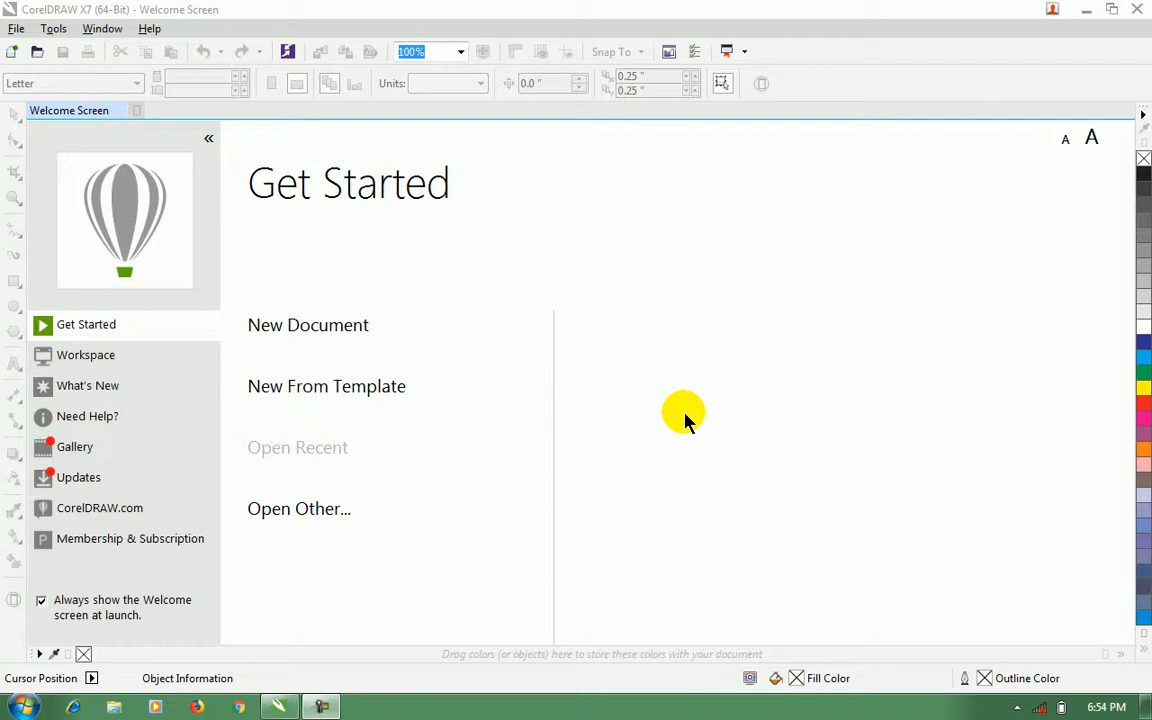
Create a new A4 portrait document in CMYK at 300 dpi
left_click(341, 331)
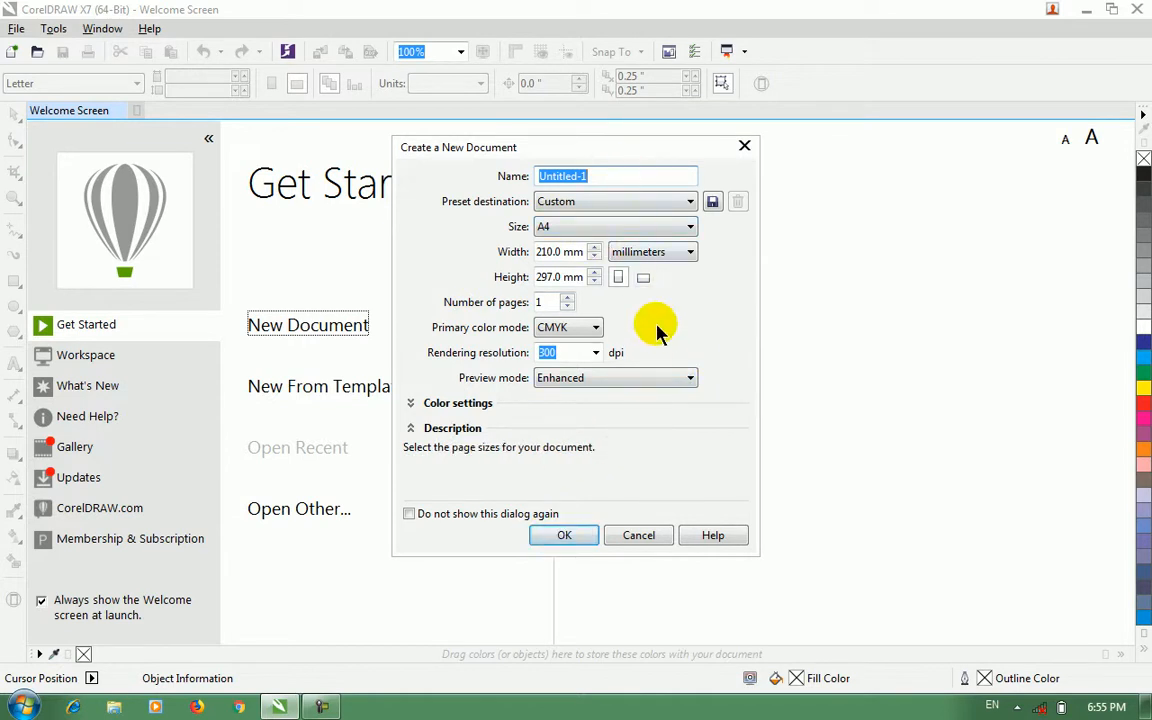
left_click(584, 540)
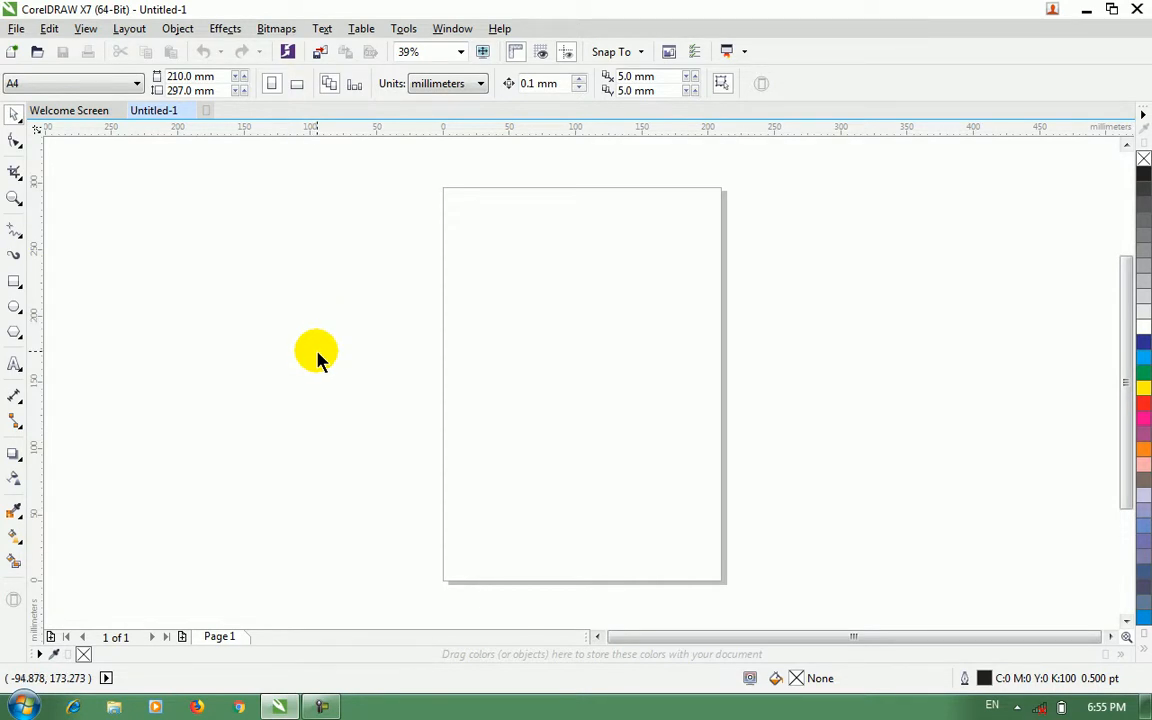
Draw a rectangle about 209 by 176 mm over the lower part of the page, with a green fill and no outline
left_click(16, 281)
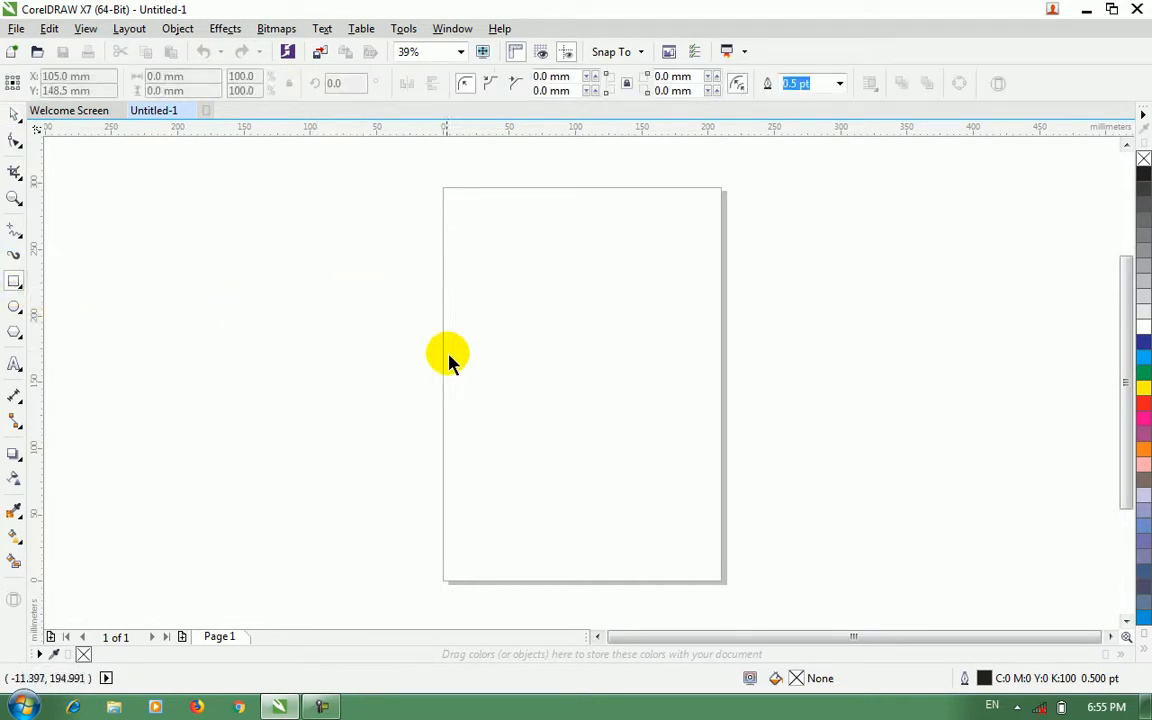
left_click_drag(443, 348, 721, 583)
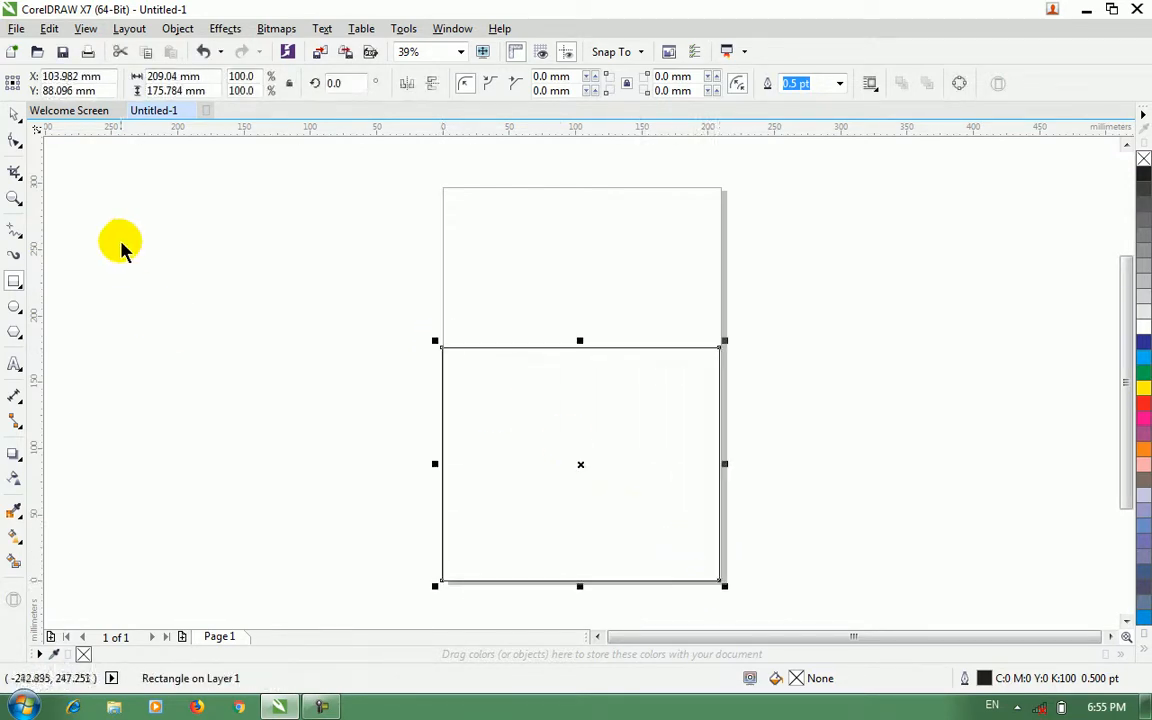
left_click(1144, 378)
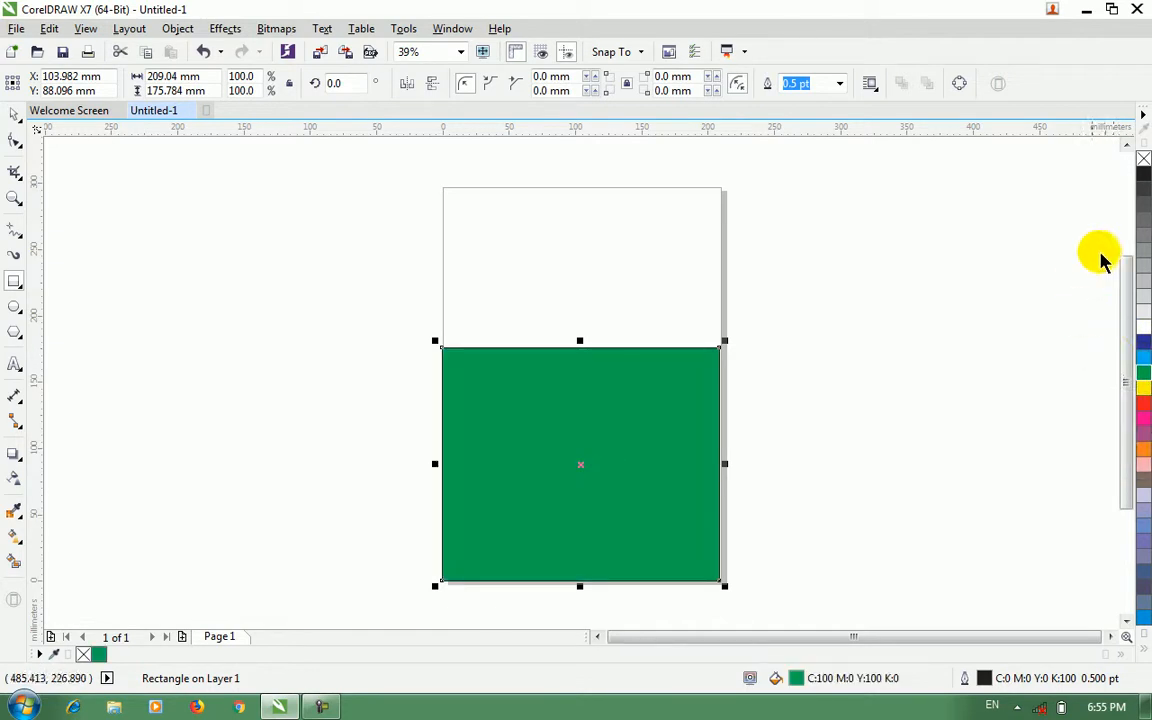
right_click(1144, 160)
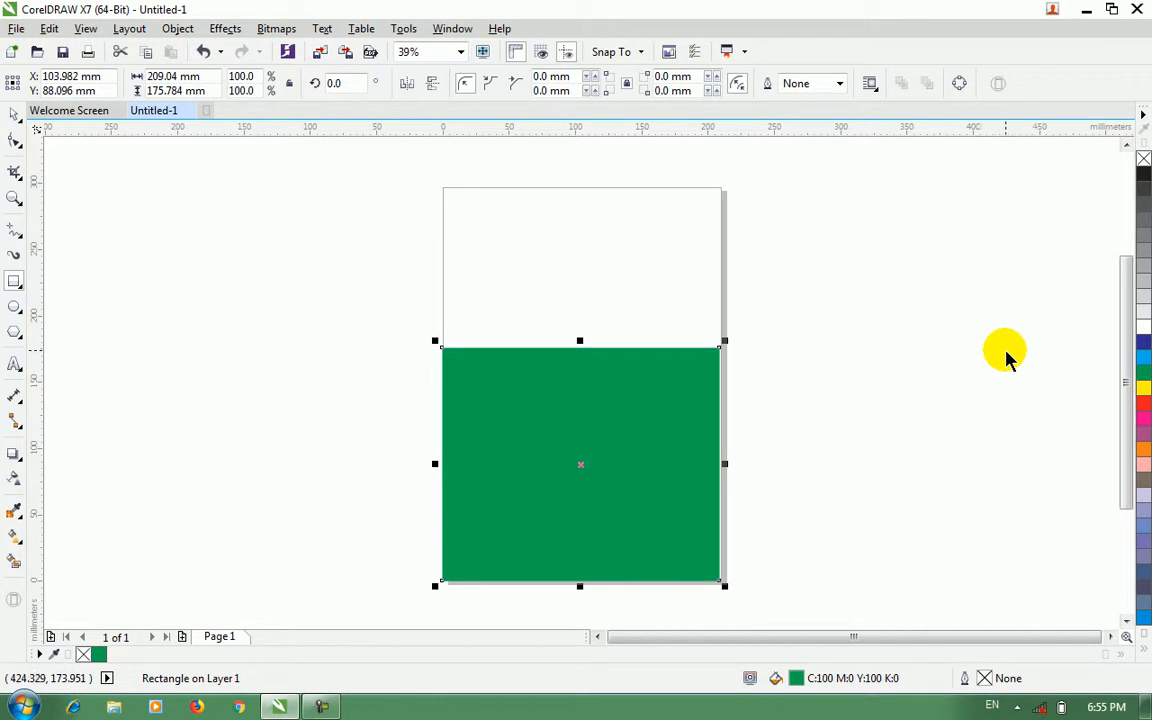
Add the title BARYA in bold Arial at about 73 pt near the page's upper left corner
left_click(15, 365)
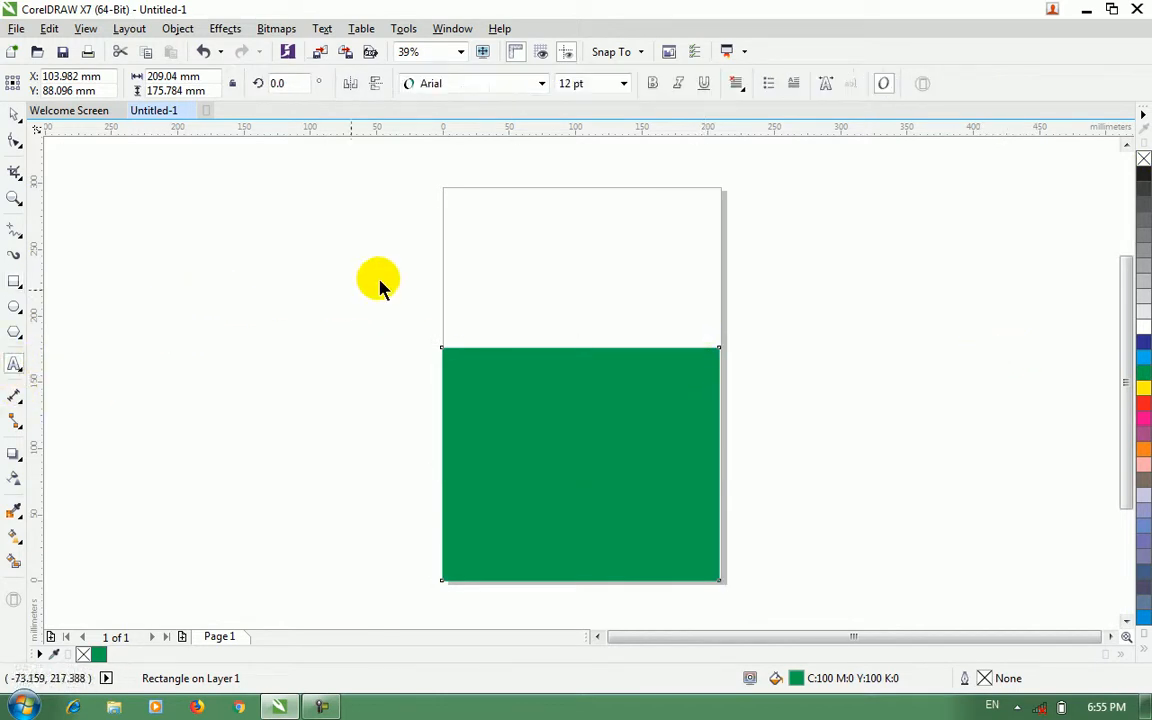
left_click(475, 240)
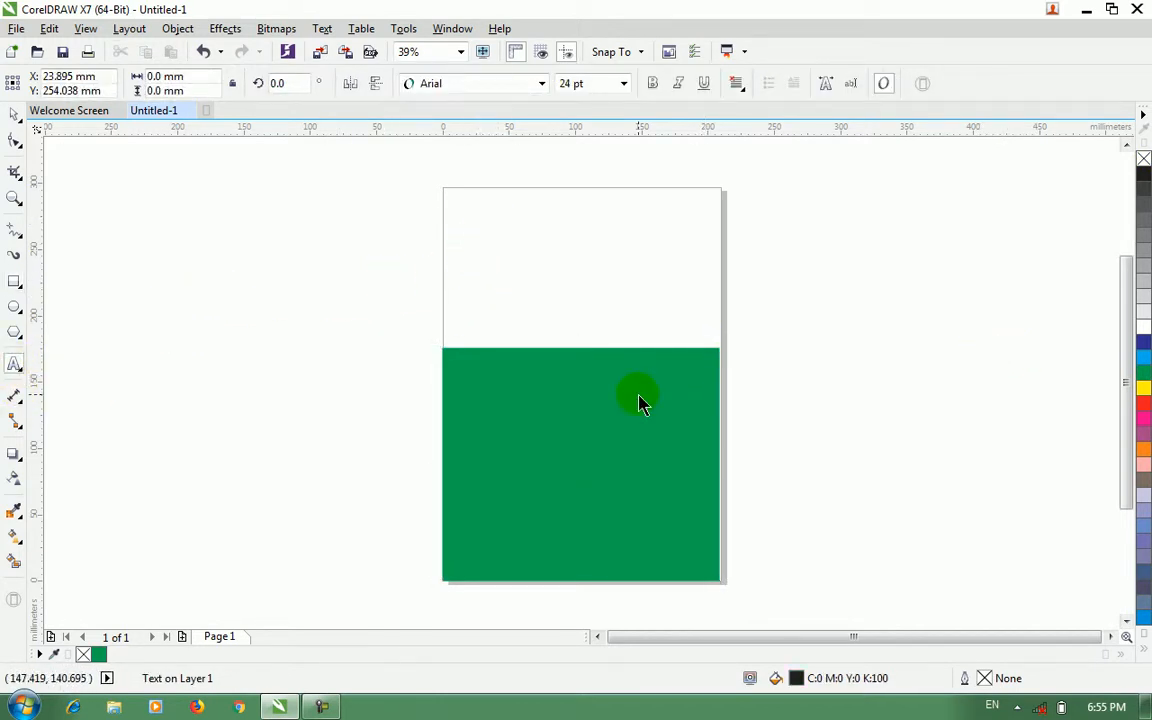
type("BARY")
left_click(14, 112)
left_click_drag(518, 249, 539, 229)
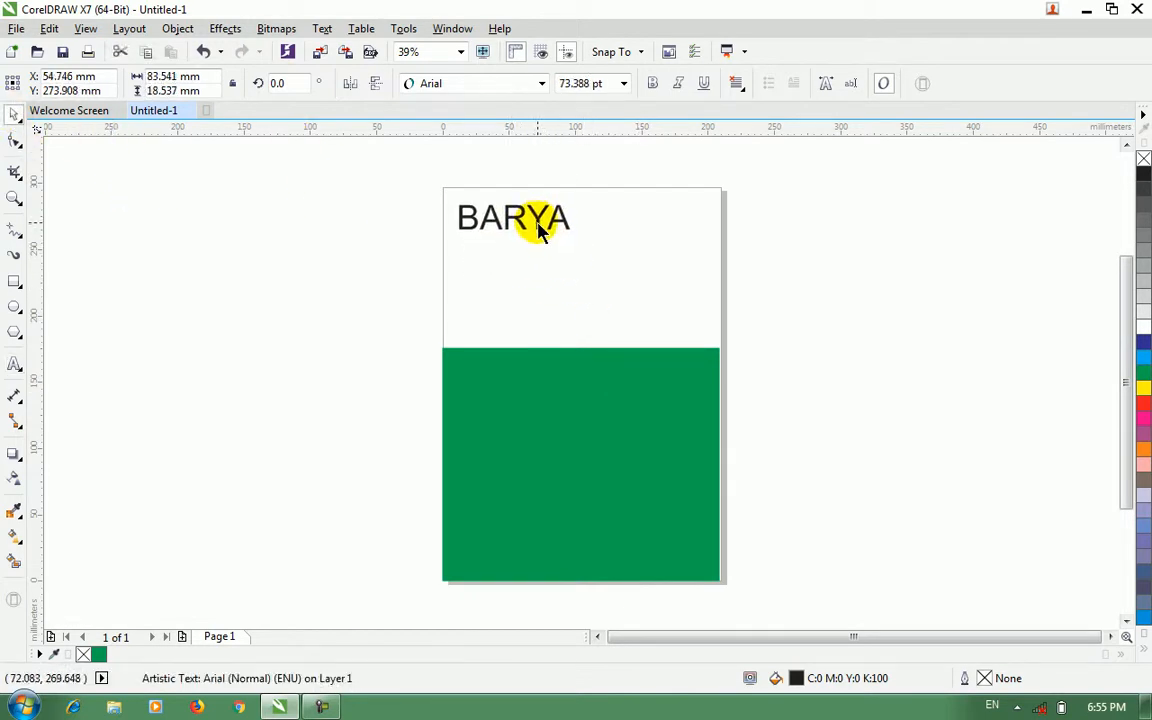
left_click(652, 83)
left_click(325, 282)
Add the text "Annual Plan 2018" above the right end of the green rectangle, correcting the spelling of "Annual"
left_click(15, 363)
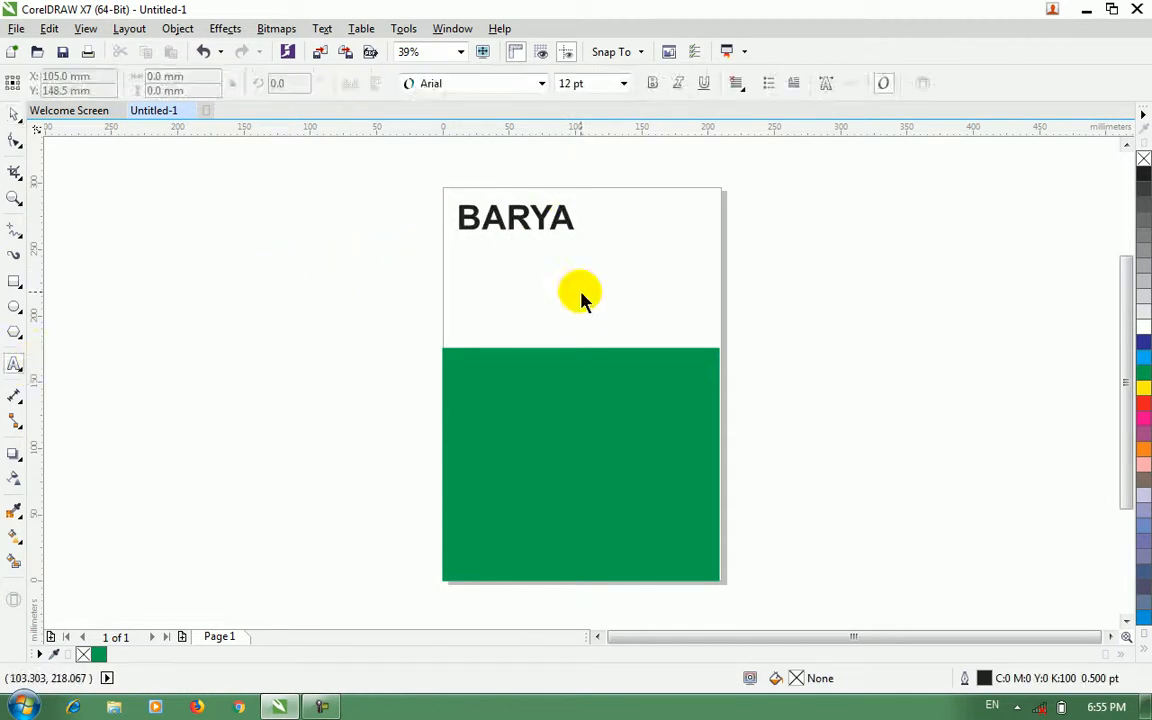
left_click(632, 320)
type("al Plan 2018")
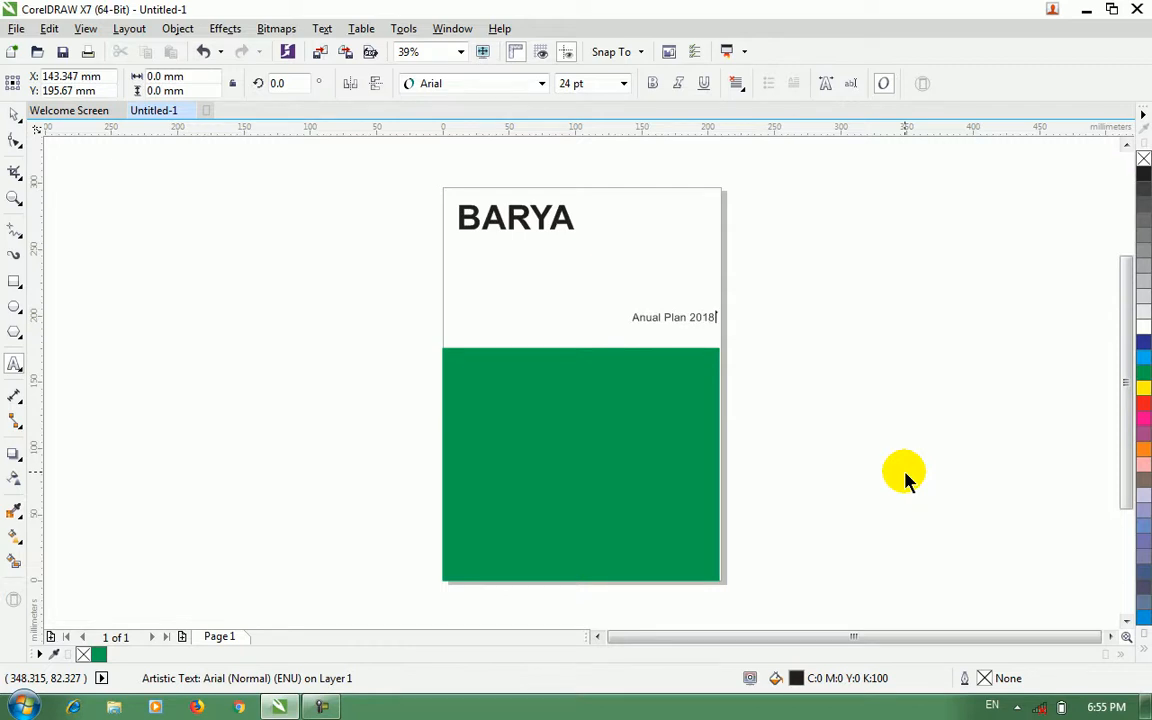
left_click(905, 473)
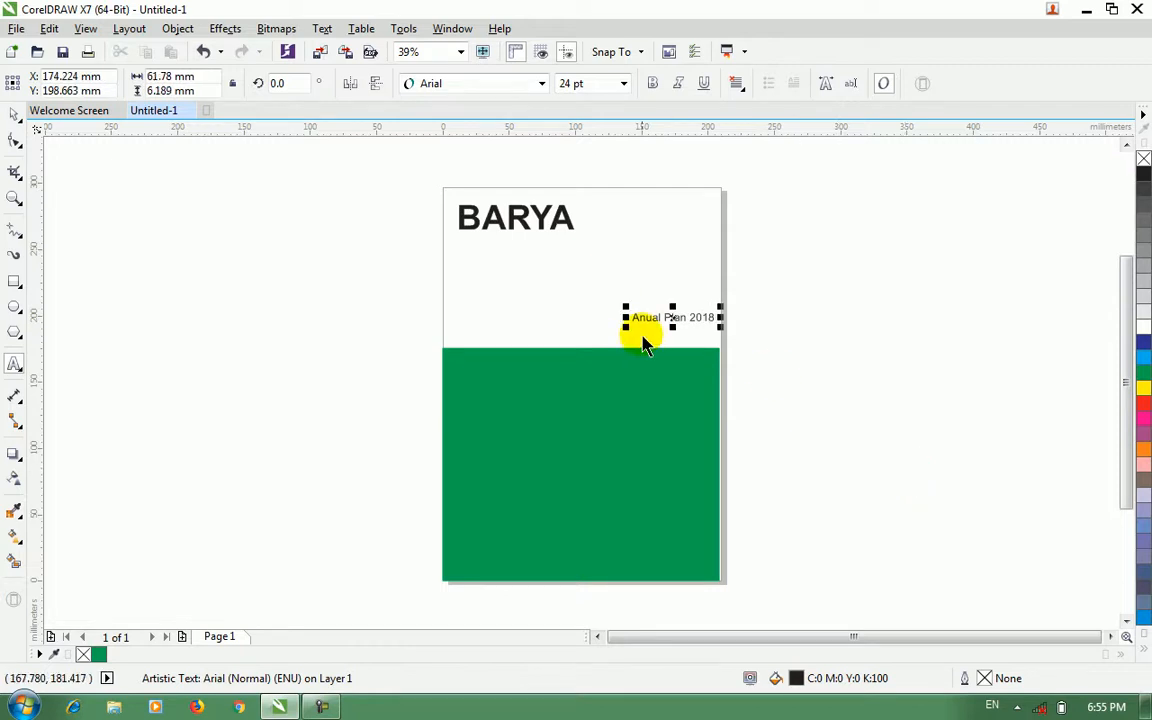
left_click(648, 319)
left_click(666, 379)
type("n")
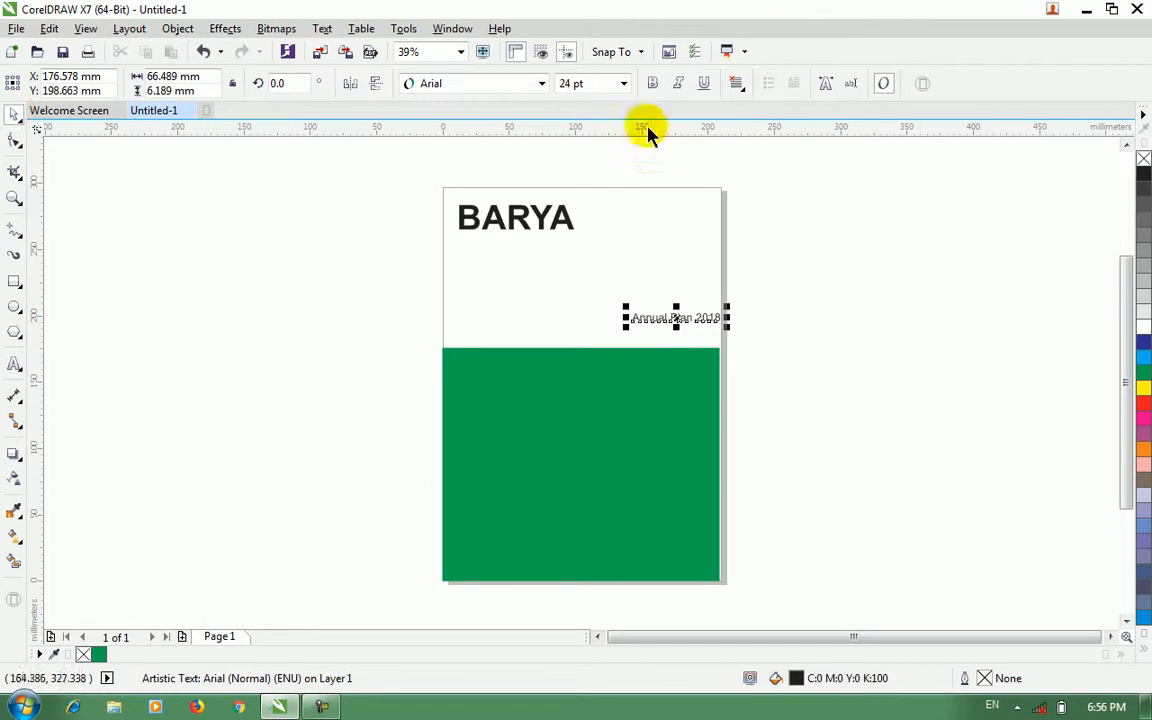
Make the "Annual Plan 2018" text bold and move it down to just above the green rectangle, inside the page
left_click(655, 86)
left_click_drag(705, 322, 692, 338)
left_click(267, 317)
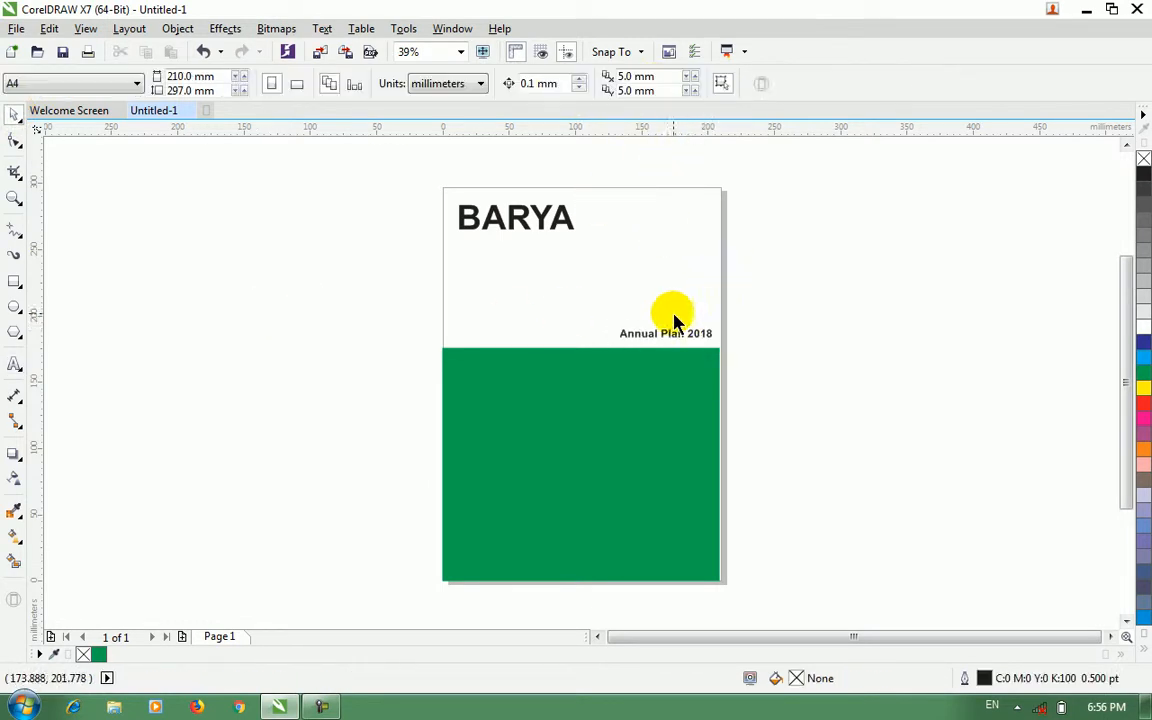
Change the font of the "Annual Plan 2018" text to Calibri
left_click(658, 334)
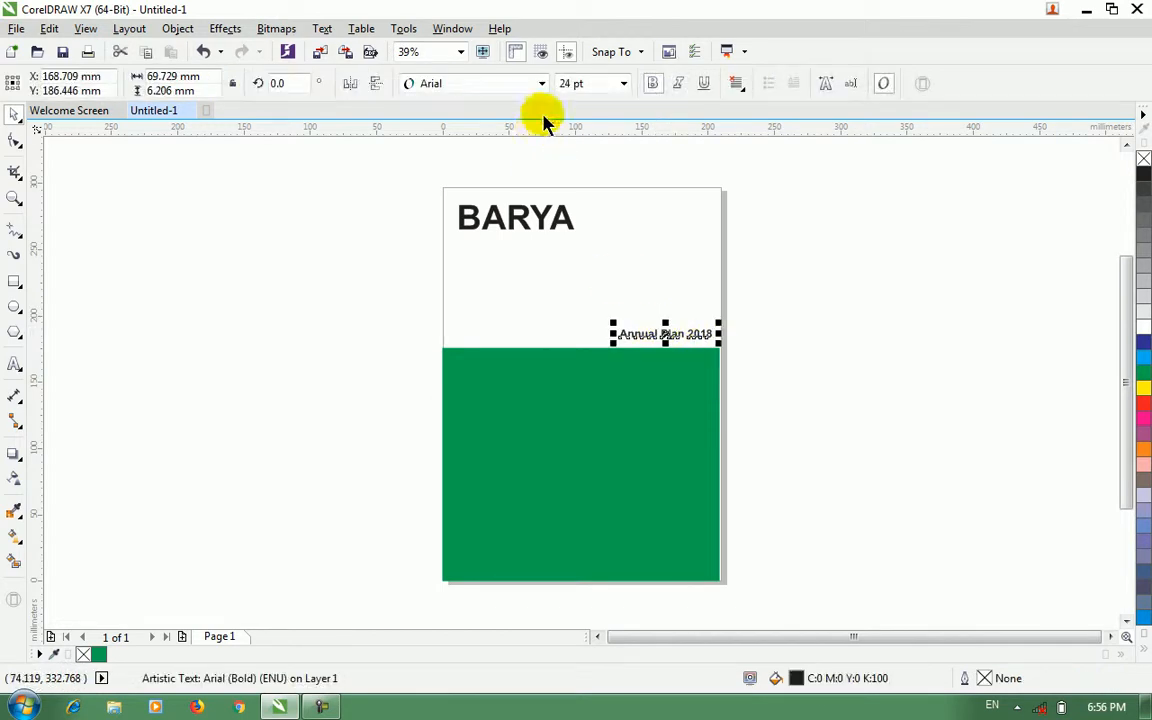
left_click(543, 84)
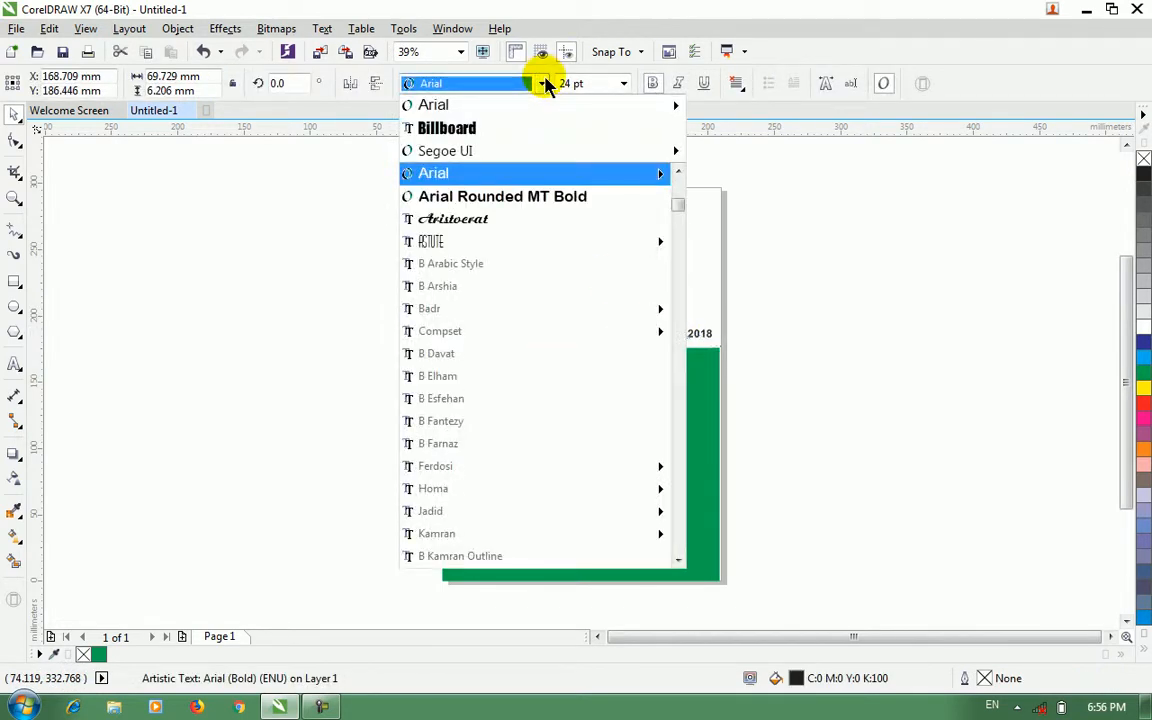
left_click(592, 640)
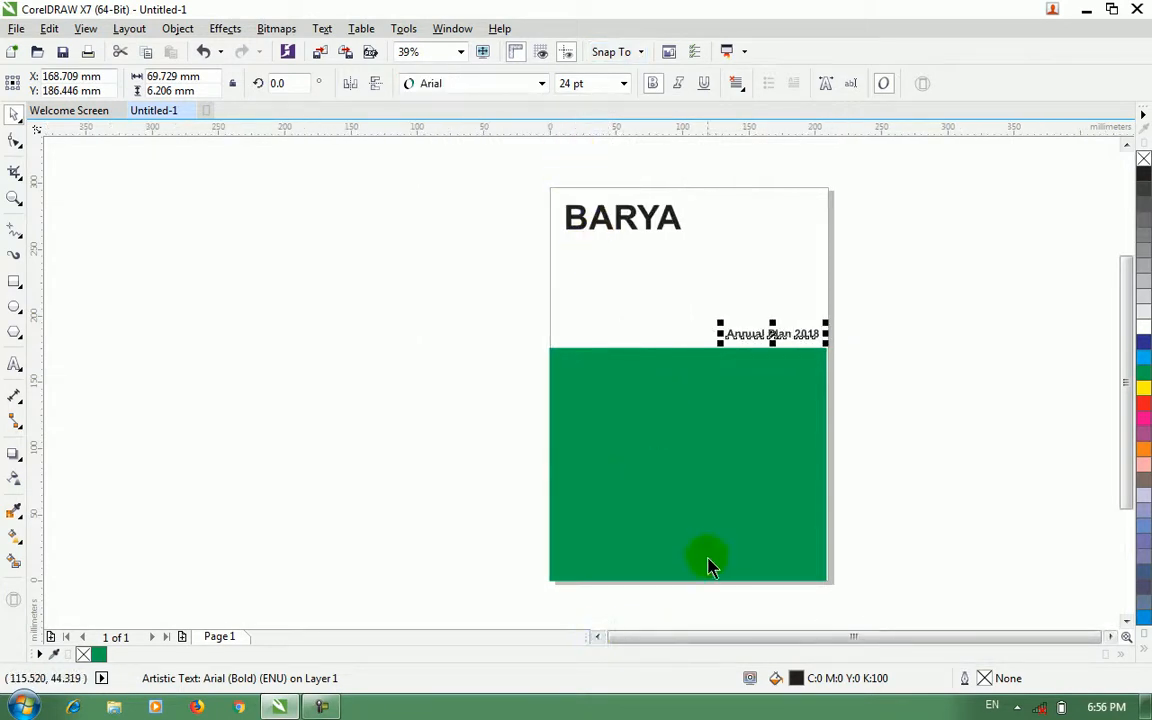
left_click(598, 637)
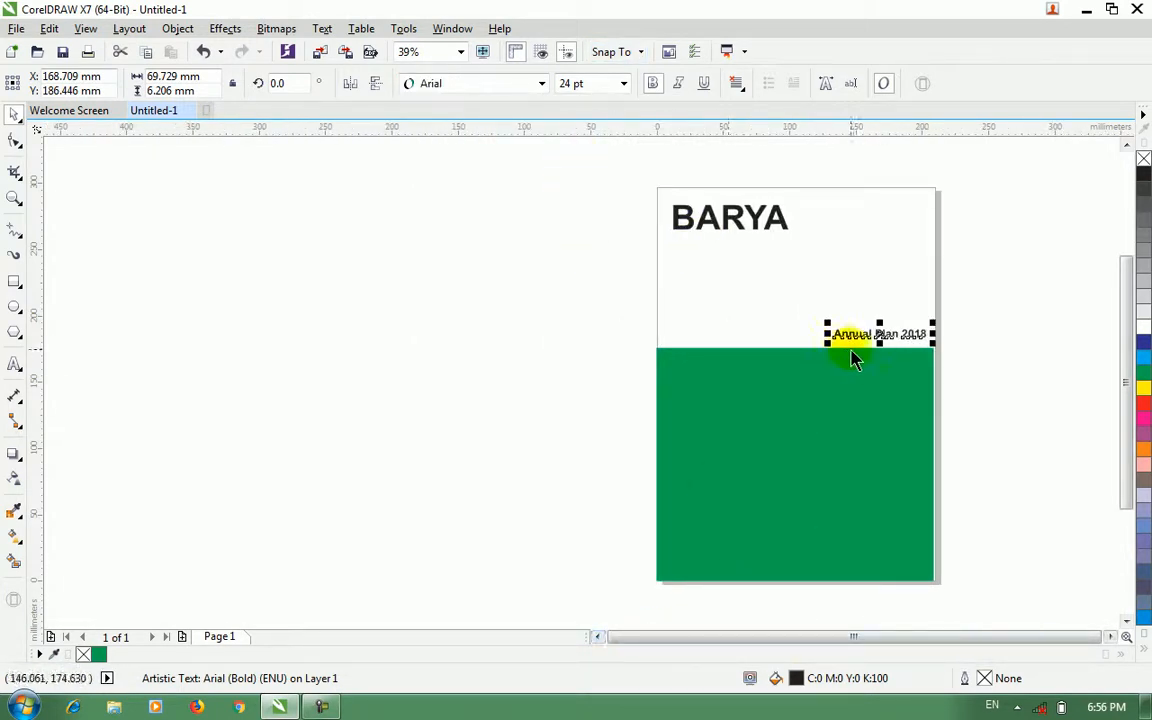
left_click(542, 84)
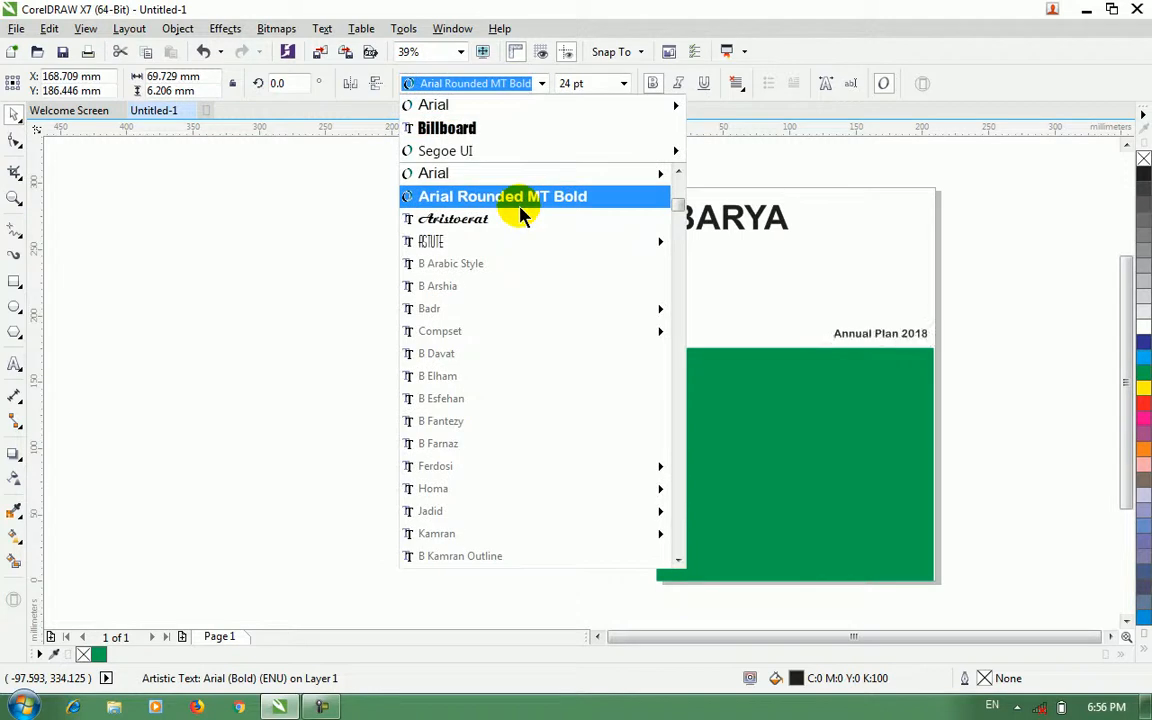
scroll(507, 366, "down", 1)
scroll(506, 366, "down", 5)
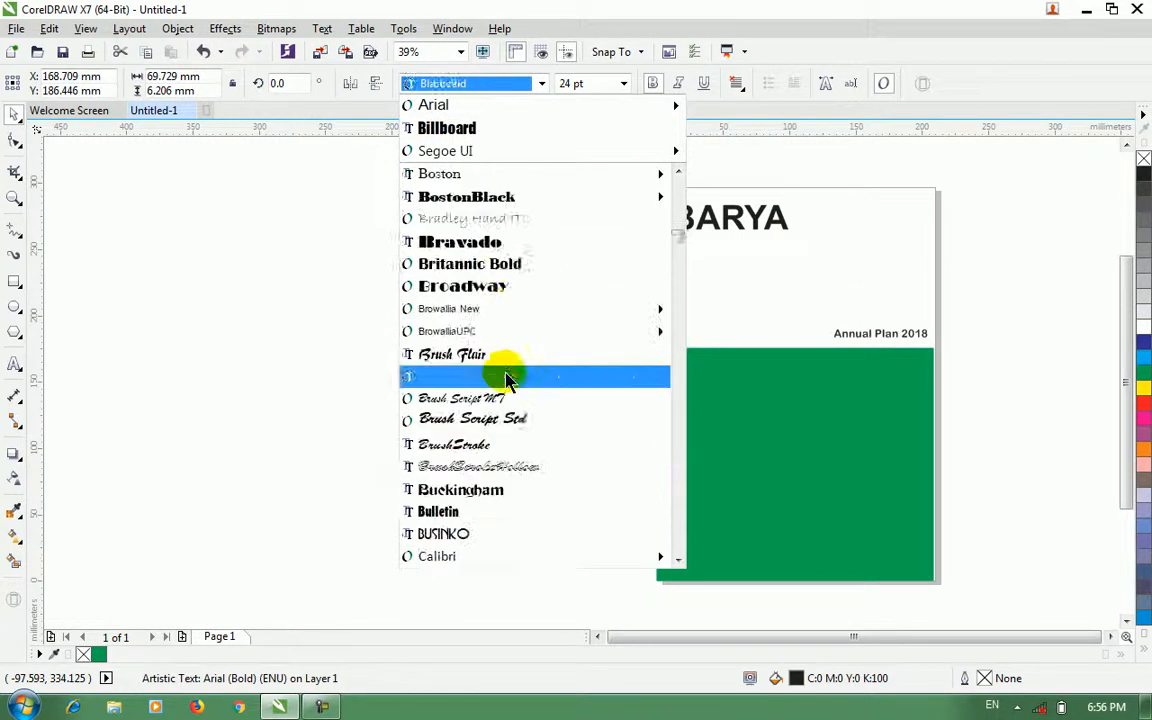
scroll(511, 303, "down", 12)
scroll(512, 337, "up", 5)
scroll(517, 262, "up", 2)
mouse_move(484, 160)
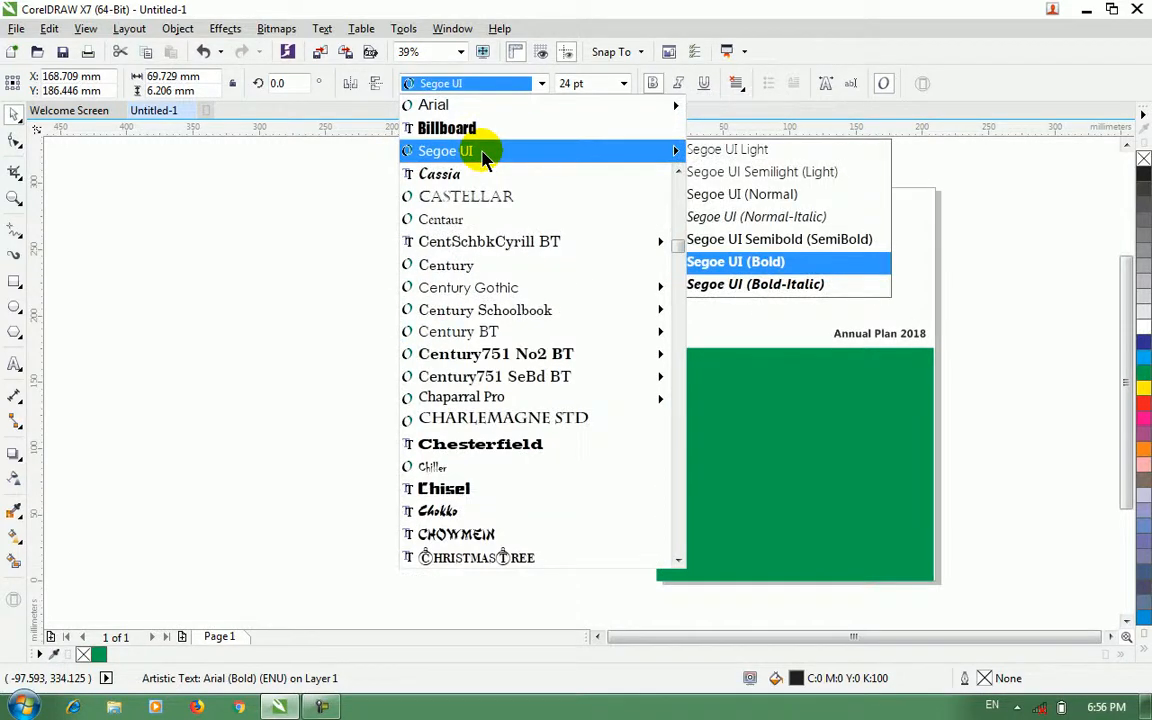
scroll(484, 160, "up", 3)
left_click(484, 165)
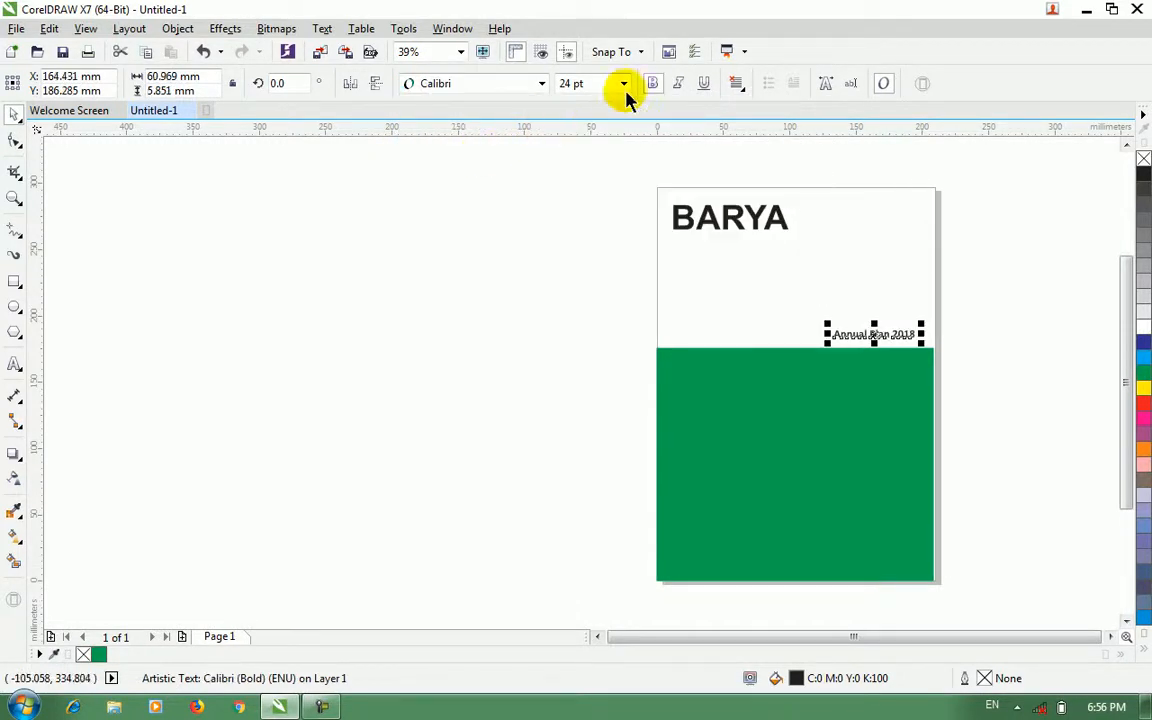
Shift the "Annual Plan 2018" text slightly to the right, closer to the page's right edge
left_click(957, 330)
left_click_drag(892, 336, 899, 339)
left_click(962, 362)
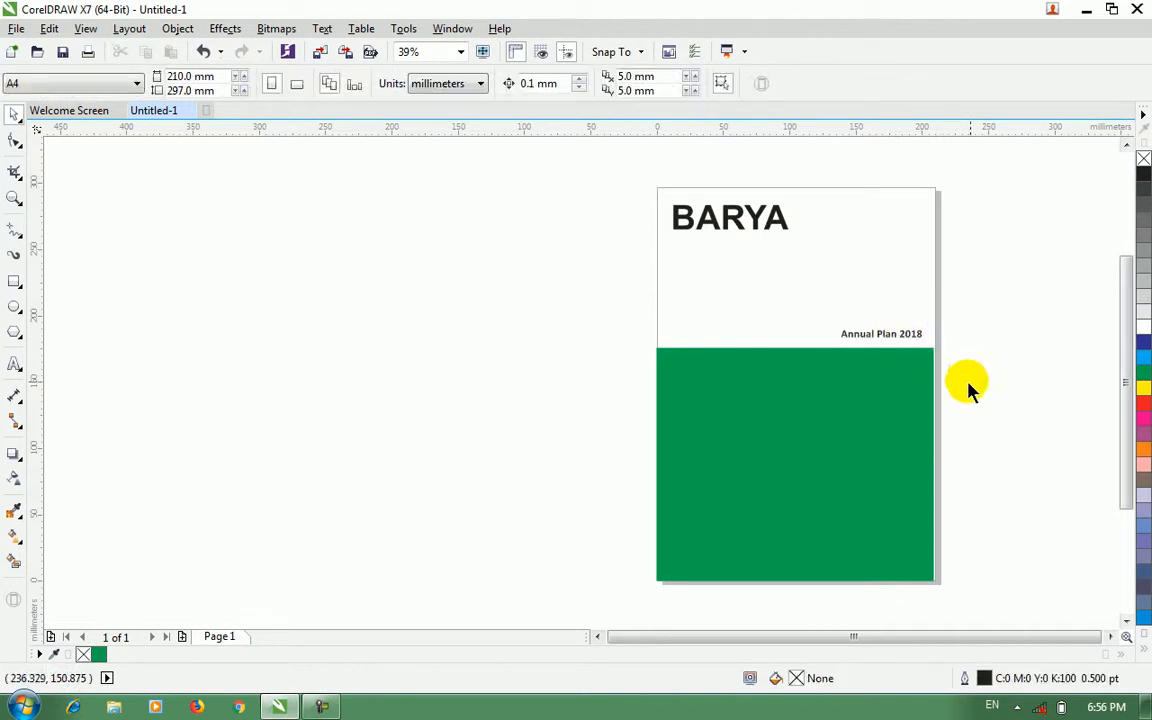
scroll(967, 386, "right", 3)
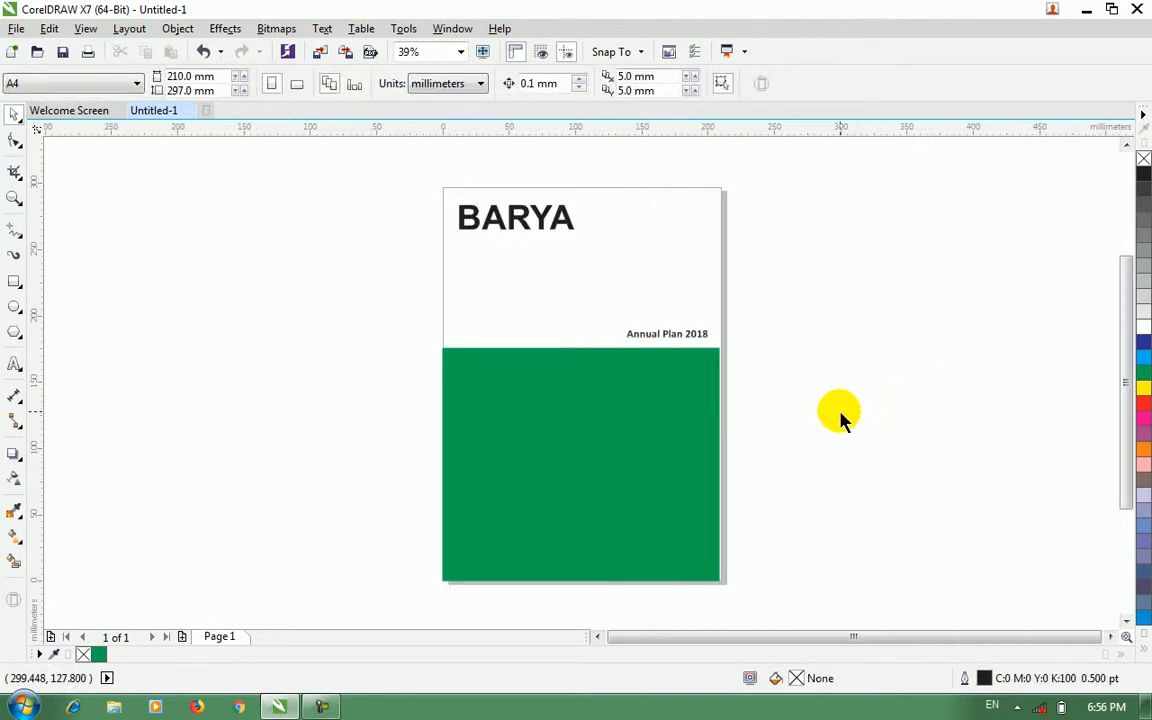
Import the images 800x640, 43976225 and AeroSemiTrailer from the Photoshop folder
left_click(15, 29)
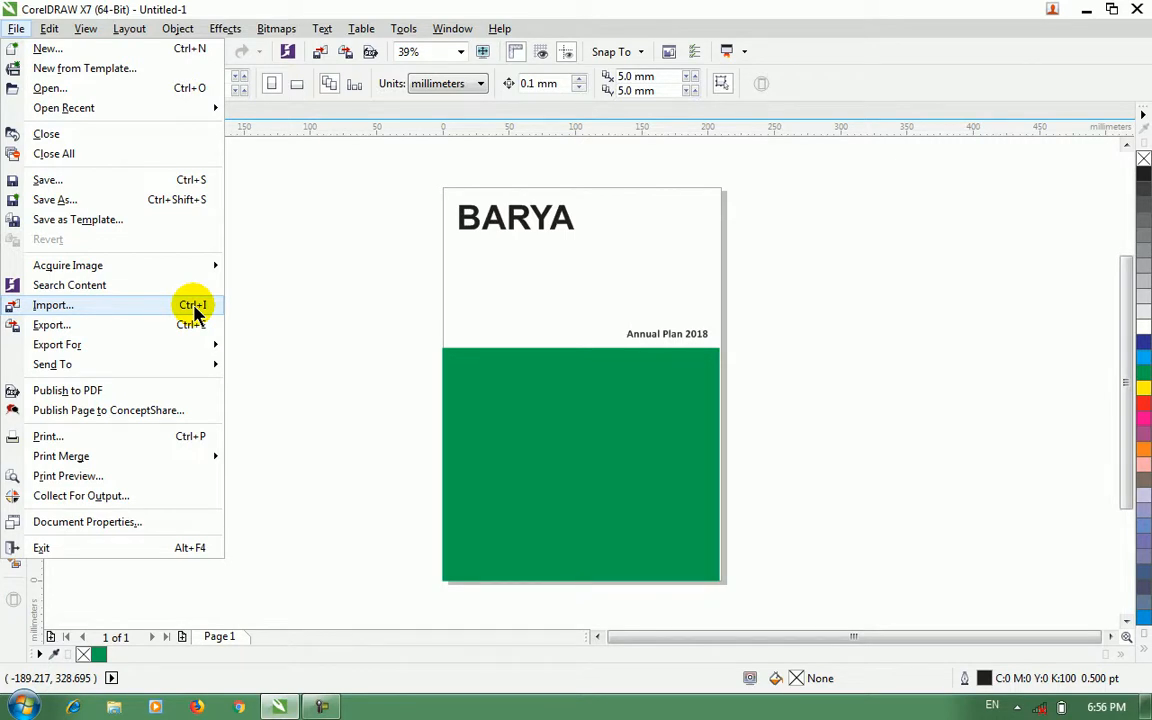
left_click(580, 5)
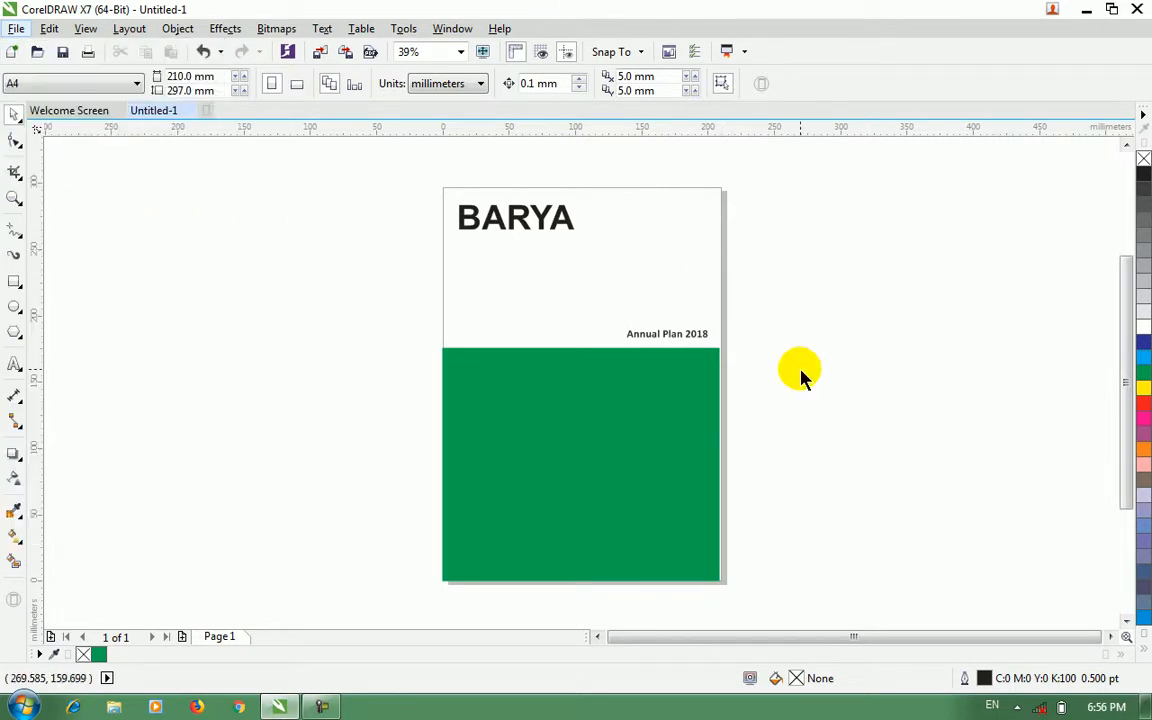
key("ctrl+i")
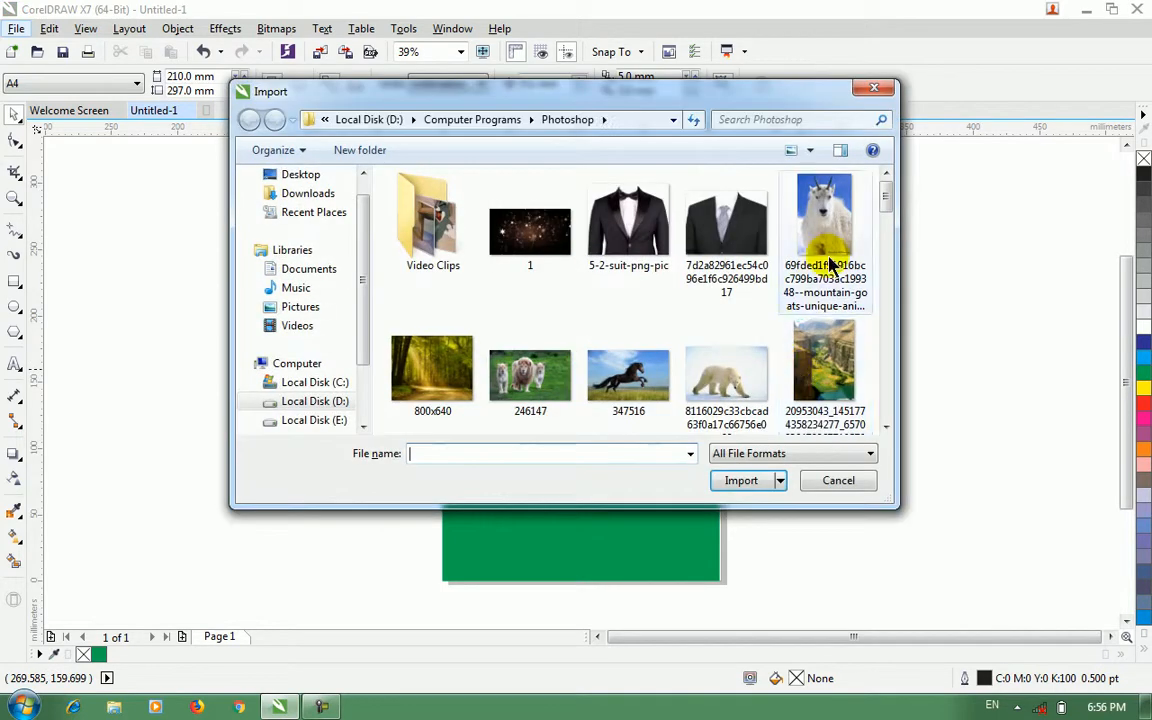
left_click_drag(770, 105, 748, 77)
scroll(860, 205, "down", 3)
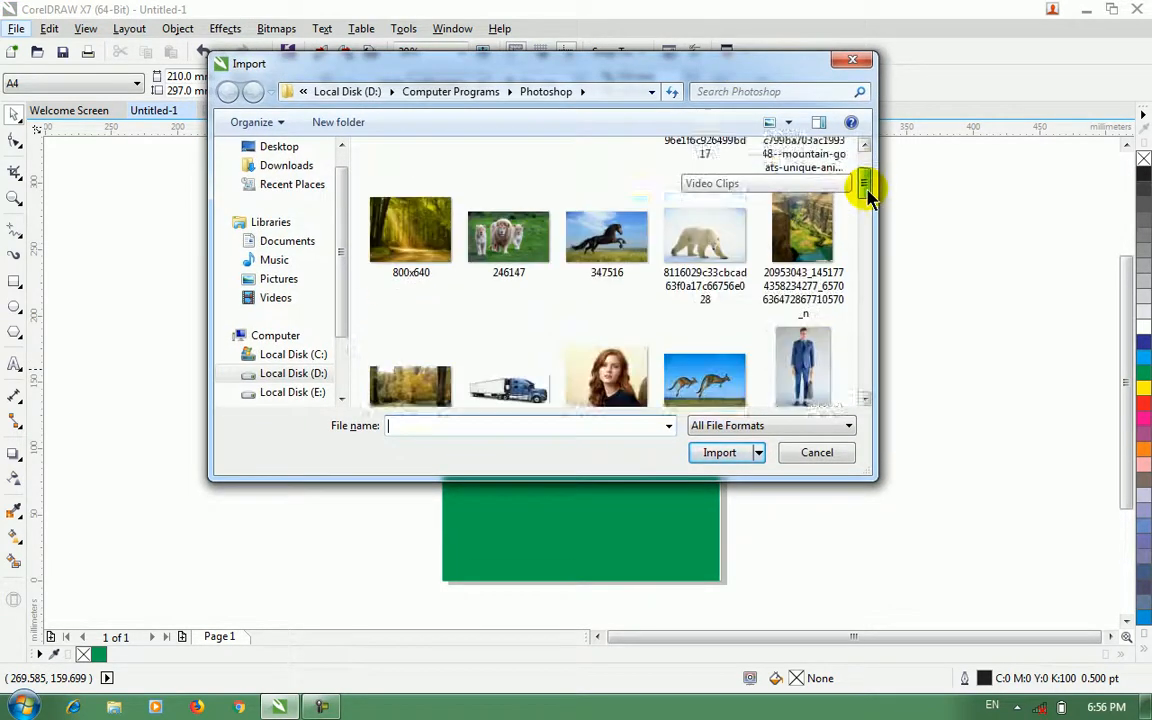
left_click(440, 245)
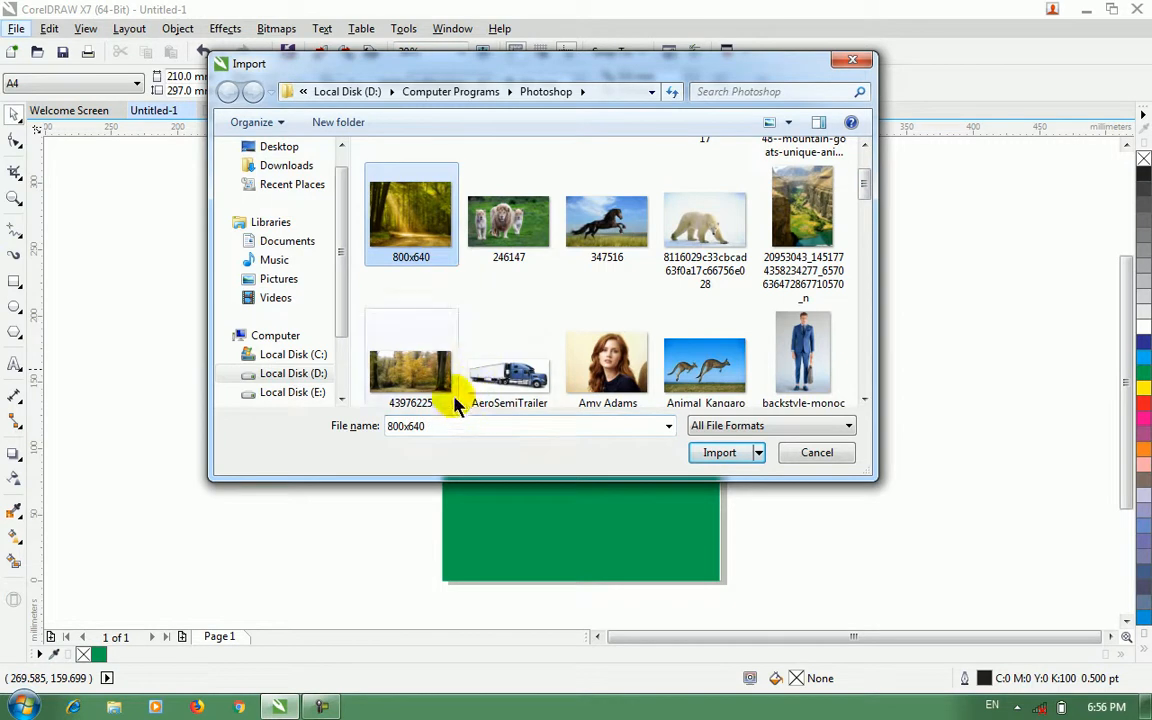
left_click(437, 368, "ctrl")
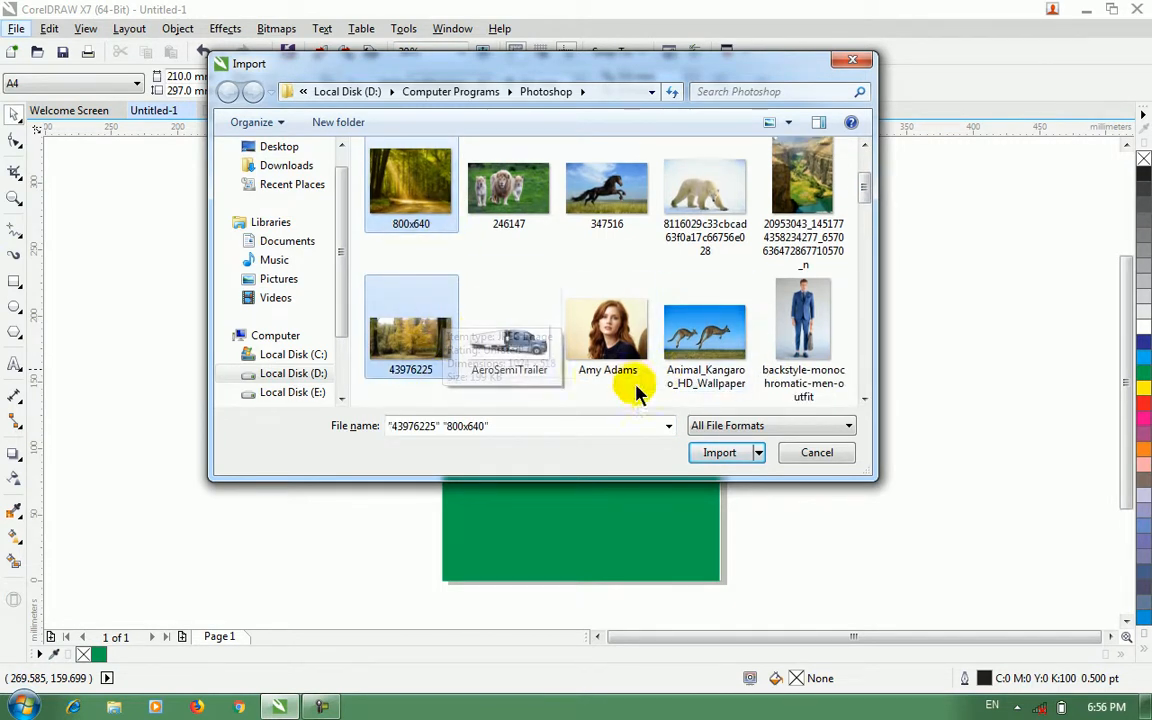
left_click(509, 340)
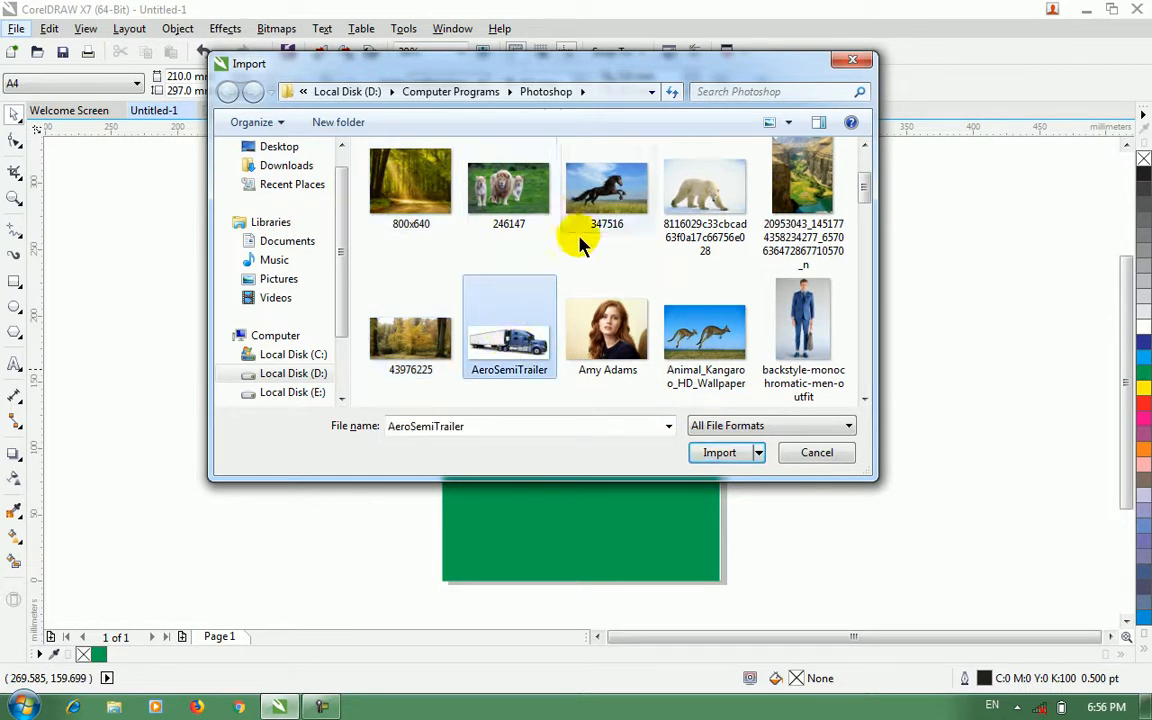
left_click(430, 203, "ctrl")
left_click(411, 310, "ctrl")
left_click(722, 455)
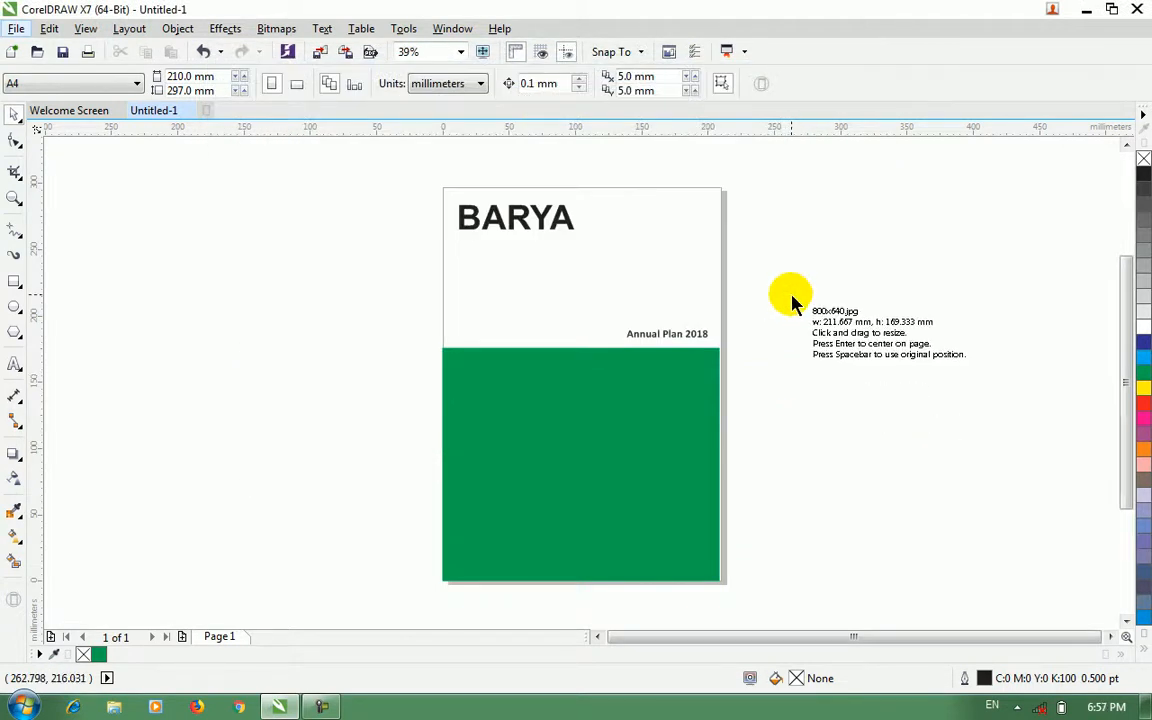
Place the 800x640 forest image right of the page, the 43976225 image left of it, and the truck overlapping the page's lower left edge
left_click(791, 297)
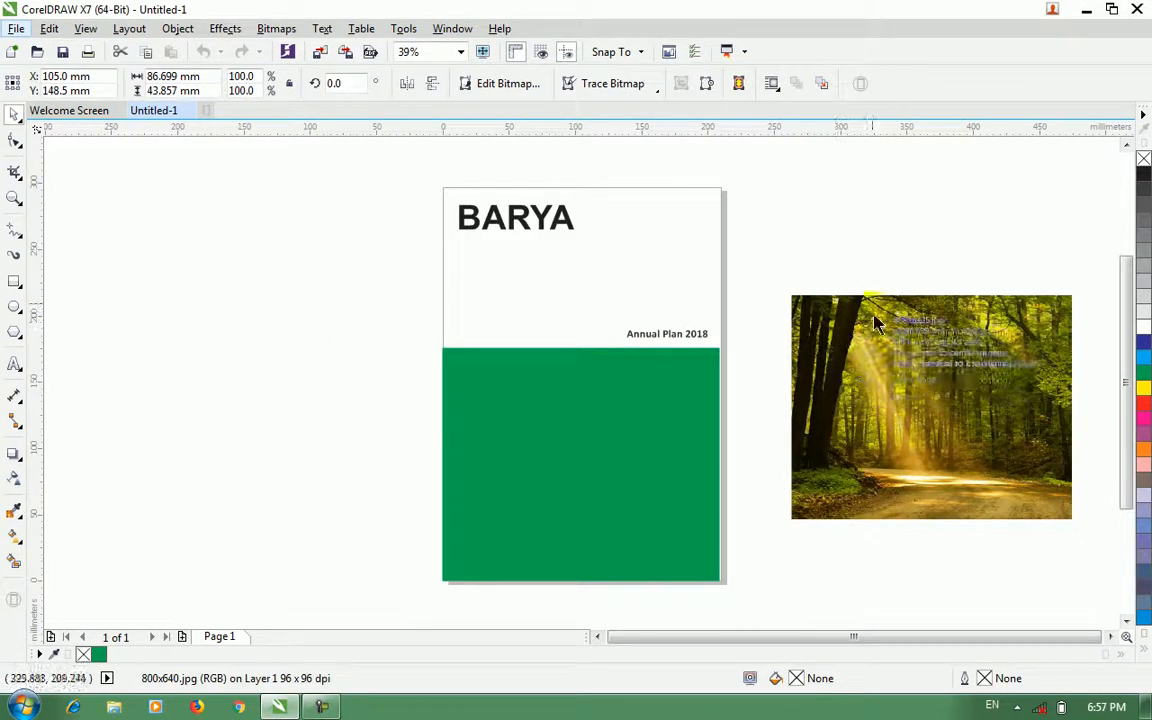
left_click(240, 329)
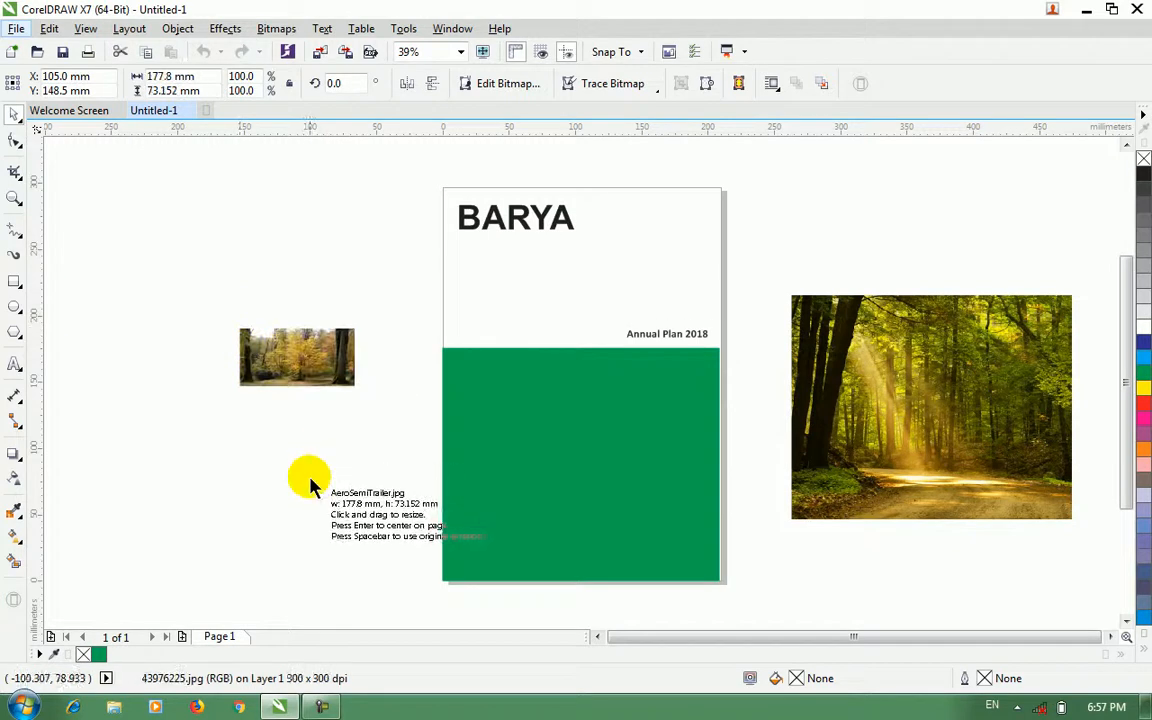
left_click(297, 444)
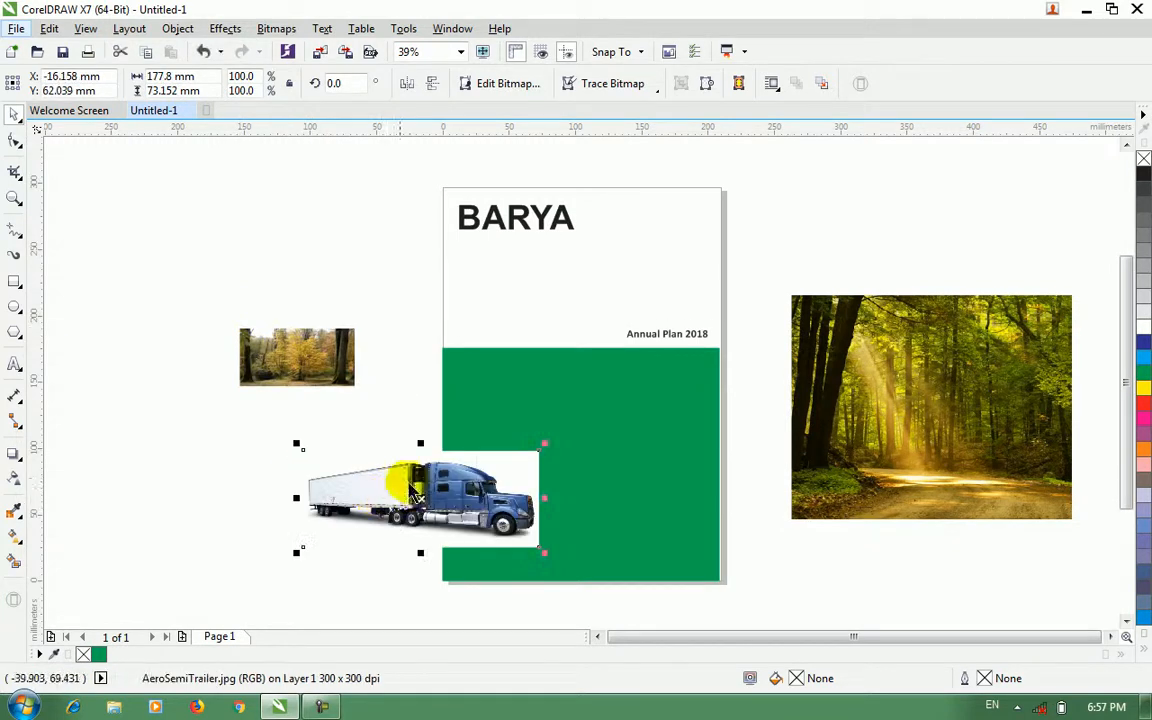
Move the truck image onto the upper part of the green block and the 800x640 forest image over the page's lower right corner
left_click(840, 562)
left_click_drag(428, 504, 636, 413)
left_click(884, 485)
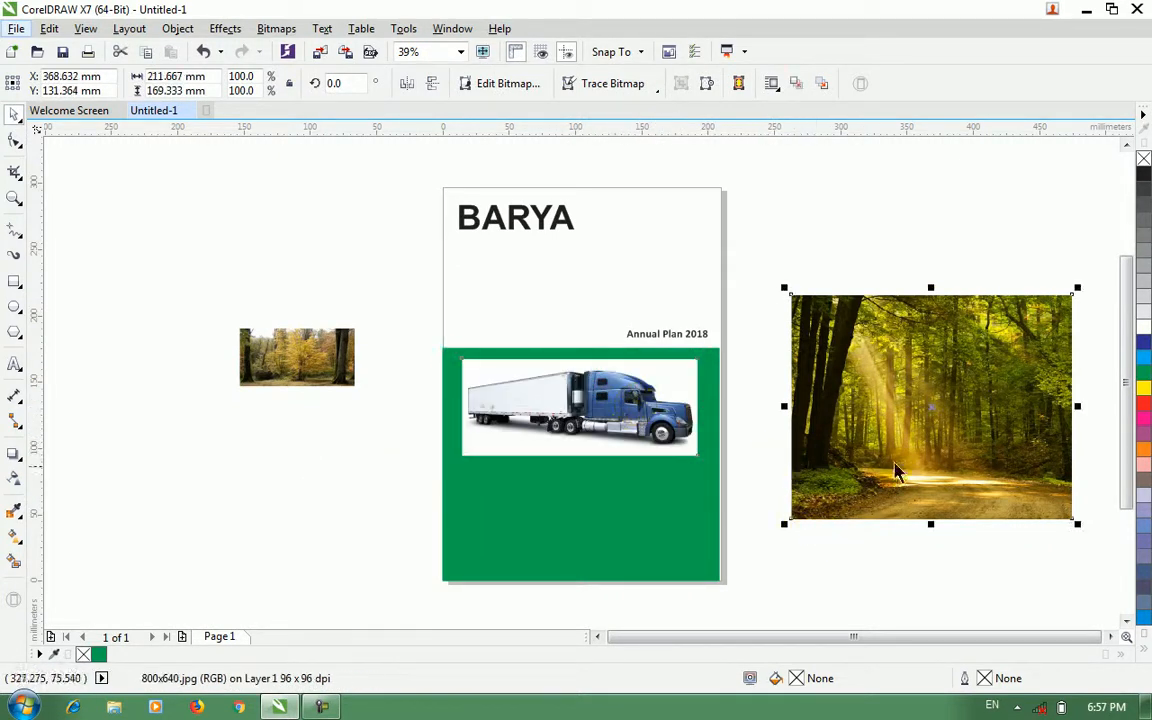
left_click_drag(885, 415, 705, 517)
Move the small 43976225 autumn tree image over the forest image's upper edge and delete it
left_click_drag(318, 373, 440, 535)
left_click(895, 338)
left_click_drag(564, 502, 783, 413)
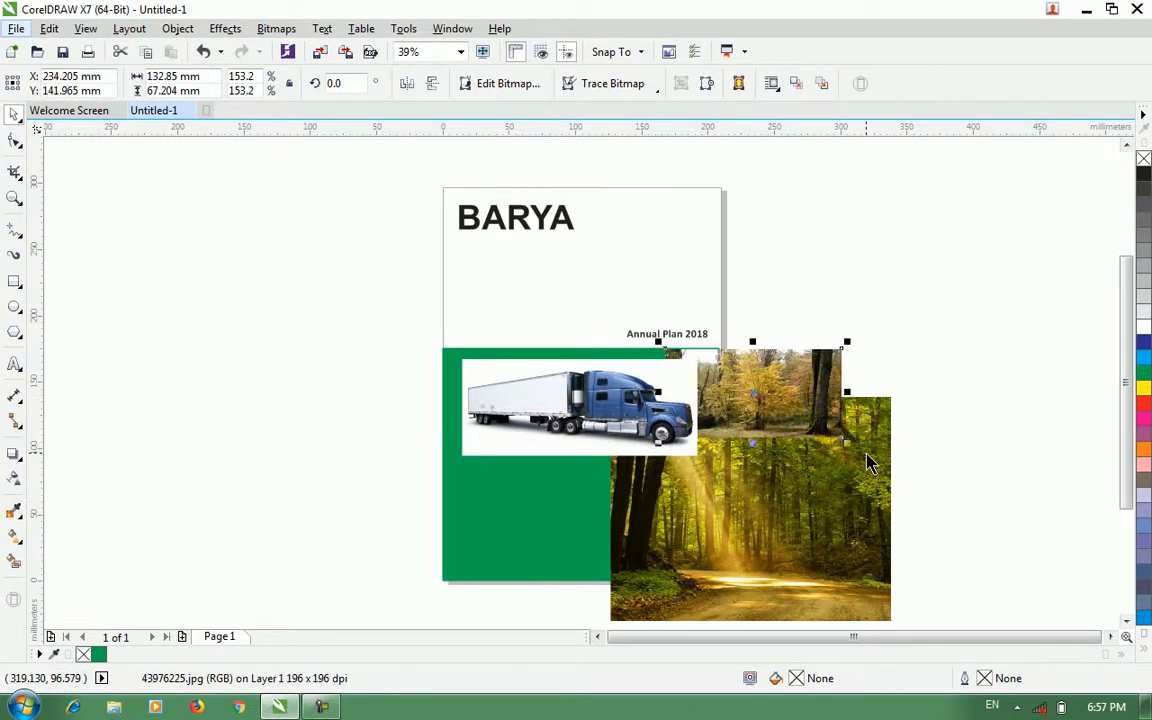
key("Delete")
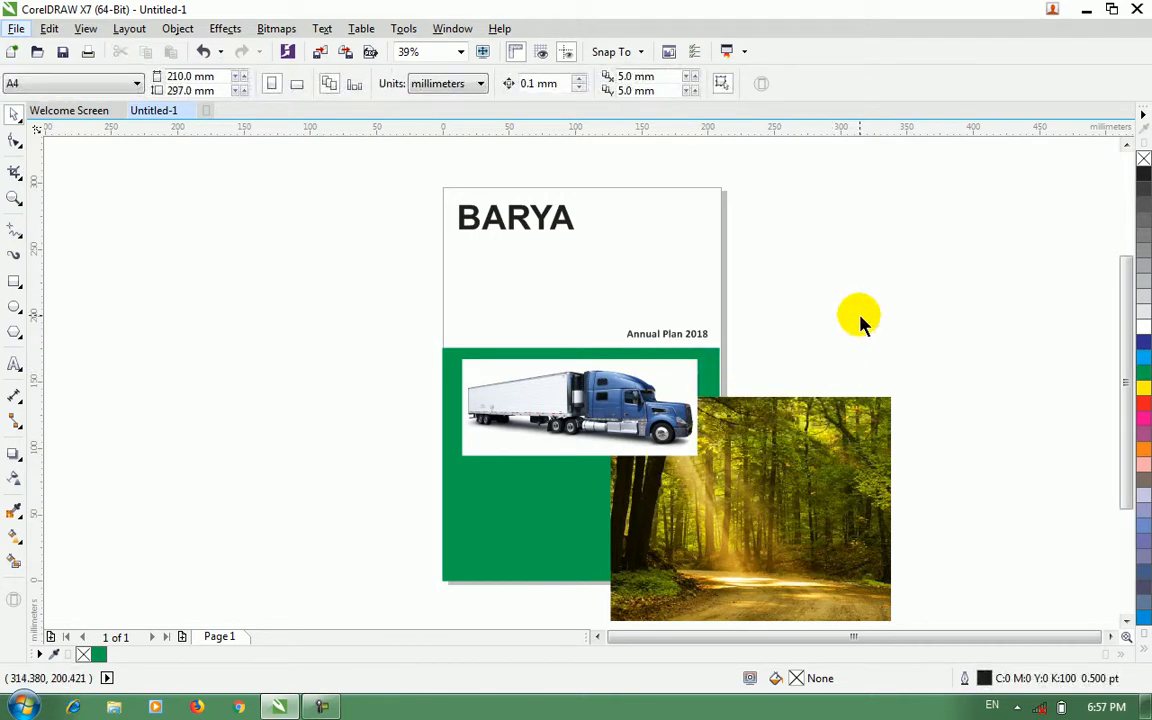
Import the pupet image of the running boy from the Photoshop folder and place it beside the truck, overlapping the forest image
key("ctrl+i")
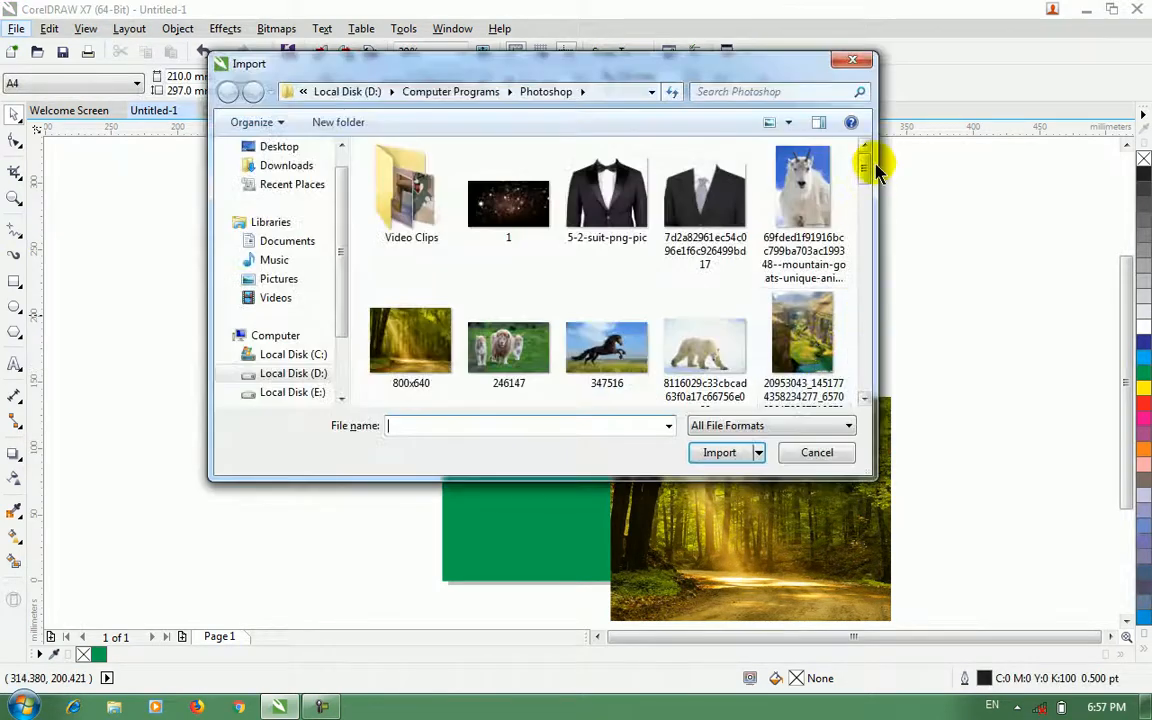
left_click_drag(866, 168, 871, 354)
left_click(509, 205)
left_click(719, 452)
left_click(815, 262)
left_click_drag(911, 352, 796, 452)
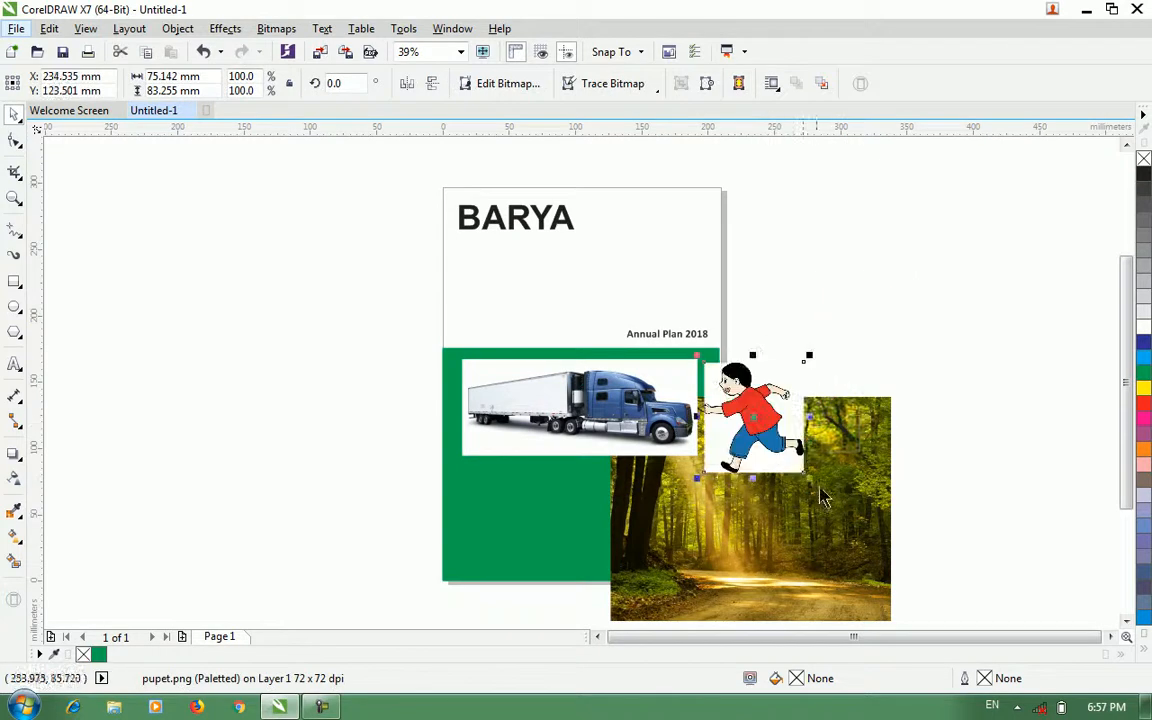
Reposition the running boy image so it overlaps the truck's cab and the forest image's left edge
left_click_drag(707, 500, 718, 540)
left_click_drag(655, 467, 633, 425)
left_click(495, 378)
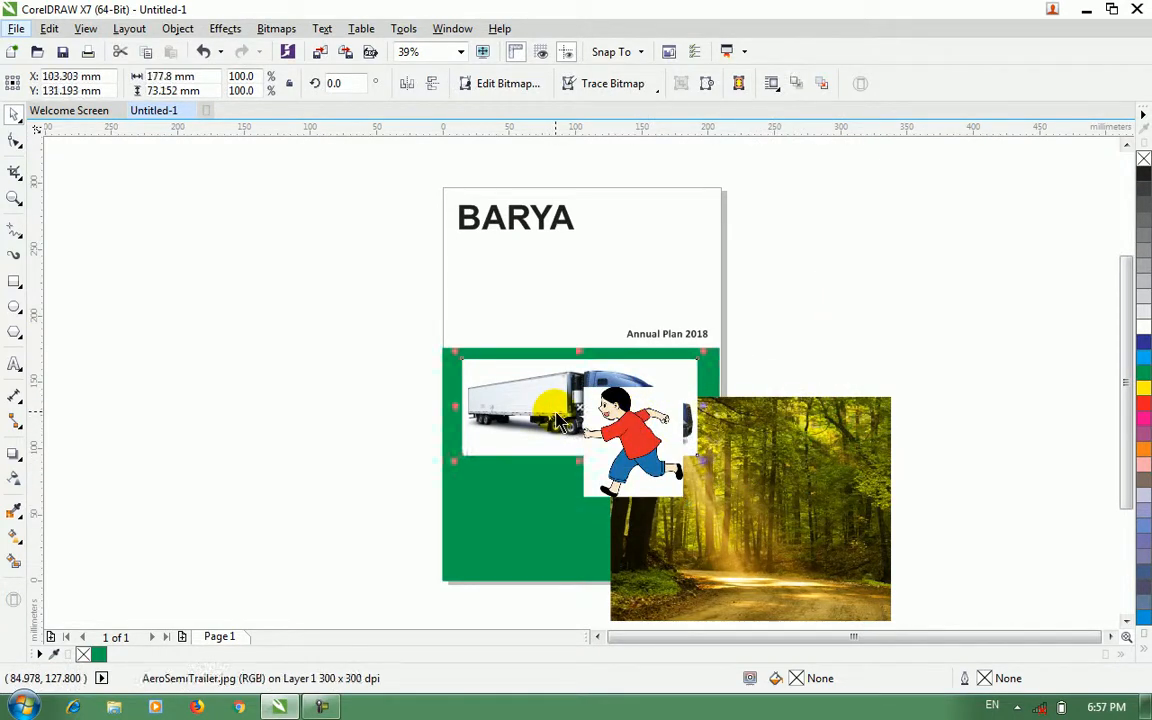
left_click(720, 437)
left_click_drag(633, 447, 703, 408)
left_click(617, 424)
left_click(748, 506)
left_click(566, 518)
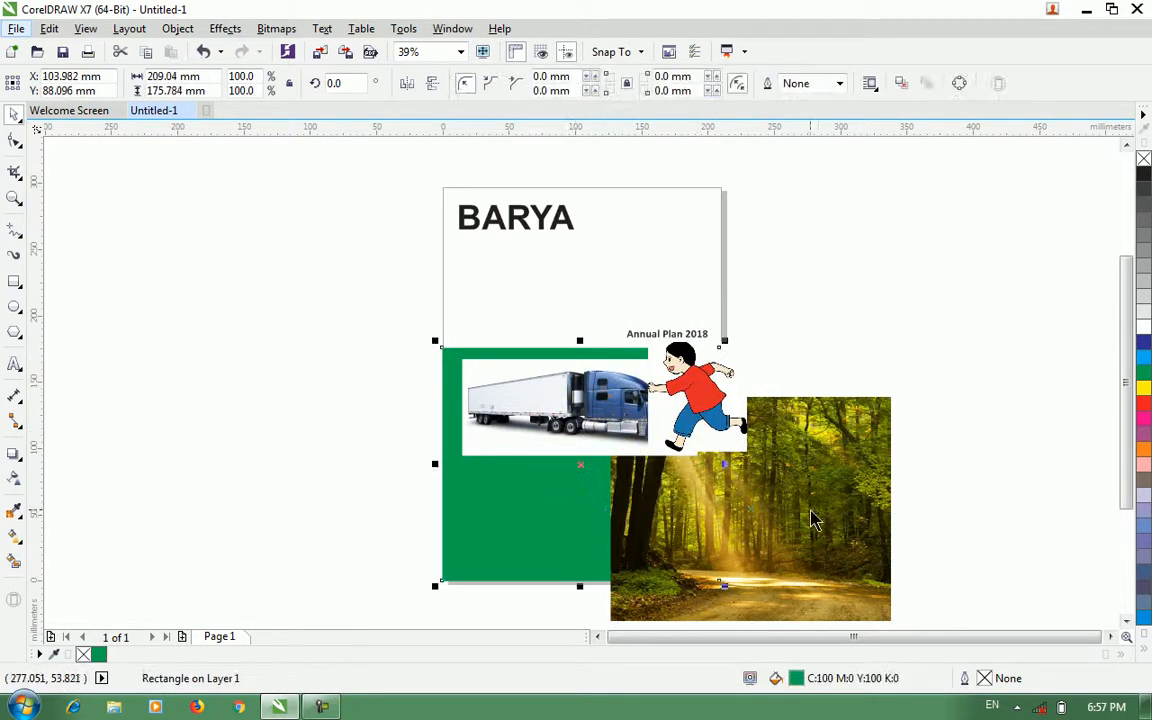
left_click_drag(711, 403, 607, 492)
left_click_drag(683, 471, 631, 456)
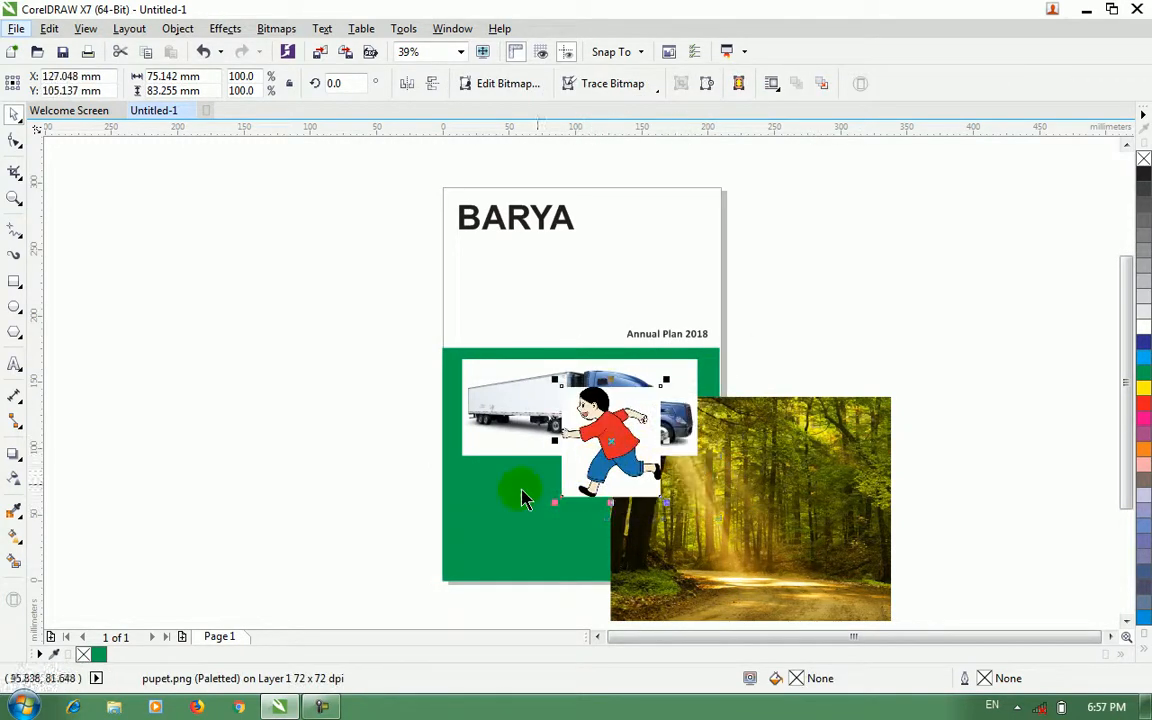
Draw a red-filled rectangle about 134 by 58 mm and place it over the lower half of the boy and the forest image's left part
left_click(351, 335)
left_click(16, 284)
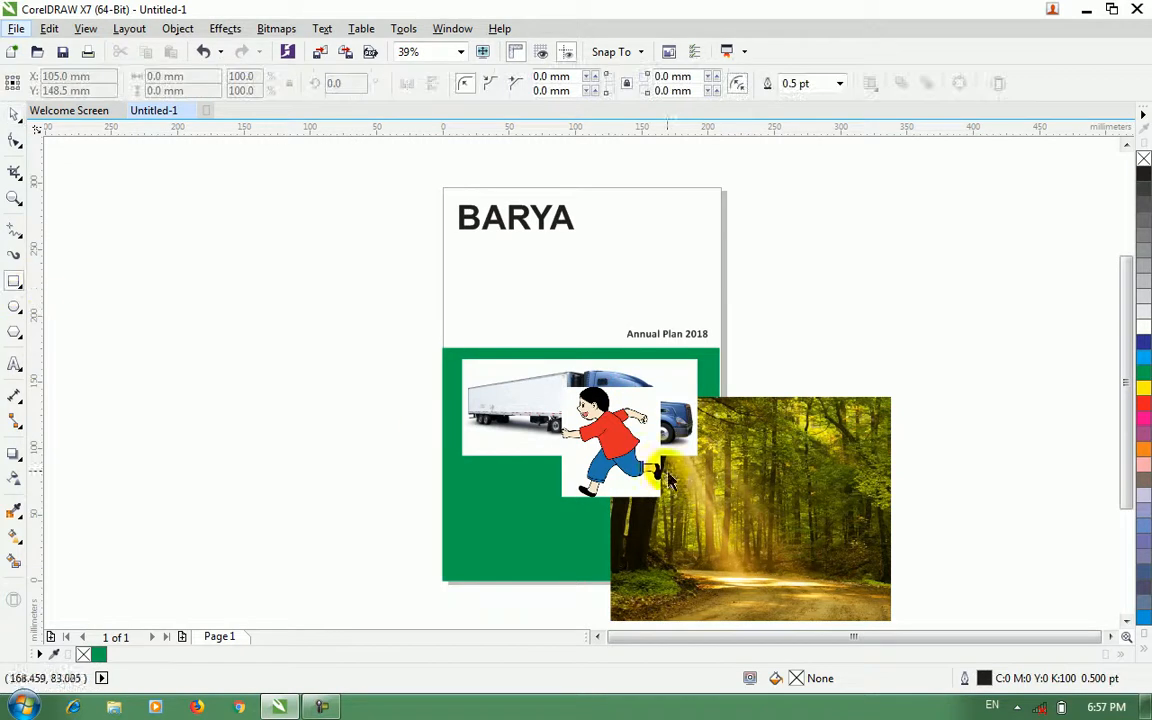
left_click_drag(531, 484, 710, 564)
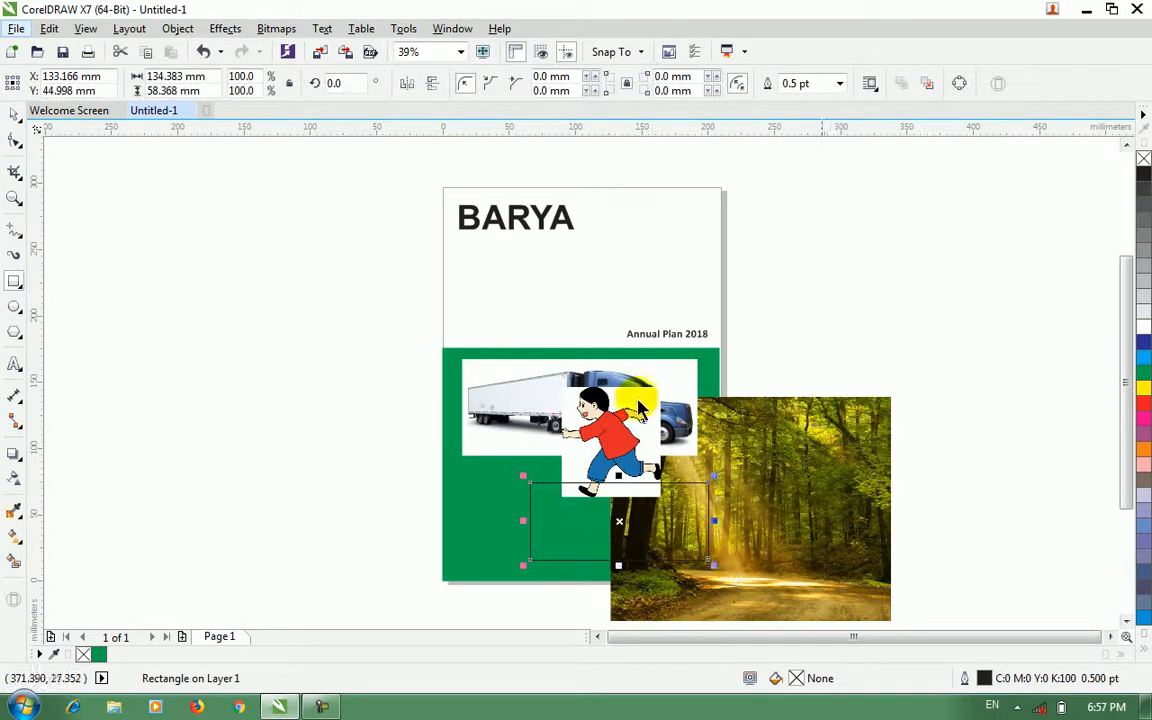
left_click(14, 115)
left_click(1144, 415)
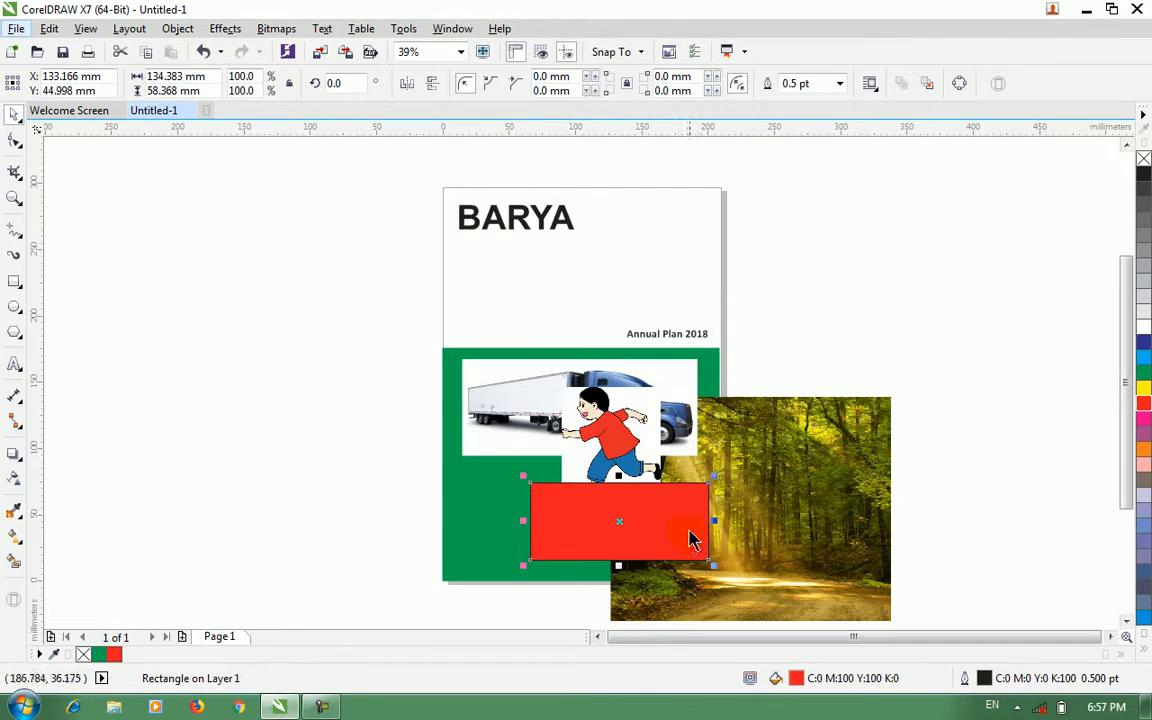
left_click_drag(700, 548, 696, 528)
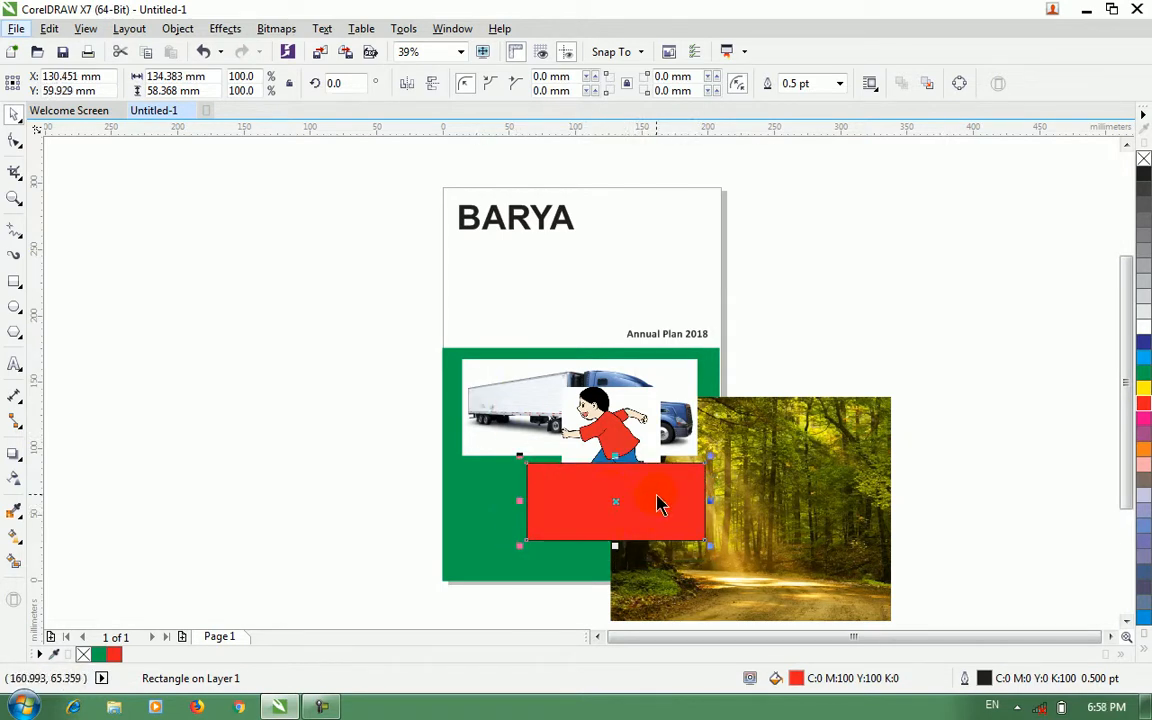
left_click_drag(658, 503, 677, 483)
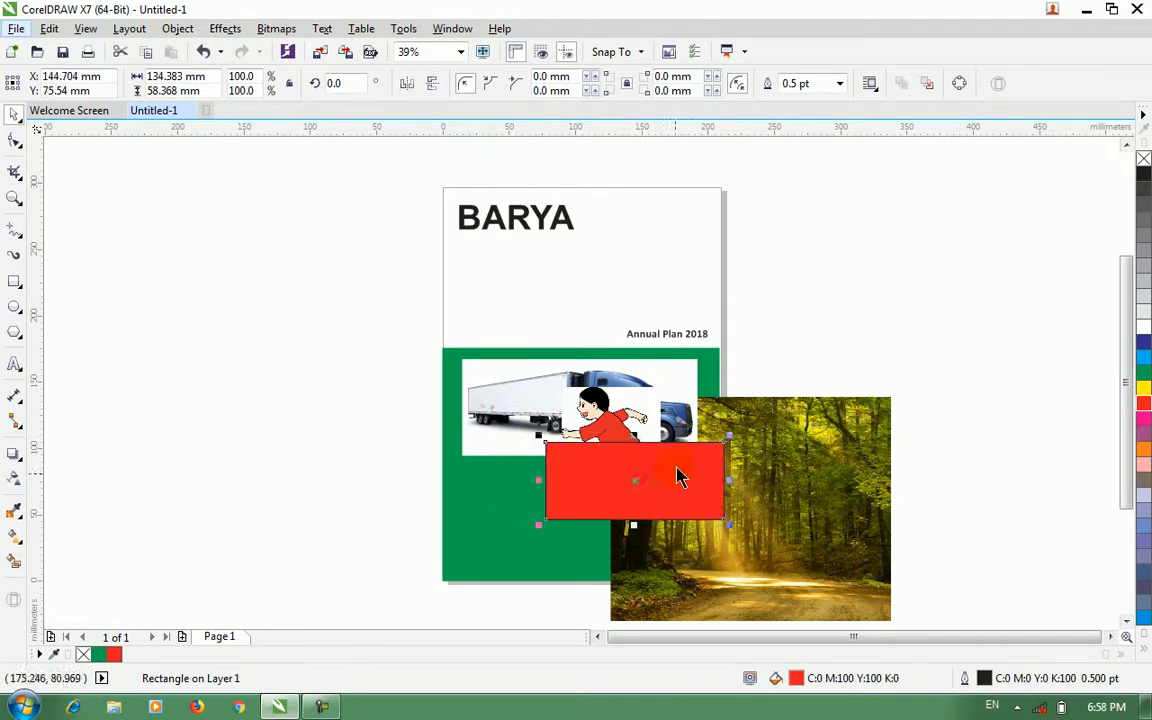
Try sending the red rectangle to the back of the page, and shift the forest image and green block aside to expose it
left_click(178, 28)
mouse_move(244, 253)
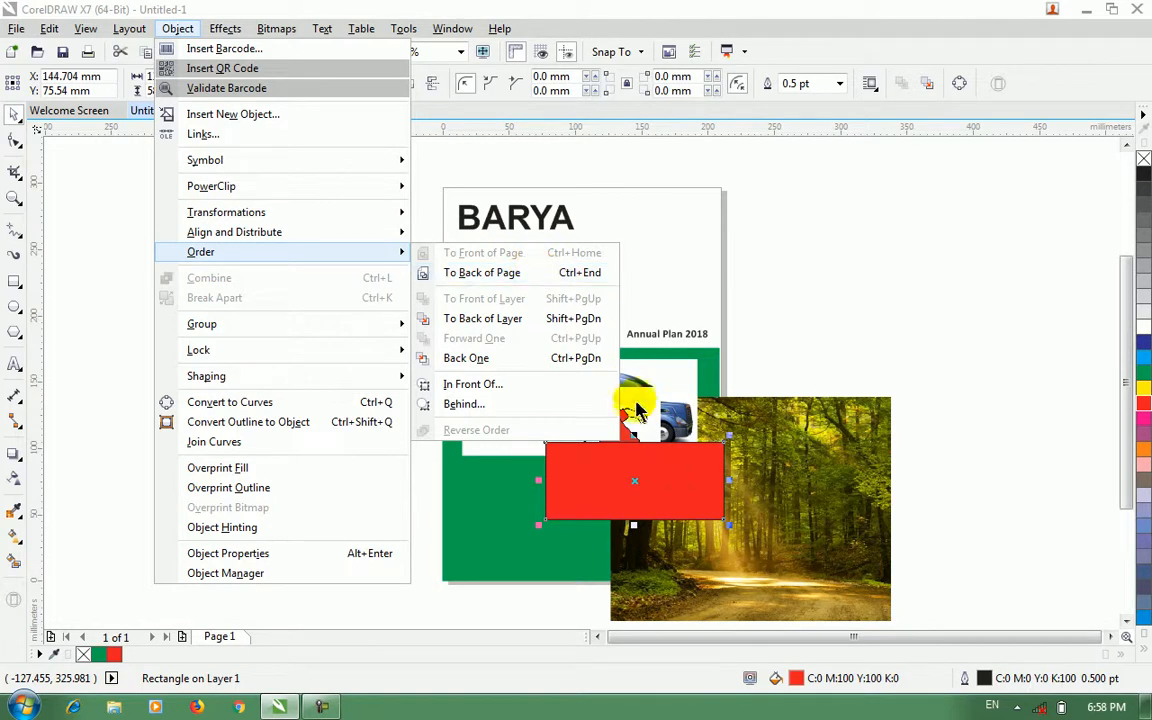
left_click(540, 276)
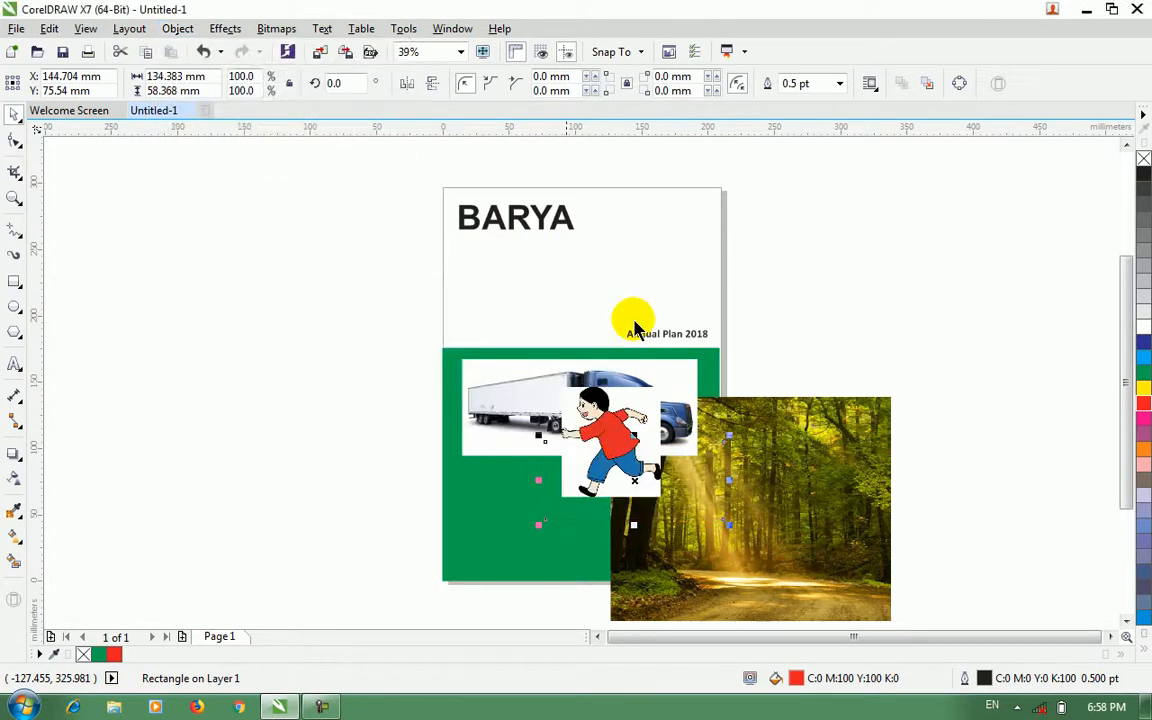
left_click_drag(789, 450, 941, 389)
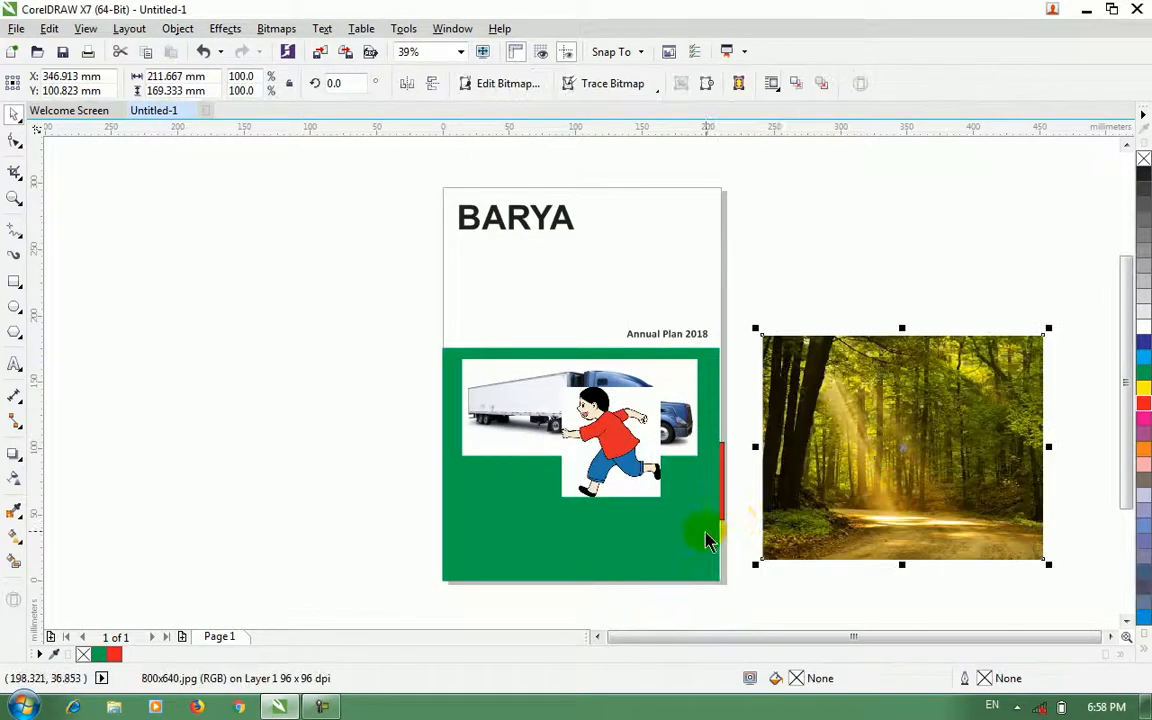
left_click_drag(712, 537, 671, 532)
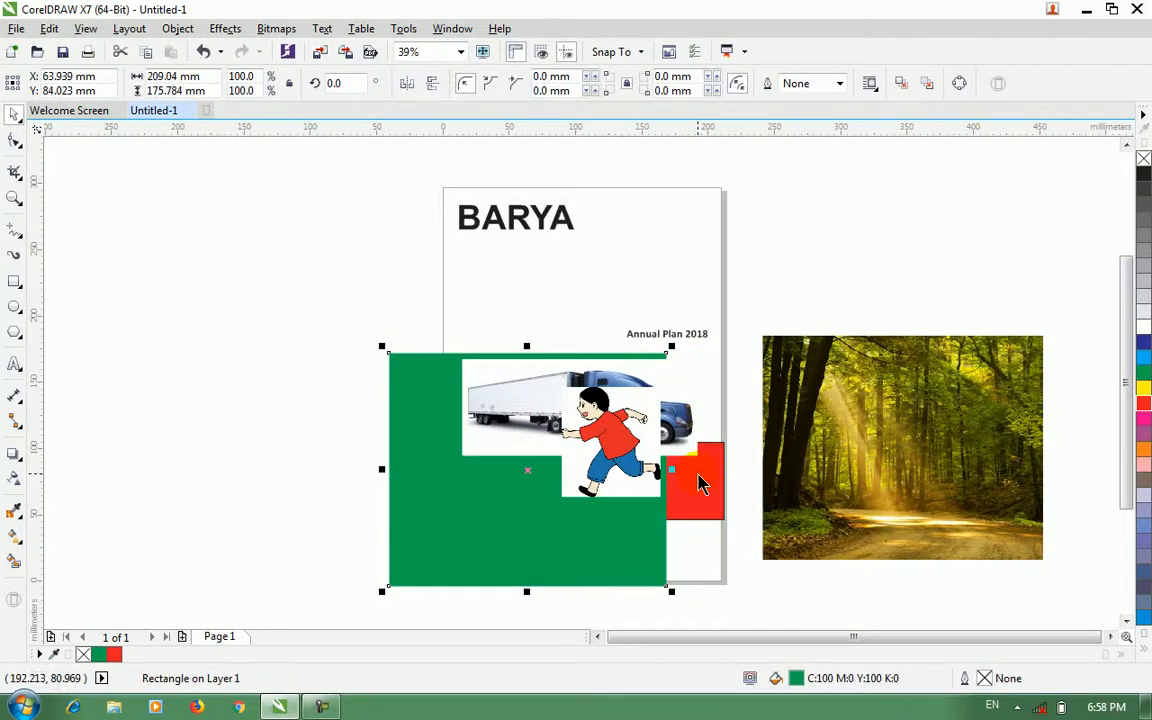
Undo the green block move, the forest image move and the red rectangle's order change
key("ctrl+z")
key("ctrl+z")
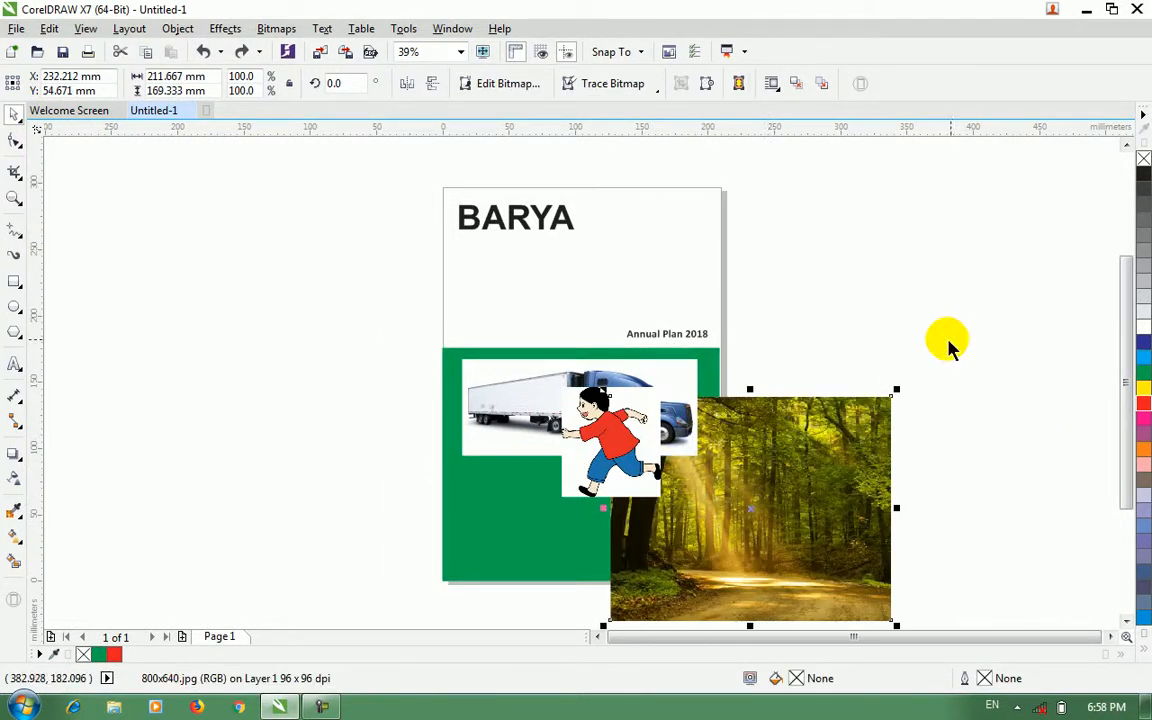
key("ctrl+z")
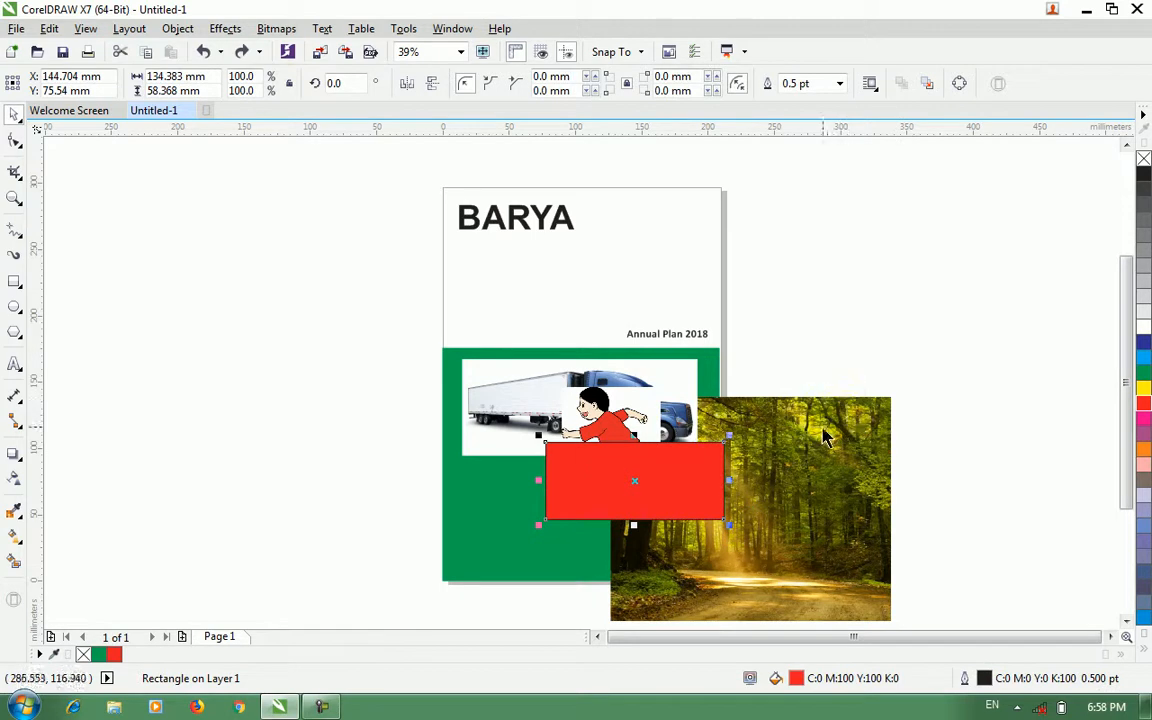
Bring the forest image to the front of the page and shift it slightly up and to the right
left_click(790, 452)
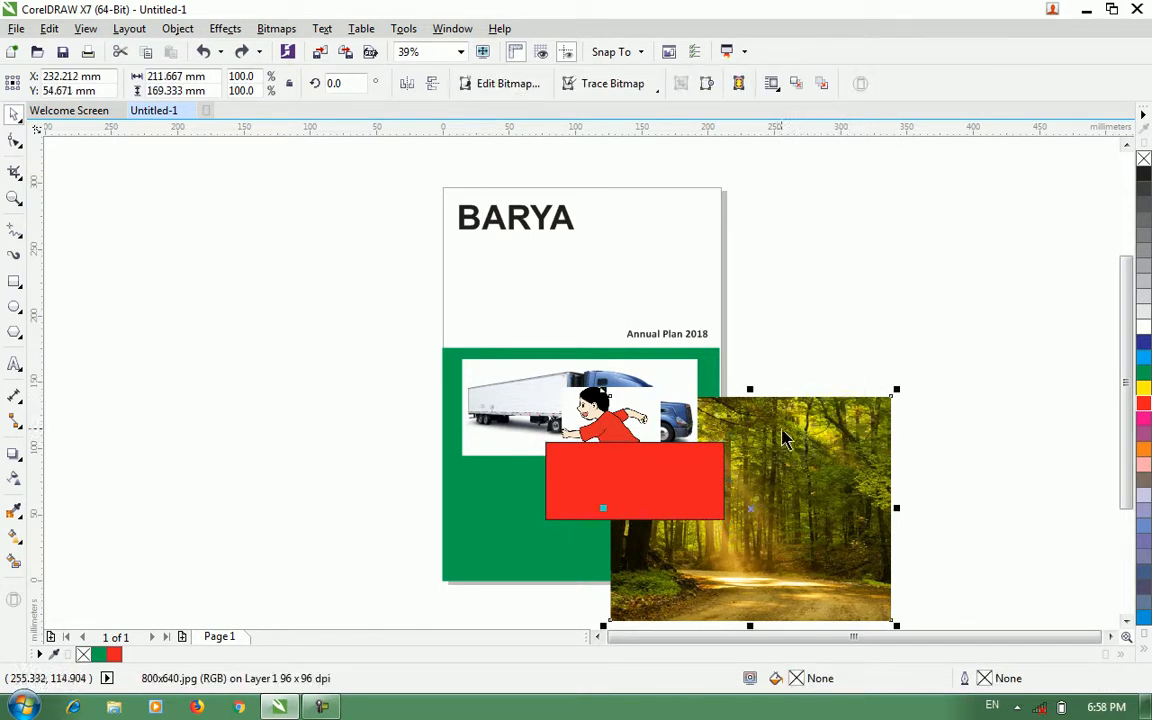
left_click(178, 28)
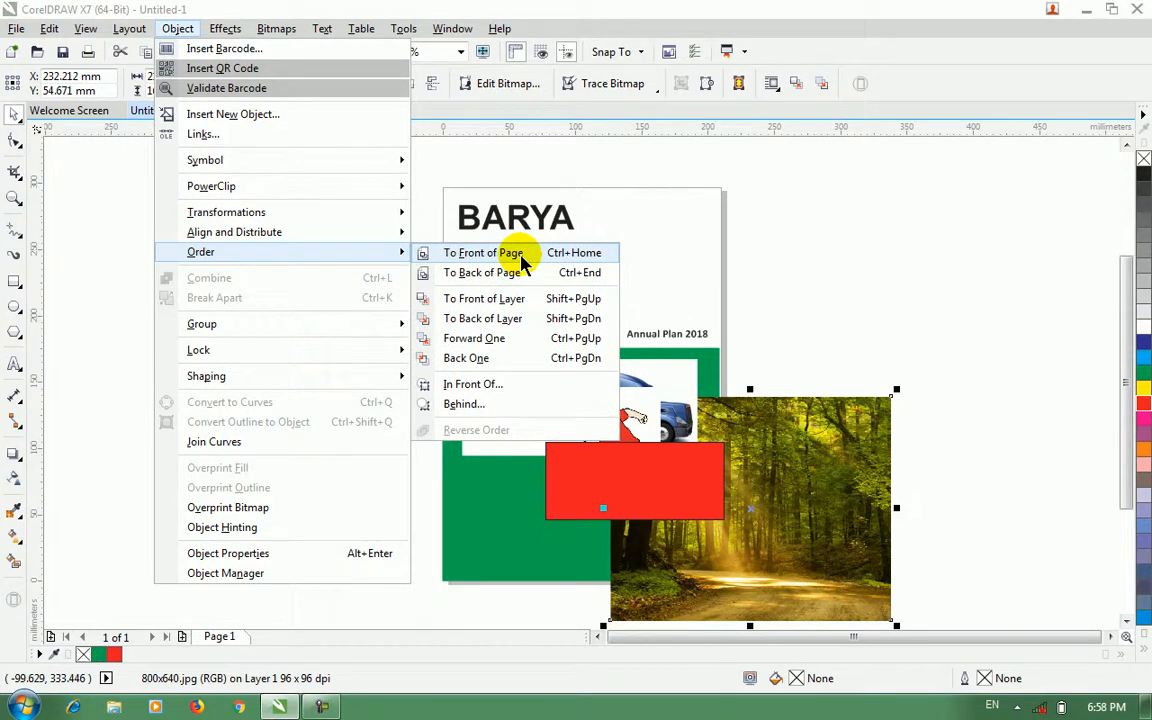
left_click(521, 260)
left_click_drag(694, 463, 733, 443)
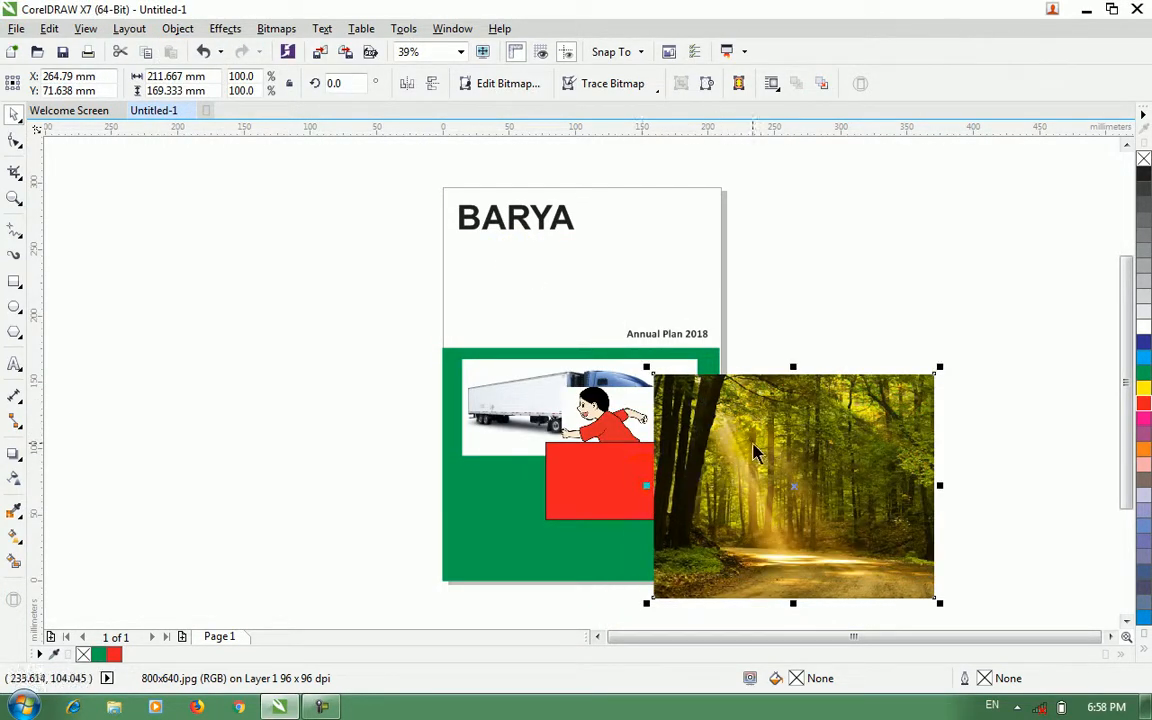
left_click(179, 28)
mouse_move(236, 253)
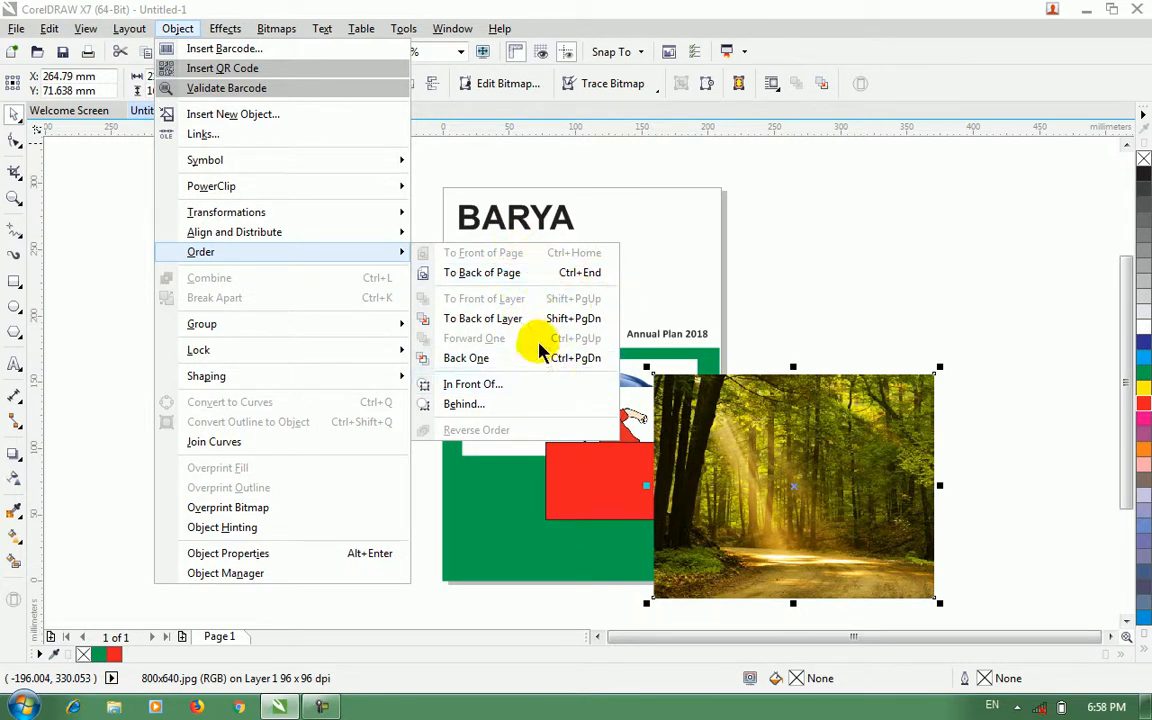
left_click(620, 483)
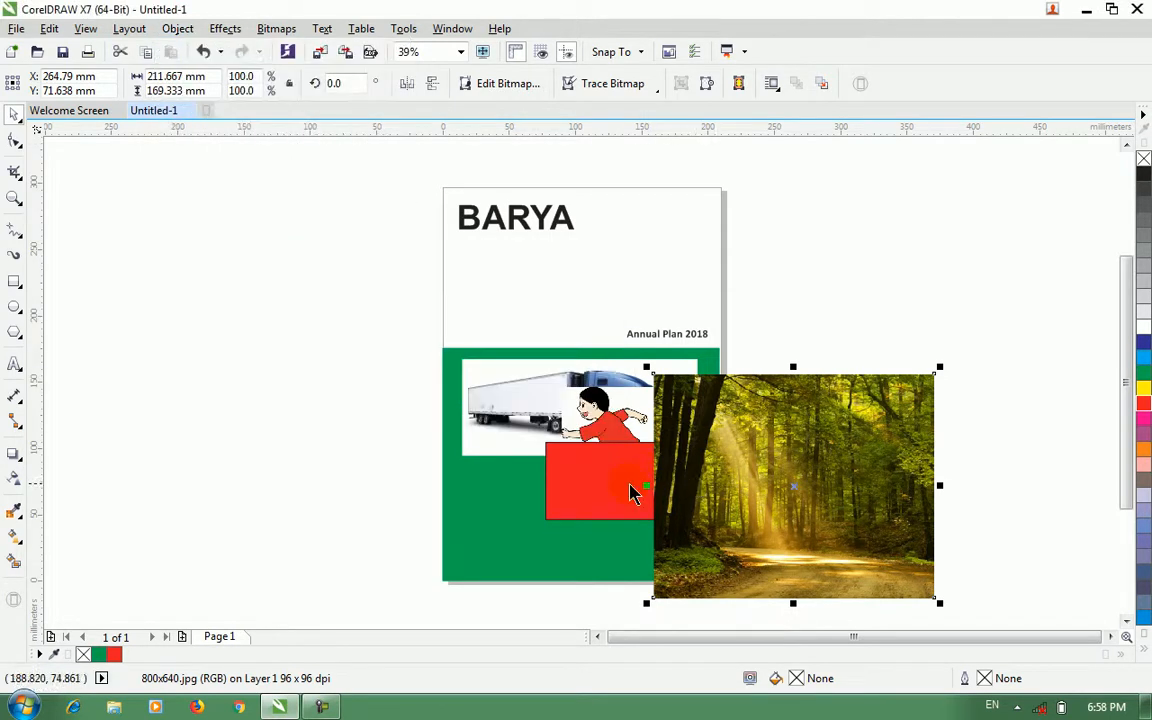
left_click(630, 485)
left_click(670, 490)
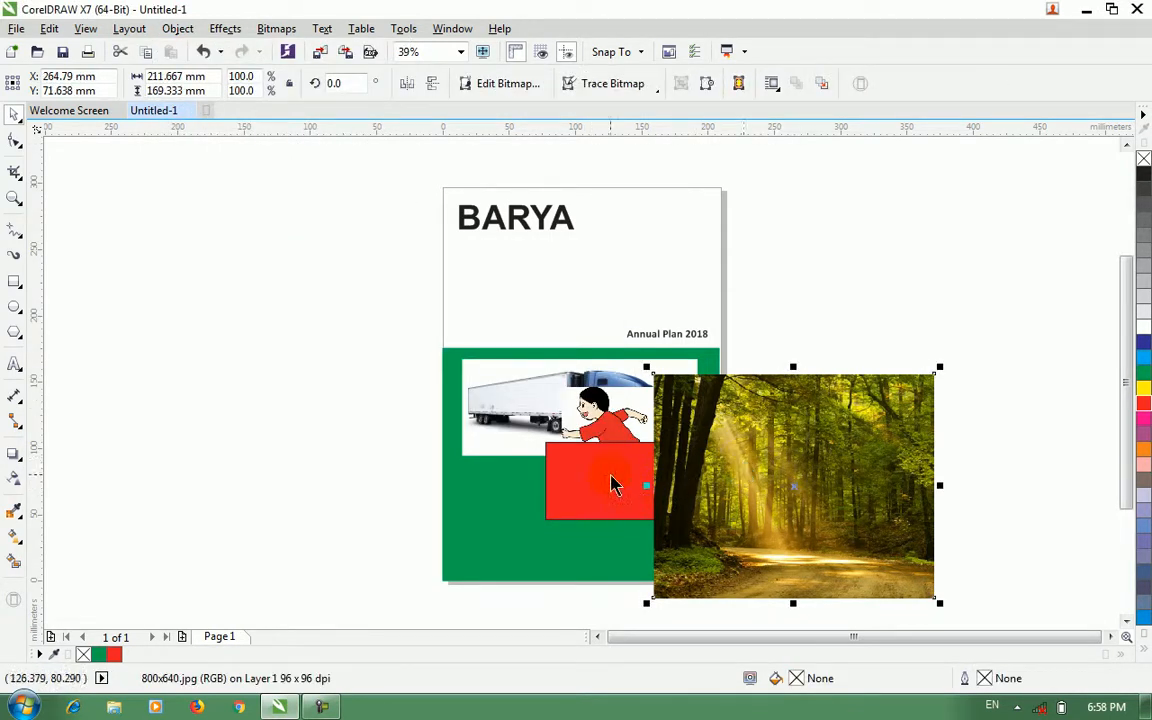
Send the forest image back one level behind the red rectangle and bring it forward one level again
left_click(178, 28)
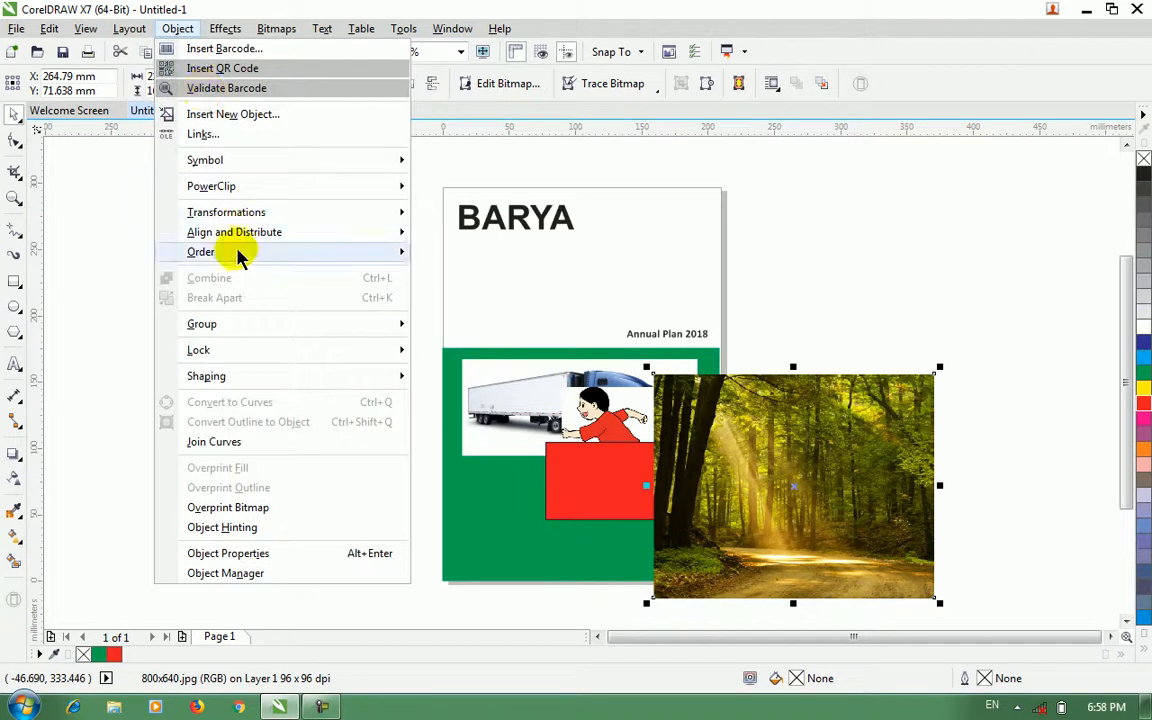
mouse_move(405, 253)
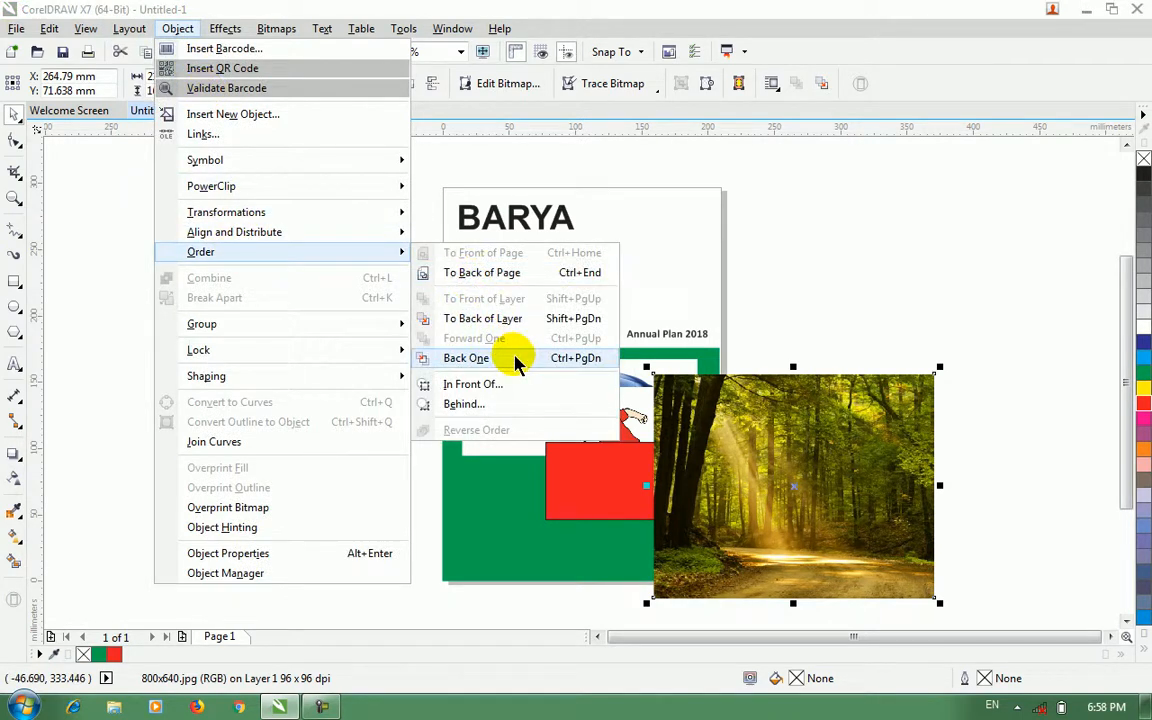
left_click(517, 360)
left_click(178, 28)
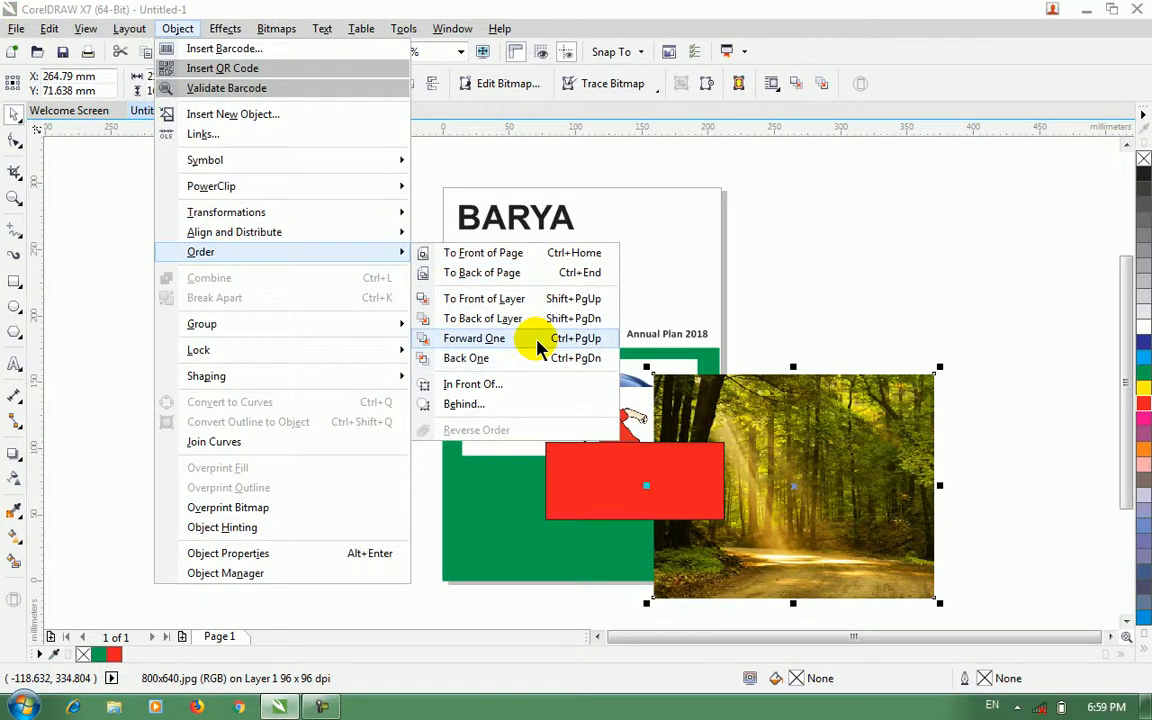
left_click(538, 347)
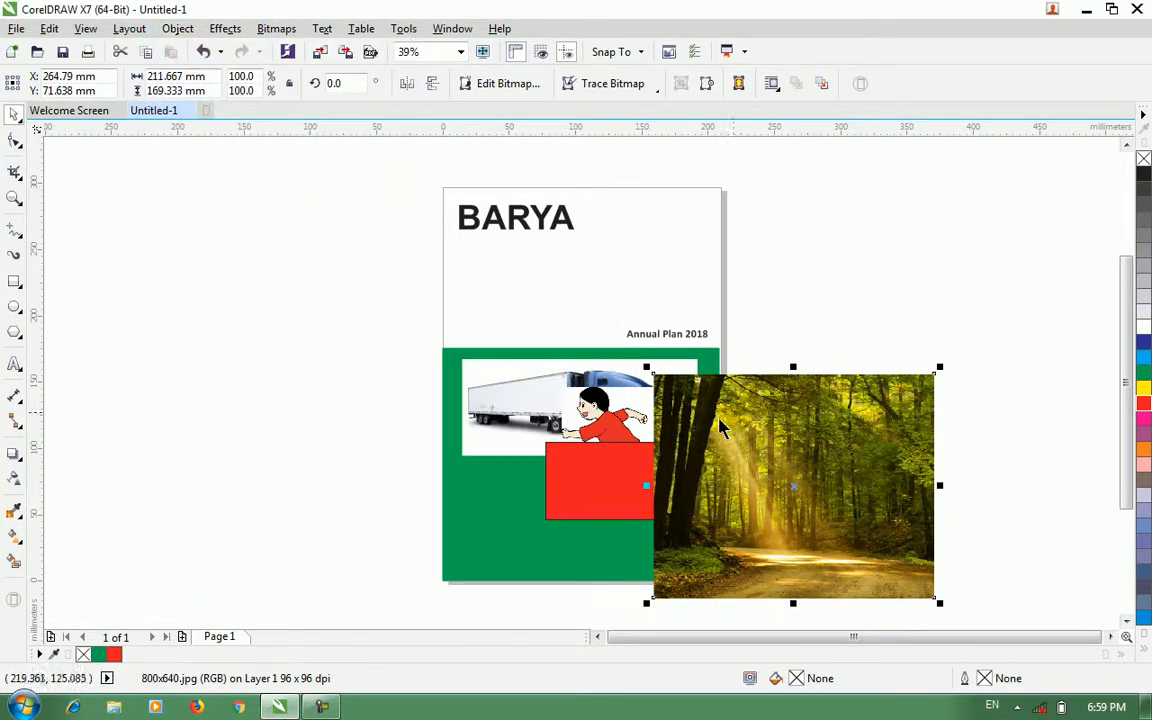
Order the forest image directly in front of the truck image
left_click(177, 28)
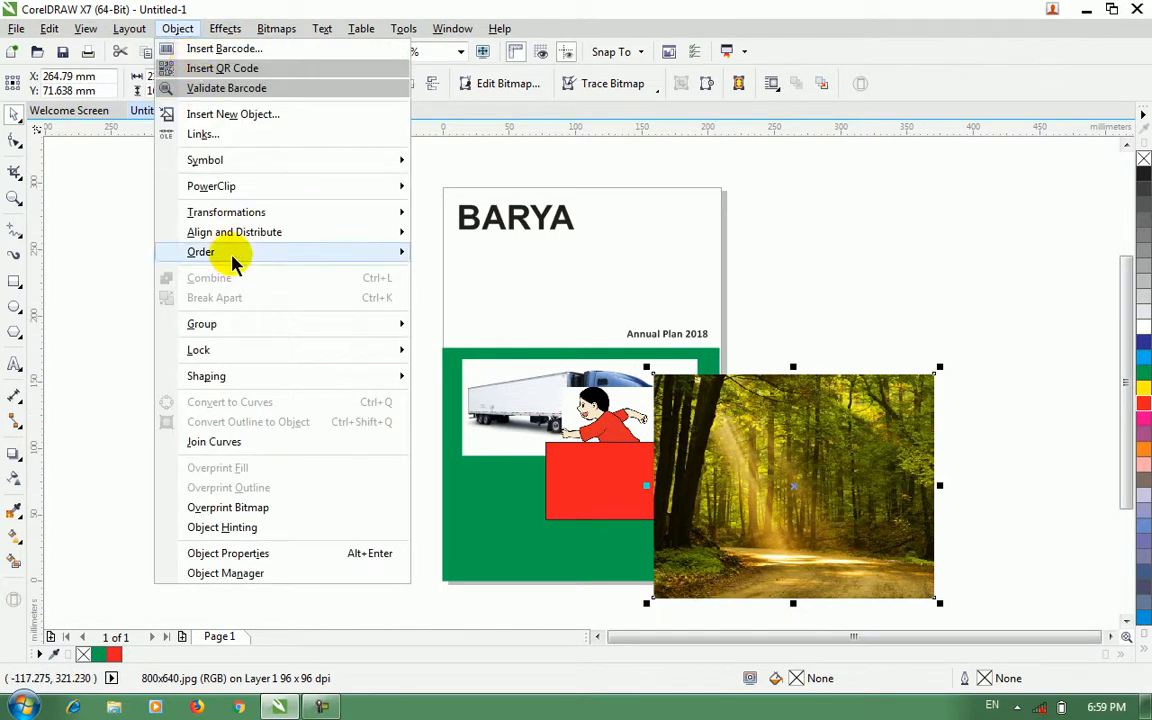
mouse_move(231, 252)
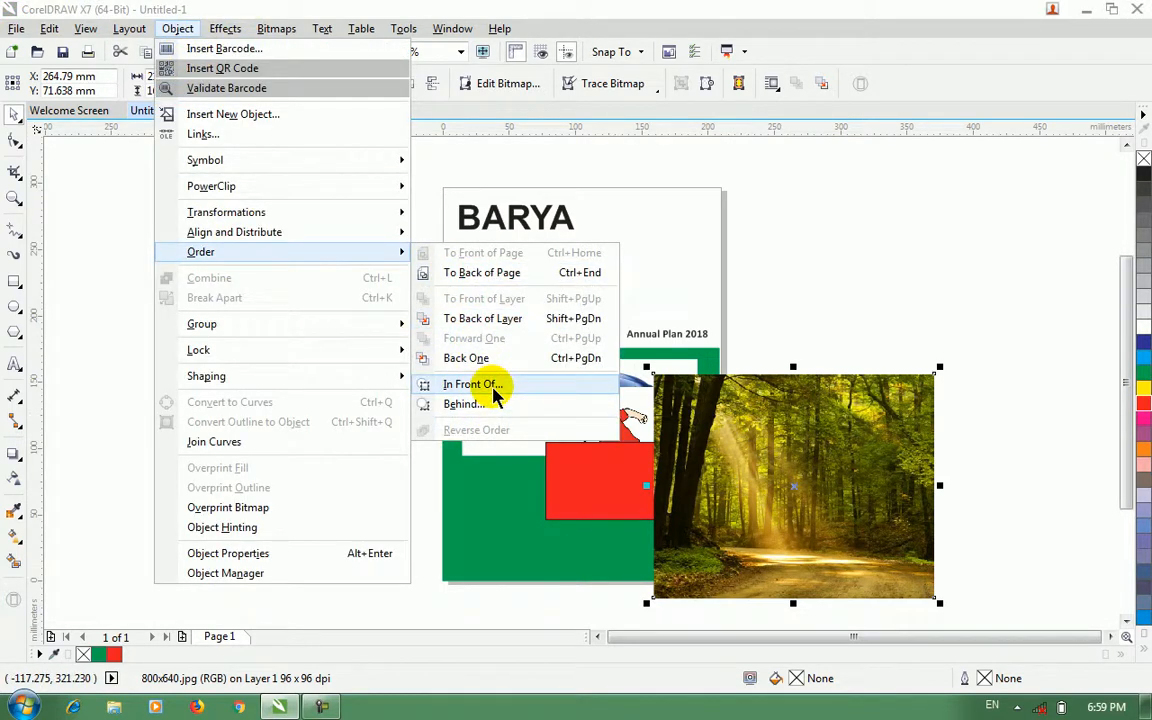
left_click(470, 384)
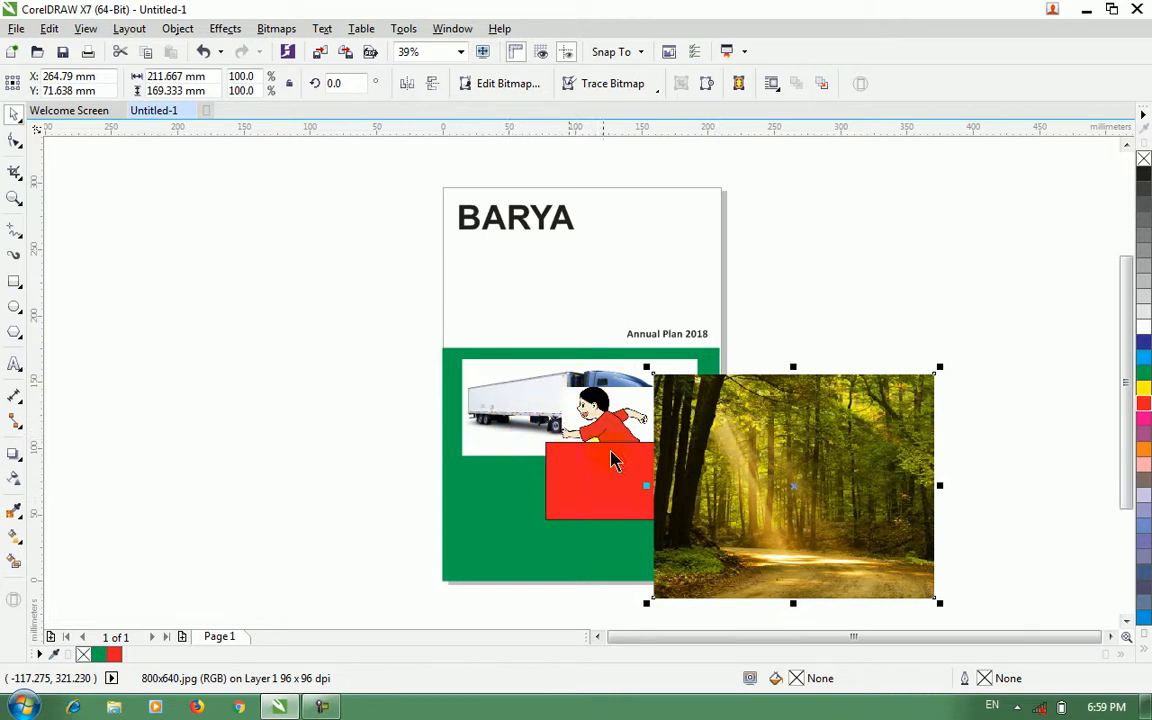
left_click(517, 387)
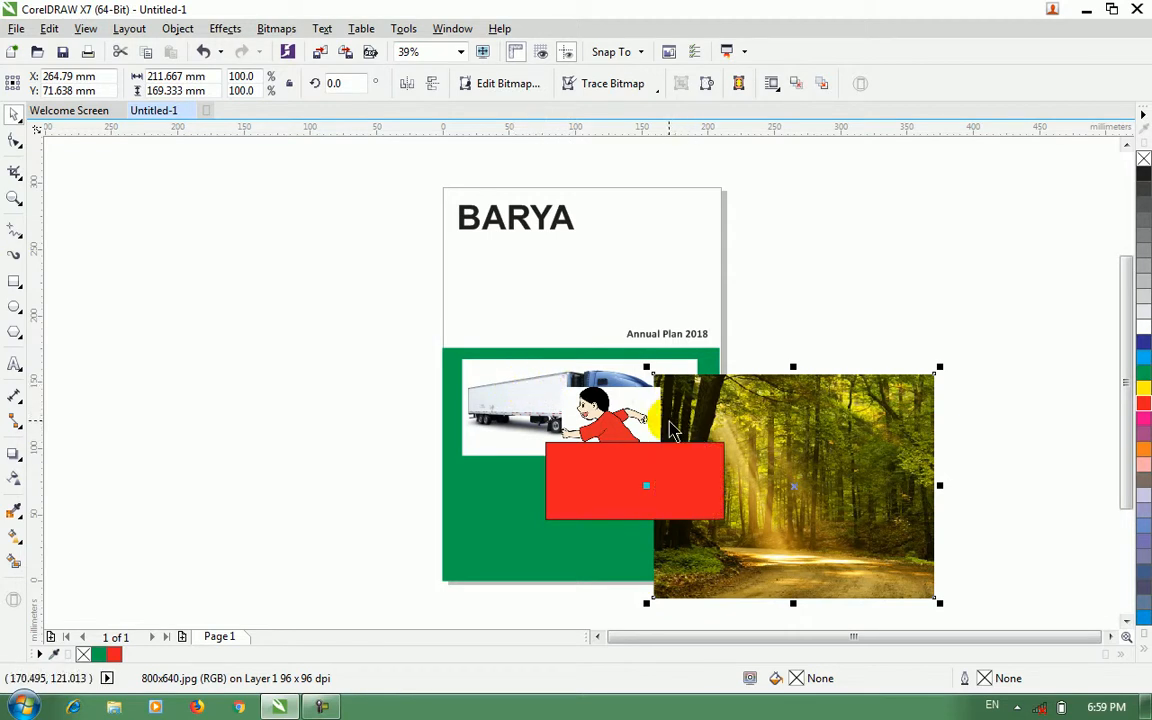
Order the forest image directly in front of the red rectangle
left_click(182, 30)
mouse_move(229, 253)
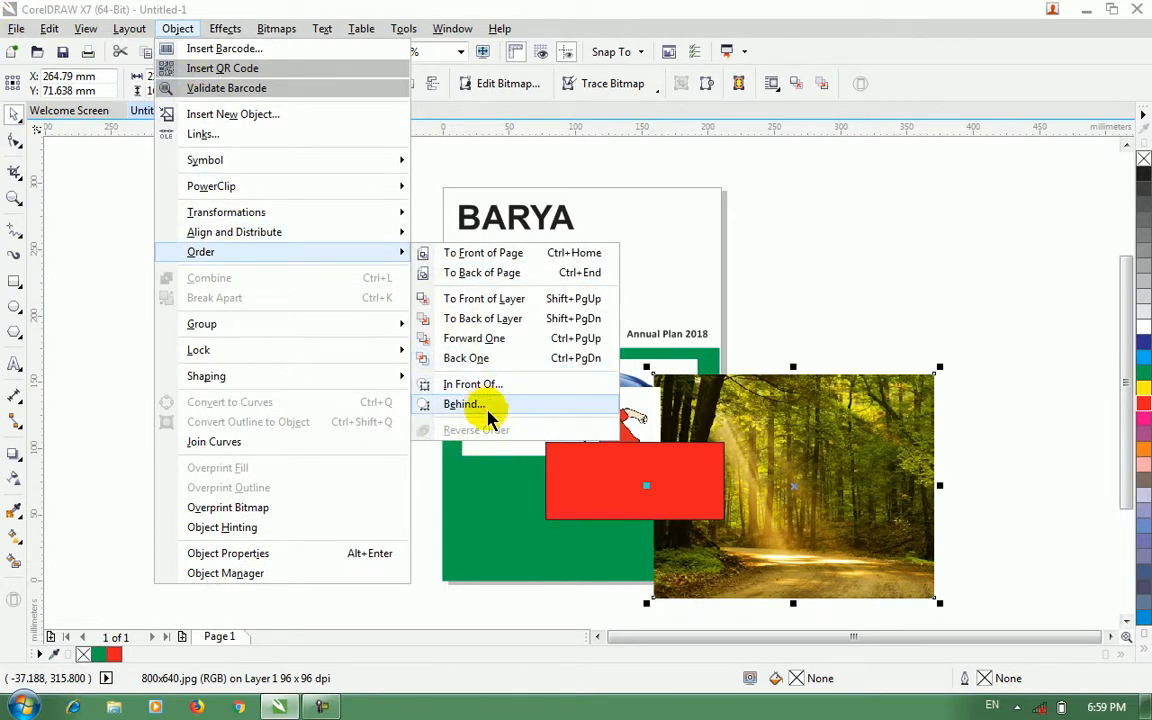
left_click(490, 392)
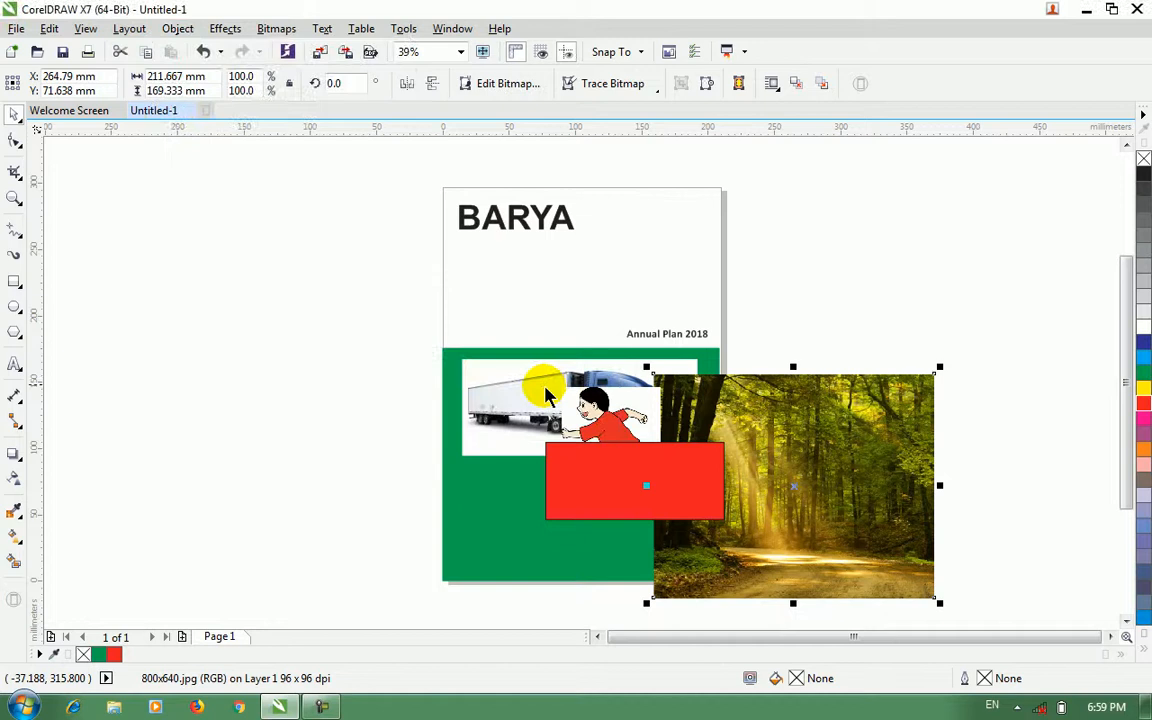
left_click(585, 478)
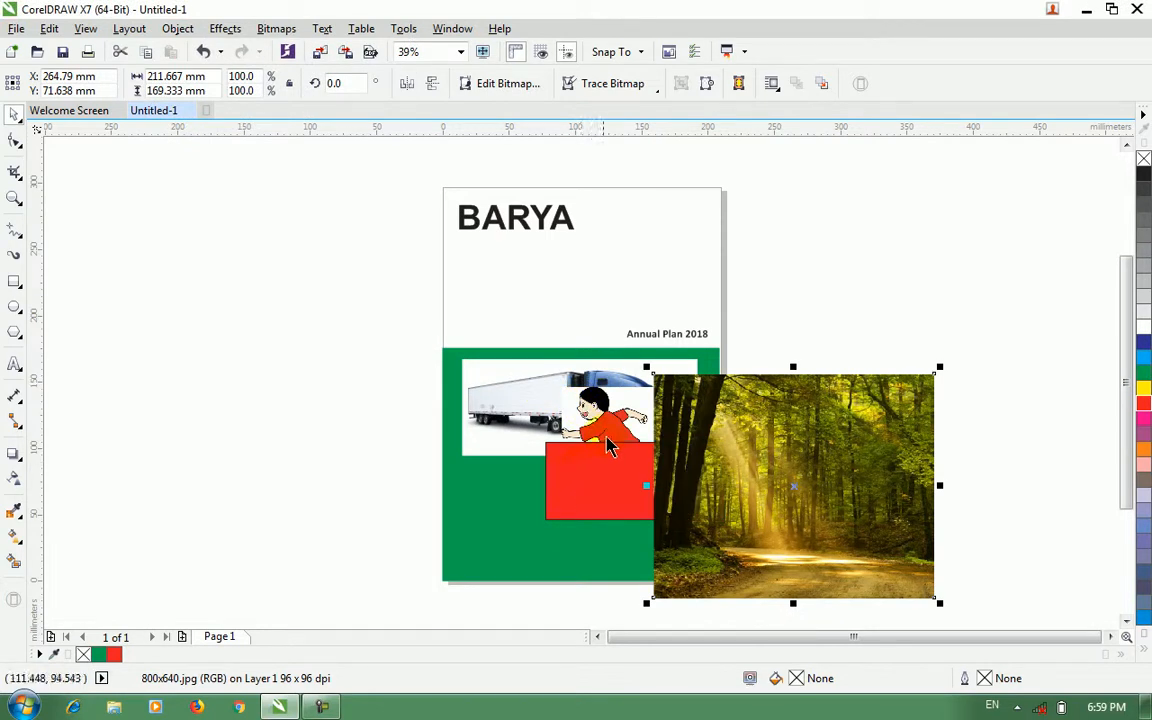
Move the forest image slightly up and to the left, and shift the running boy image a little to the left
left_click(400, 383)
left_click_drag(750, 474, 724, 441)
mouse_move(609, 423)
left_mouse_down()
mouse_move(615, 404)
mouse_move(602, 425)
left_mouse_up()
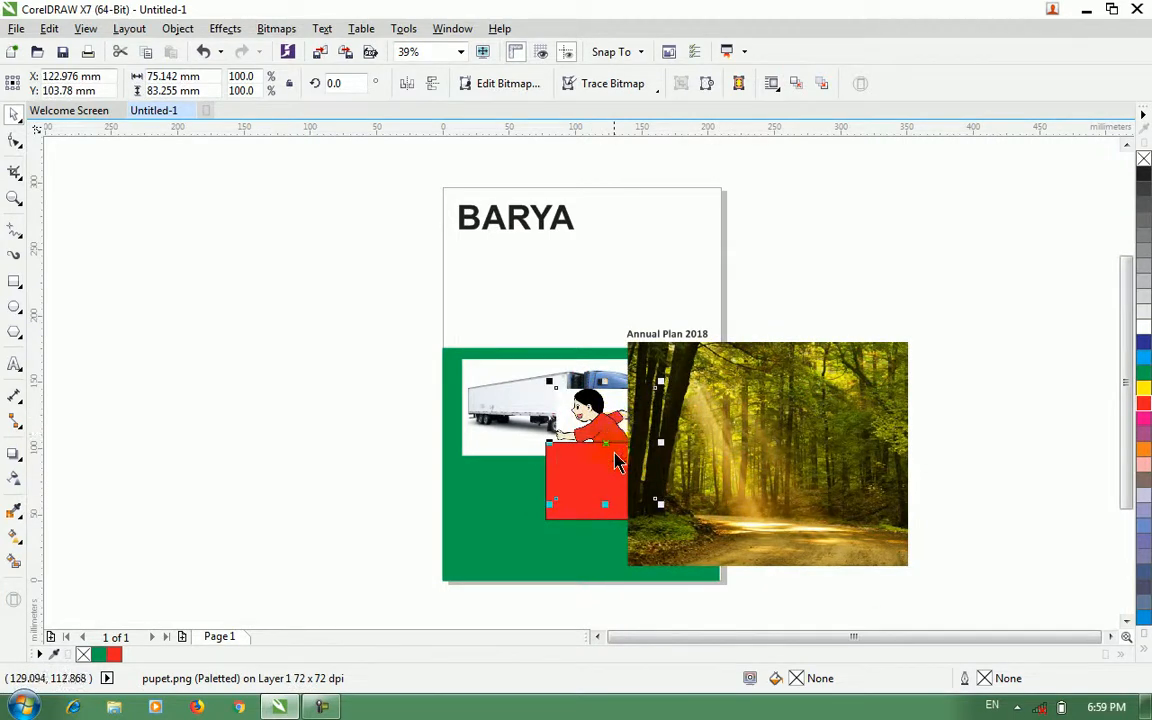
Reverse the stacking order of the truck, boy and forest images and the red rectangle together
left_click(527, 411)
left_click_drag(980, 592, 452, 338)
left_click(178, 28)
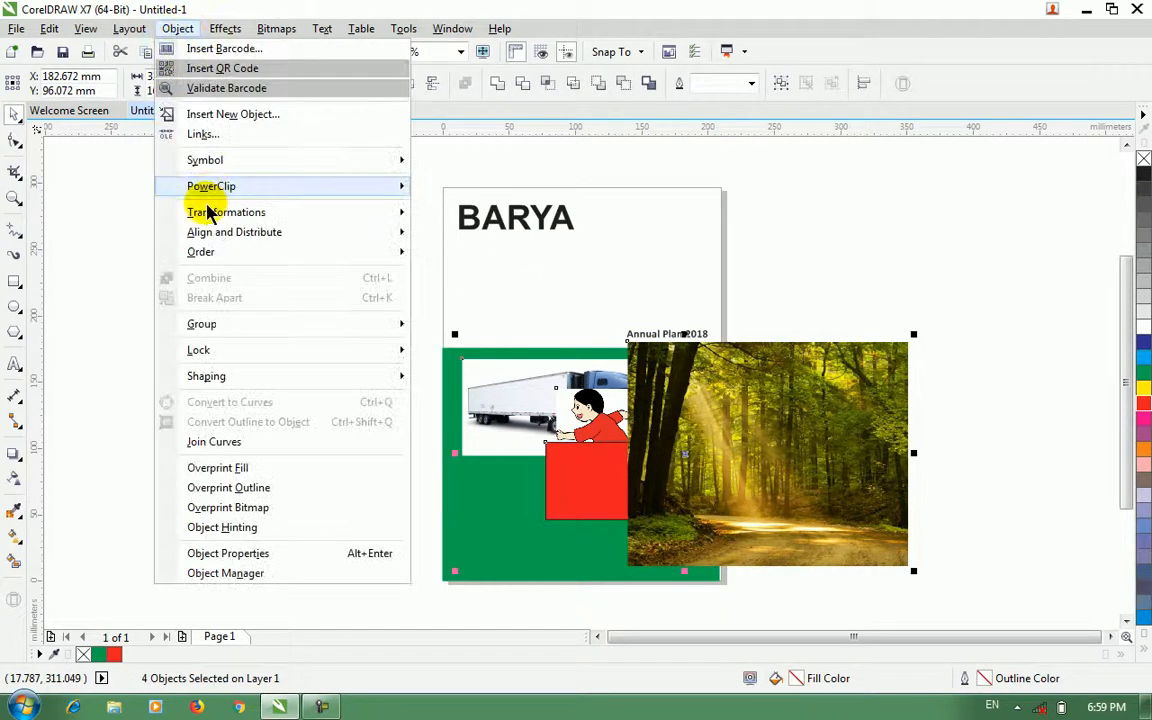
mouse_move(213, 251)
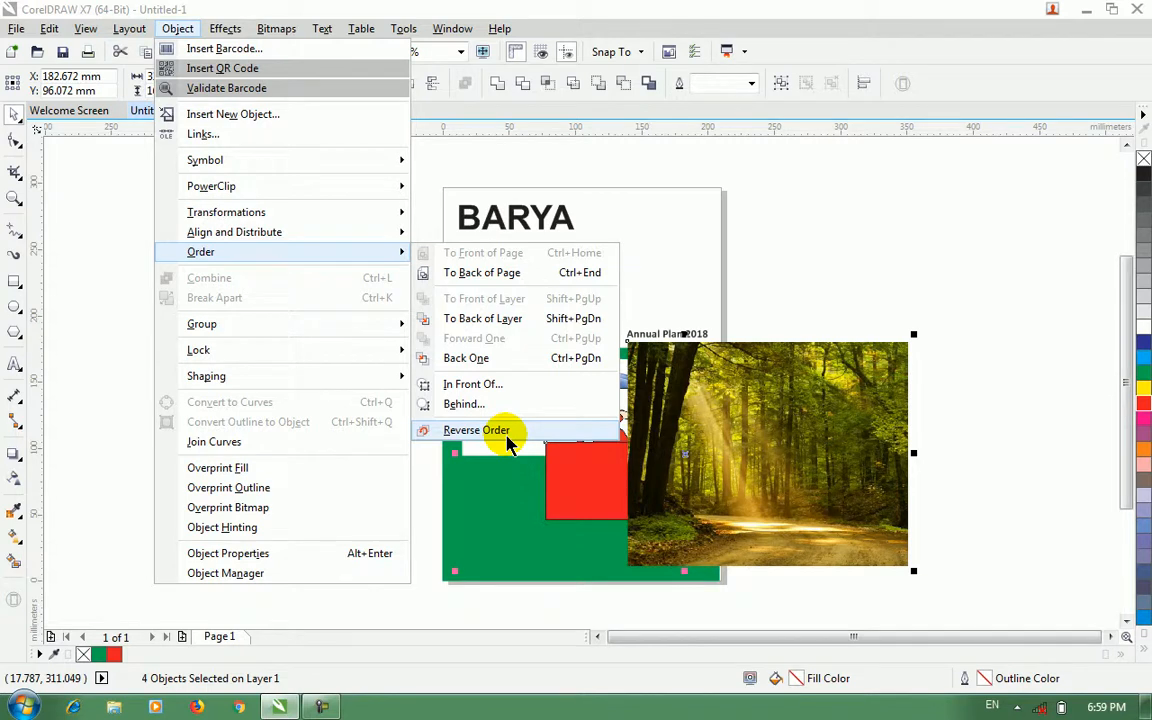
left_click(476, 430)
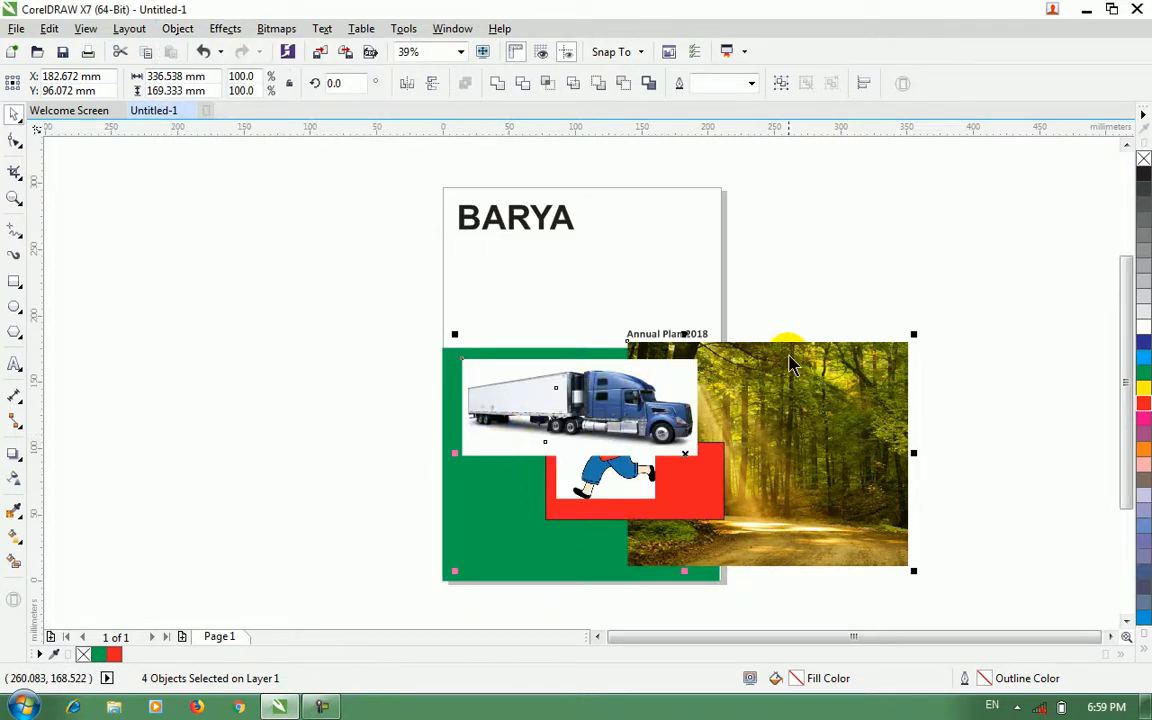
left_click(733, 245)
left_click(548, 370)
left_click(612, 468)
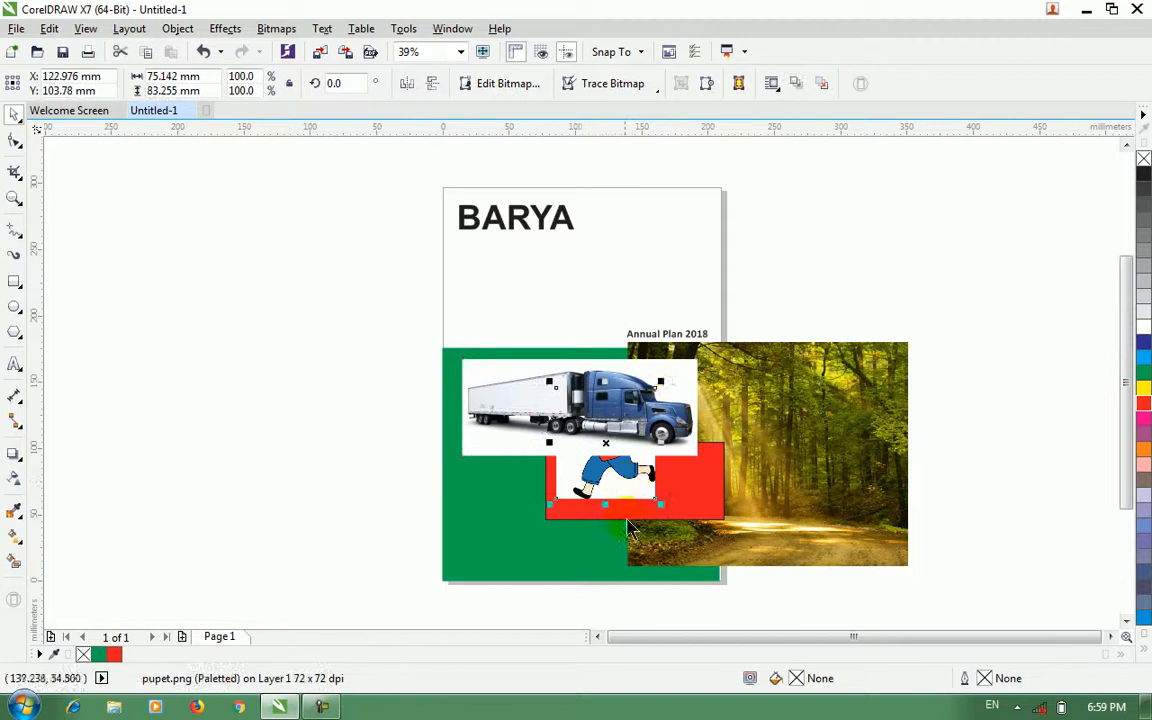
left_click(177, 29)
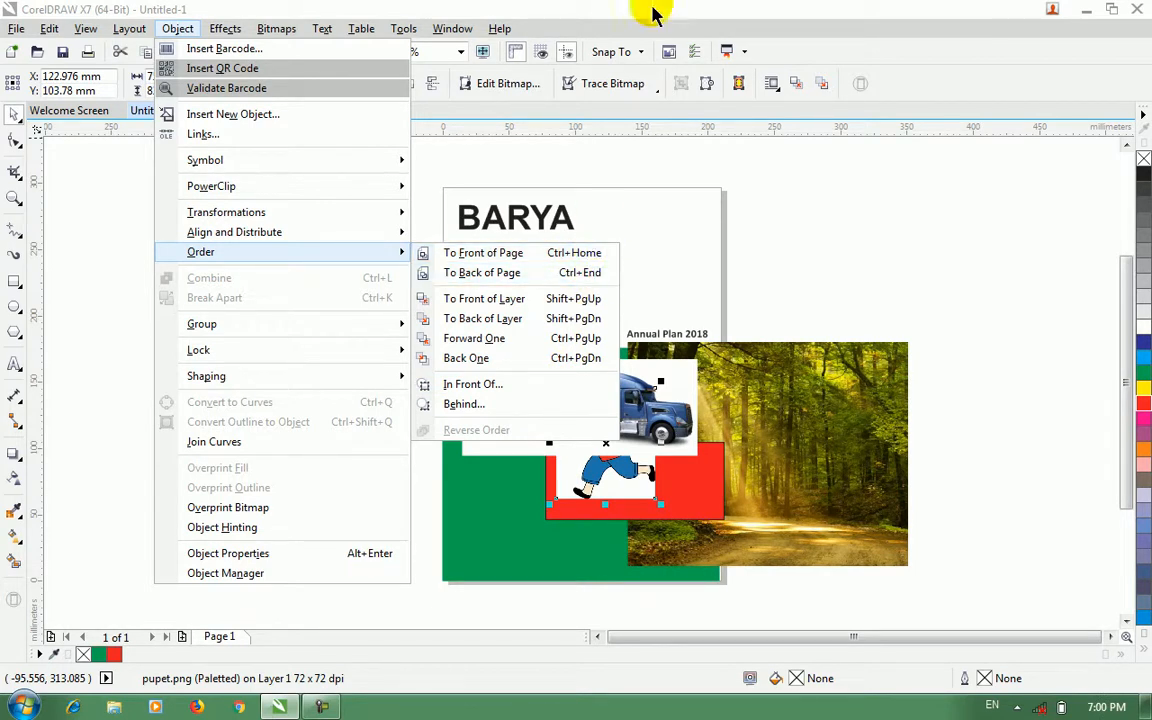
left_click(682, 8)
left_click(613, 393)
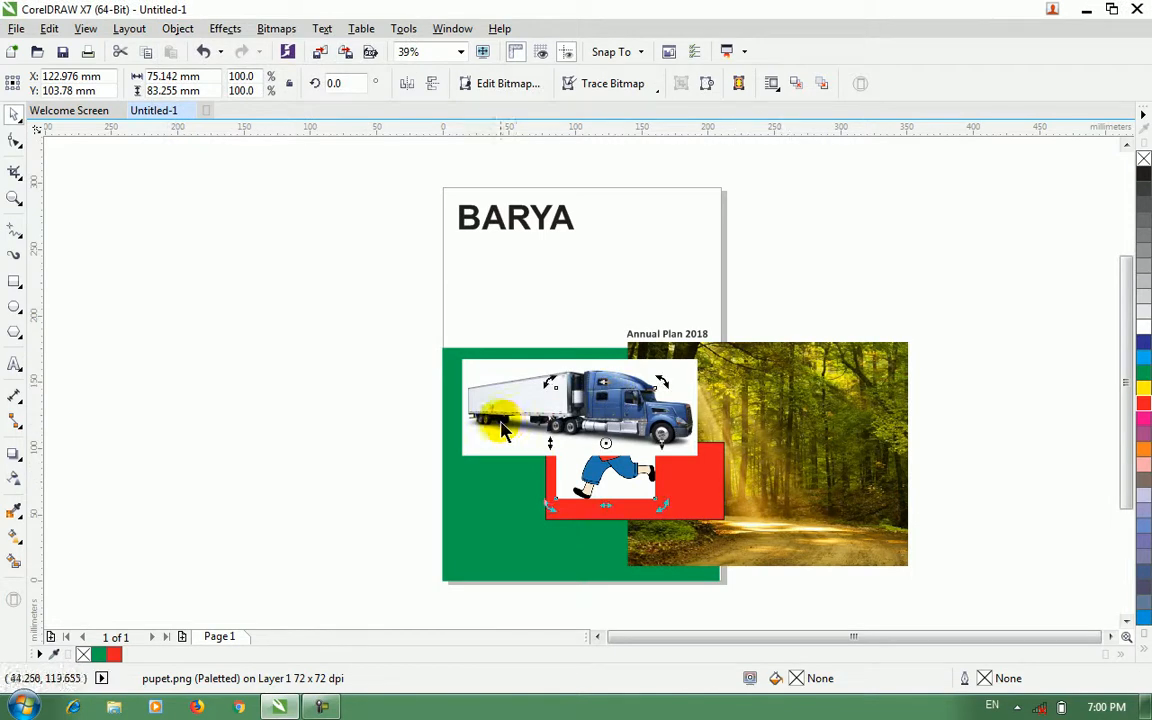
Move the truck image down and to the right over the boy image, and send it to the back of the layer
left_click(507, 424)
left_click_drag(680, 417, 753, 497)
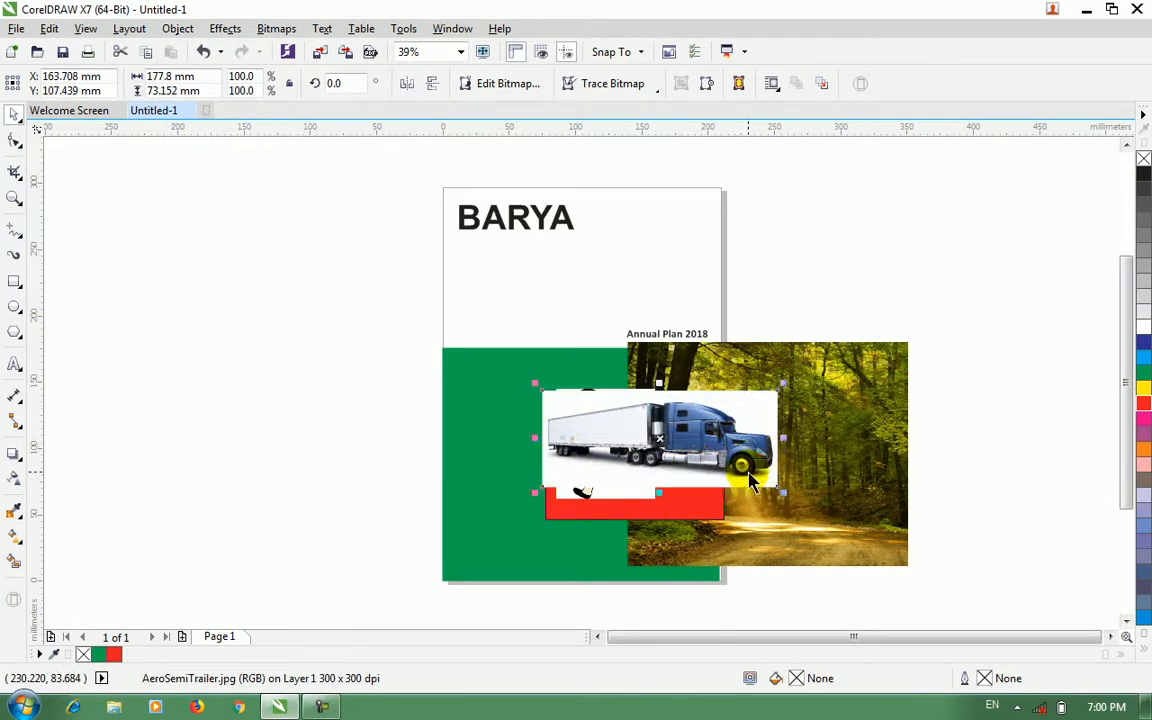
key("shift+Page_Down")
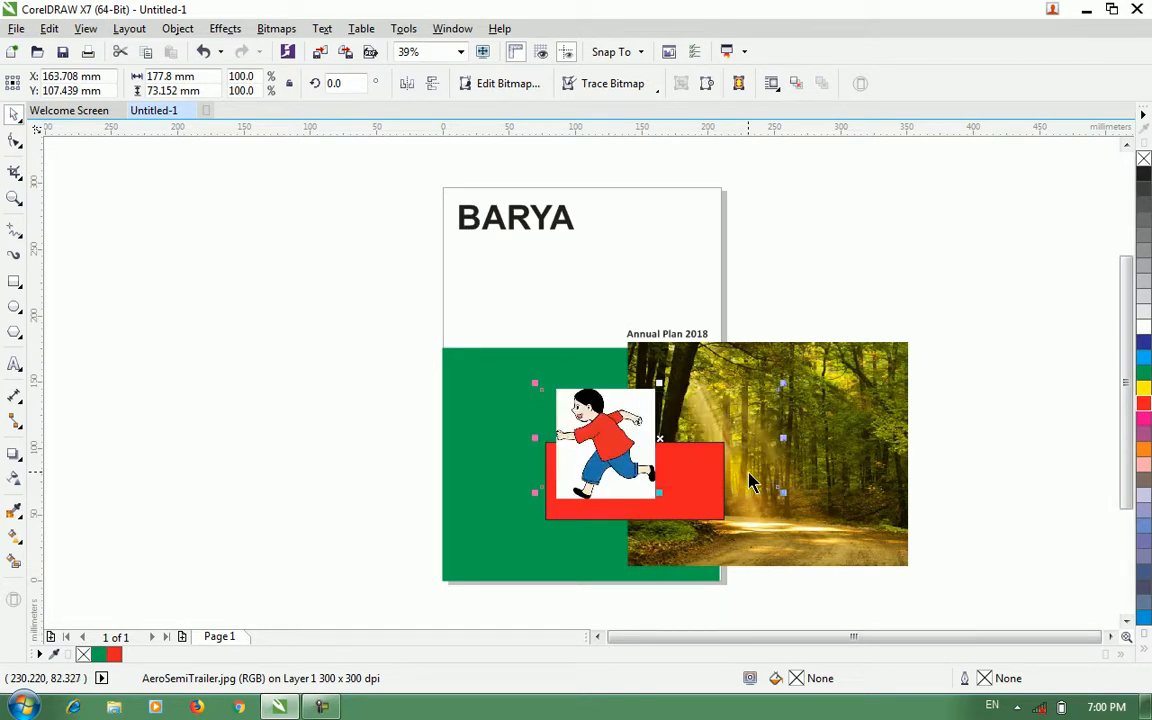
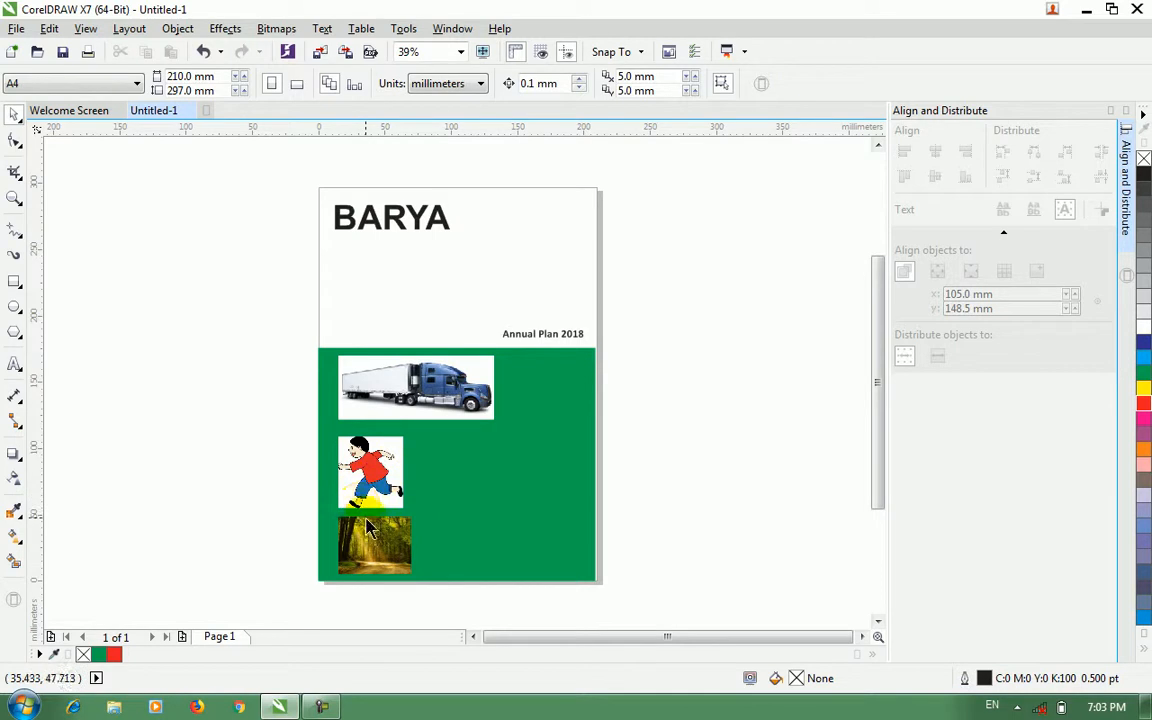
Distribute the truck, boy and forest images with equal vertical spacing between them
left_click_drag(278, 348, 478, 522)
left_click_drag(513, 588, 514, 600)
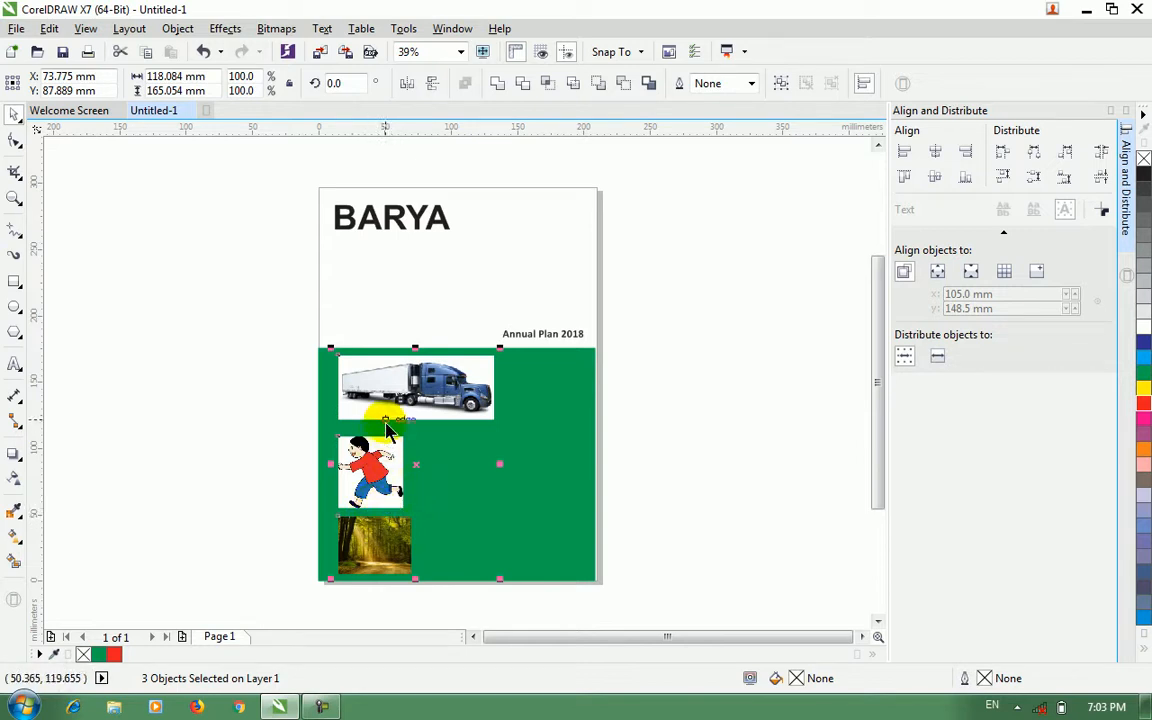
left_click(1104, 181)
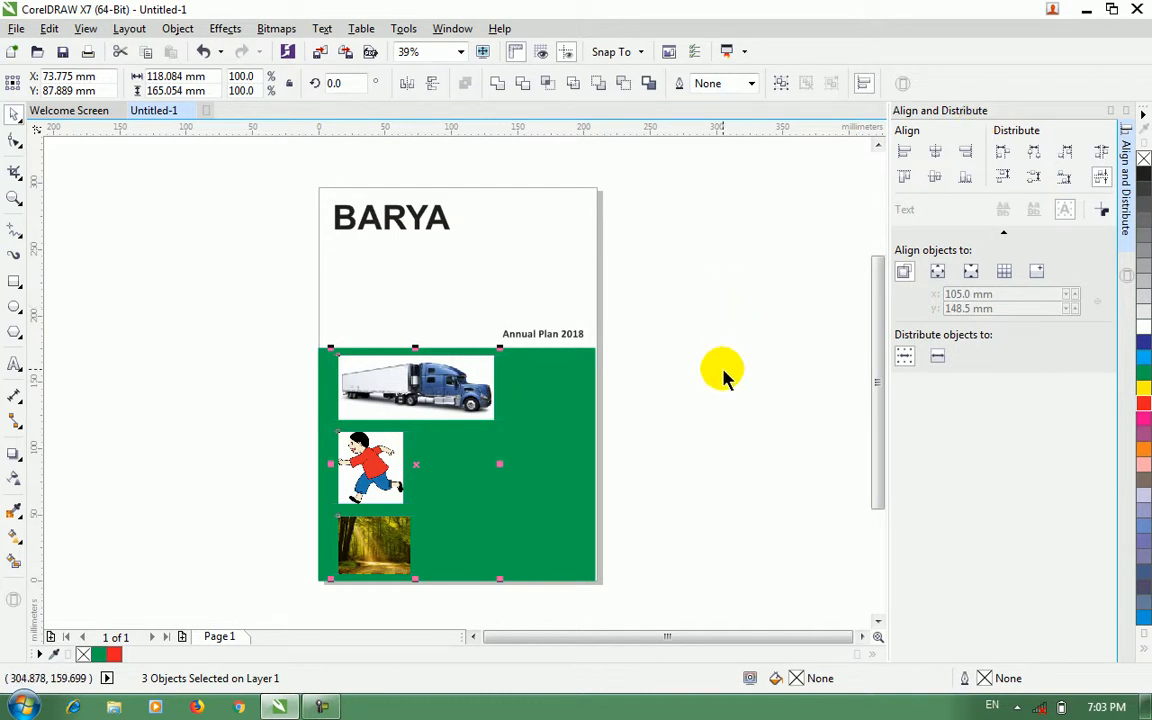
left_click(231, 378)
Align the three images by their right edges, and realign them by their left edges
left_click_drag(253, 352, 530, 600)
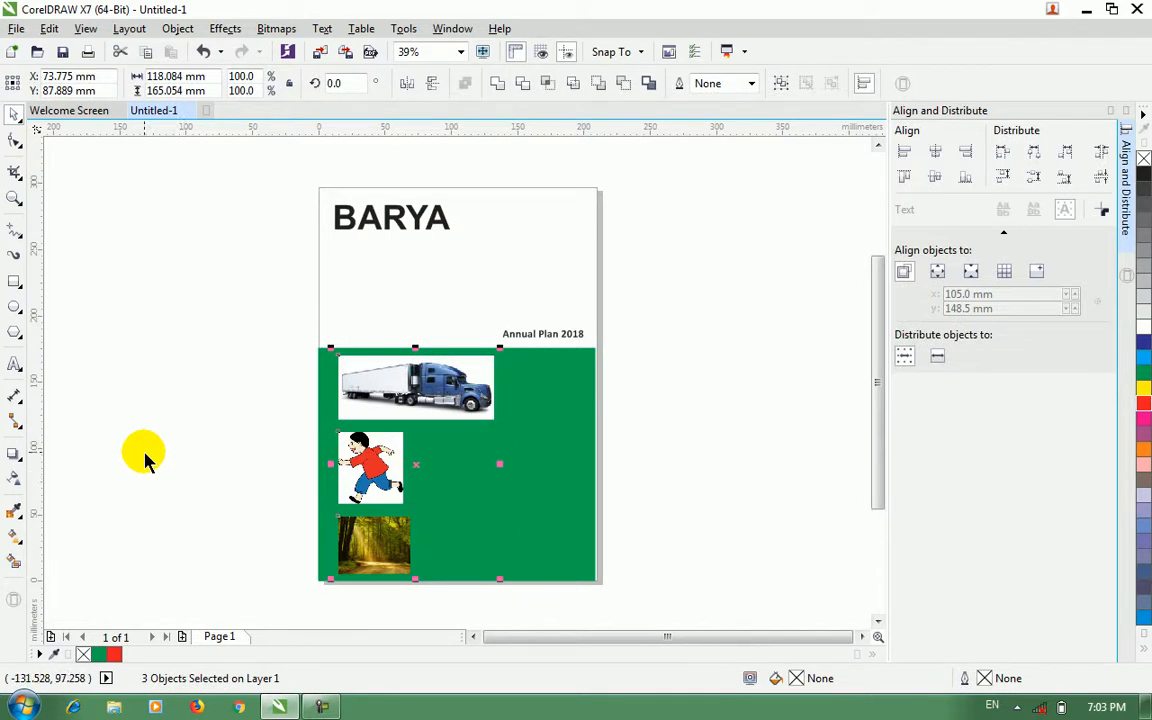
key("r")
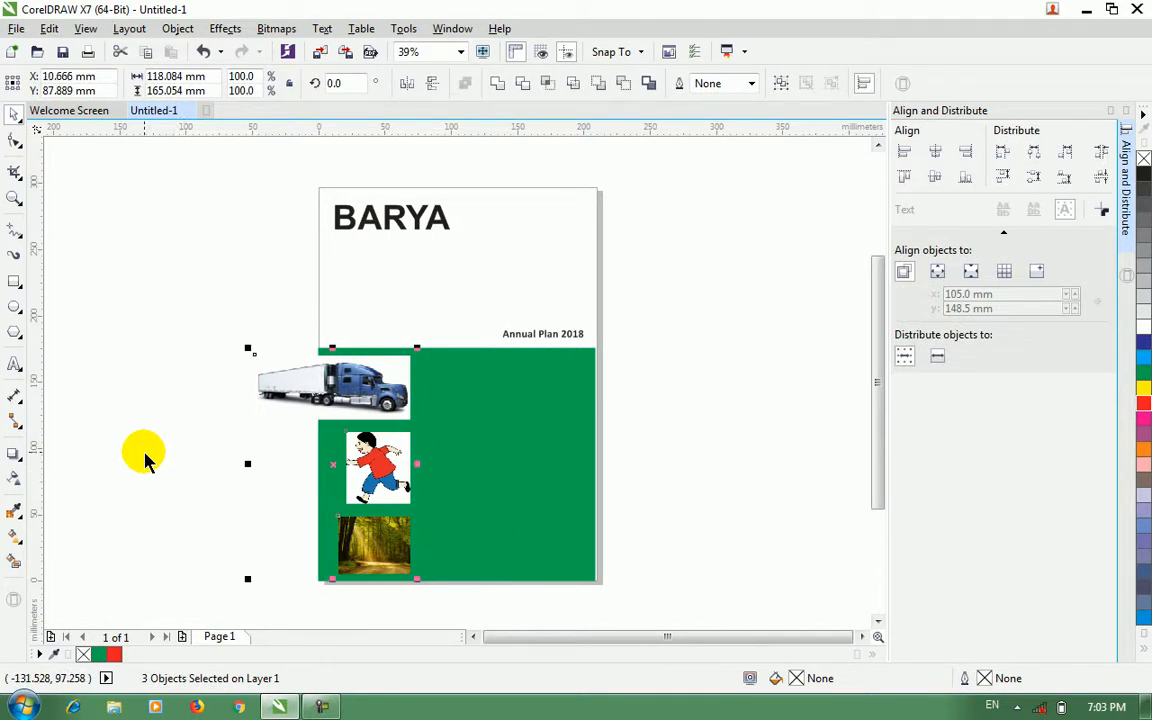
key("l")
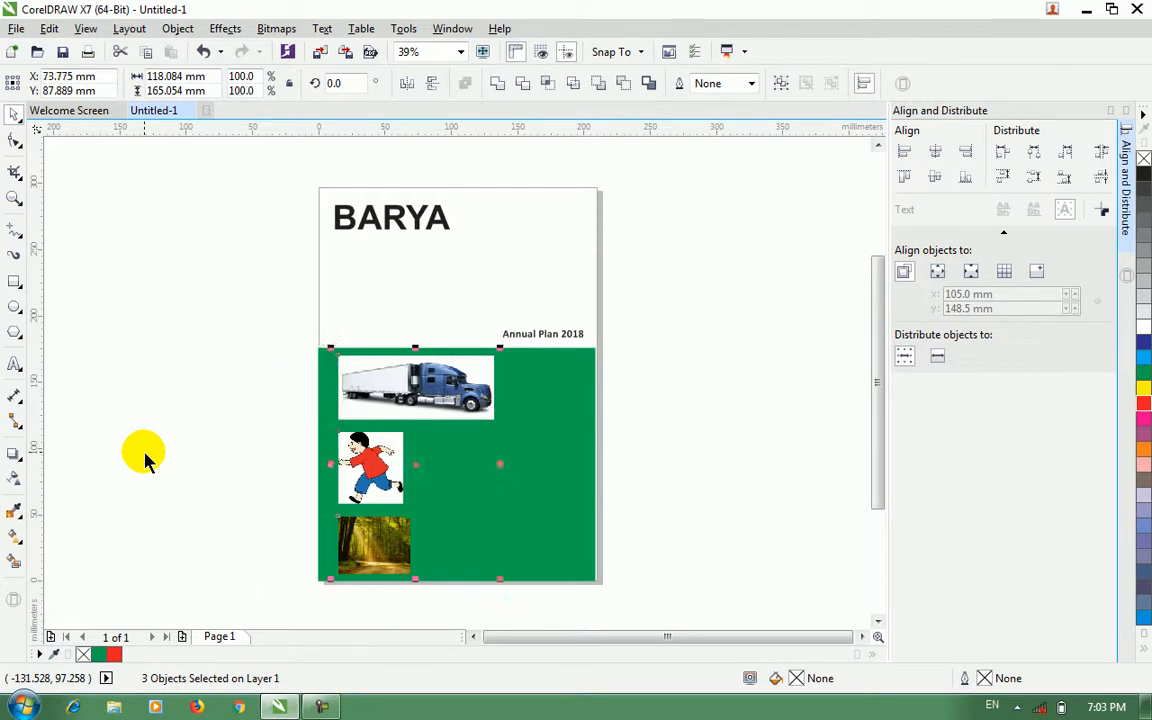
left_click(242, 484)
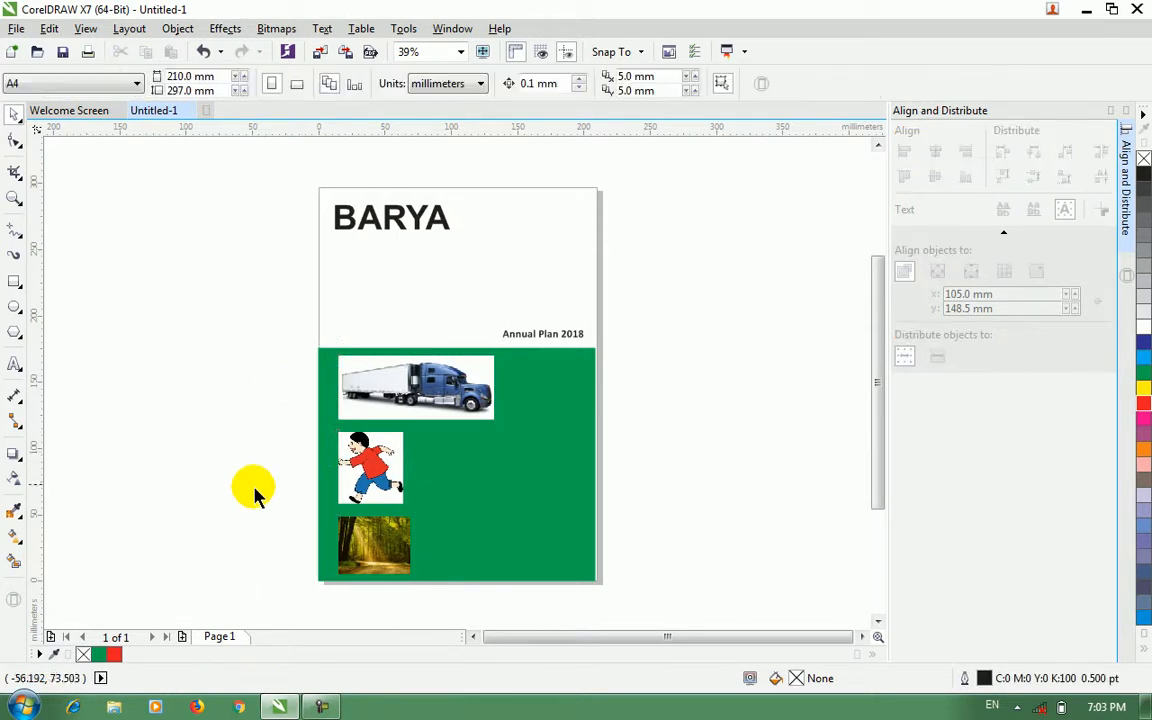
Place the boy and forest images in a row beside the truck, and align all three by their top and by their bottom edges
left_click_drag(373, 468, 546, 400)
left_click_drag(354, 570, 652, 415)
left_click_drag(583, 407, 288, 358)
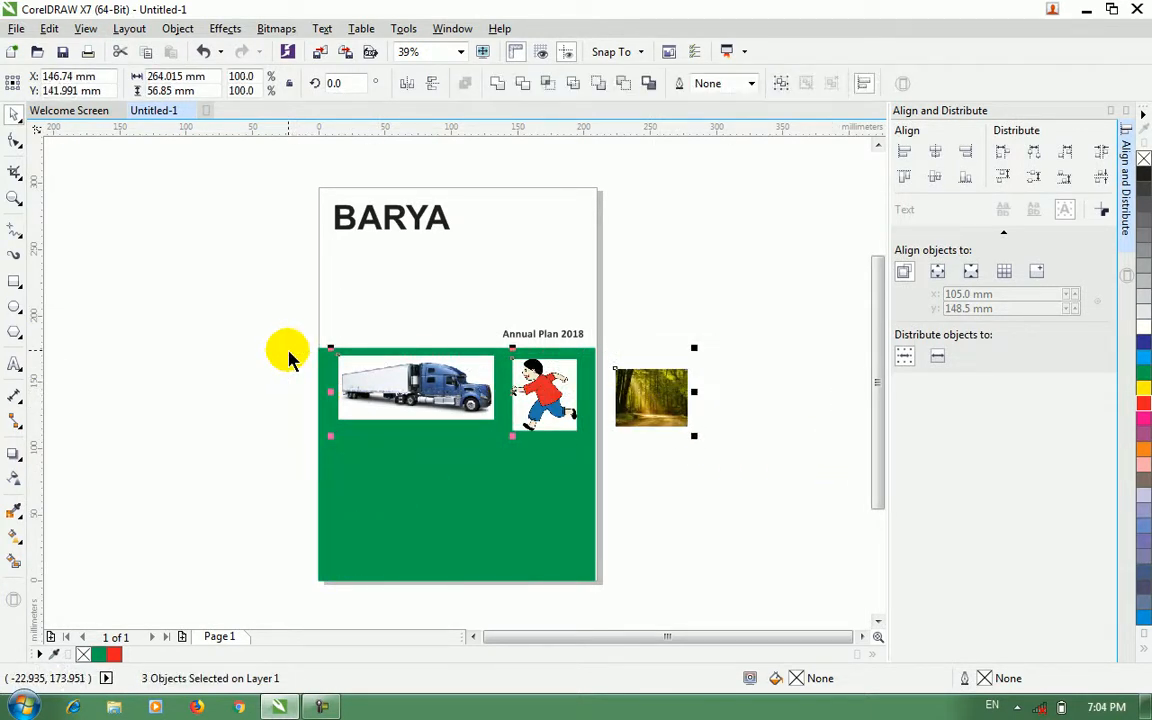
key("t")
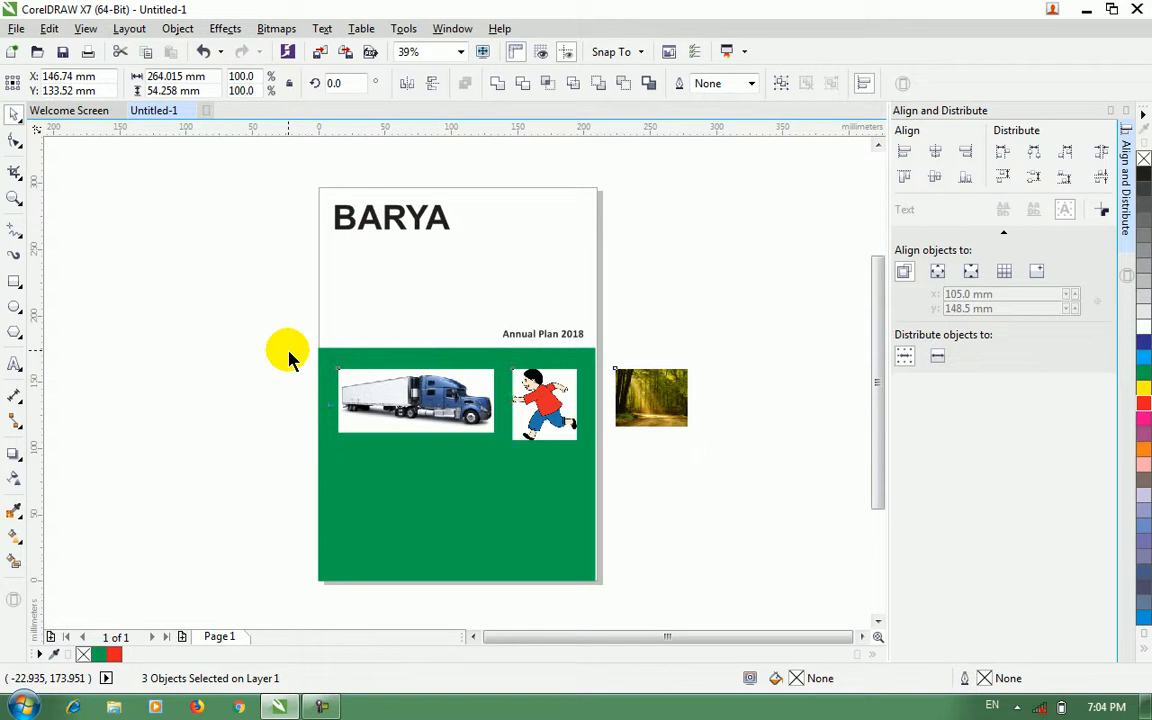
key("b")
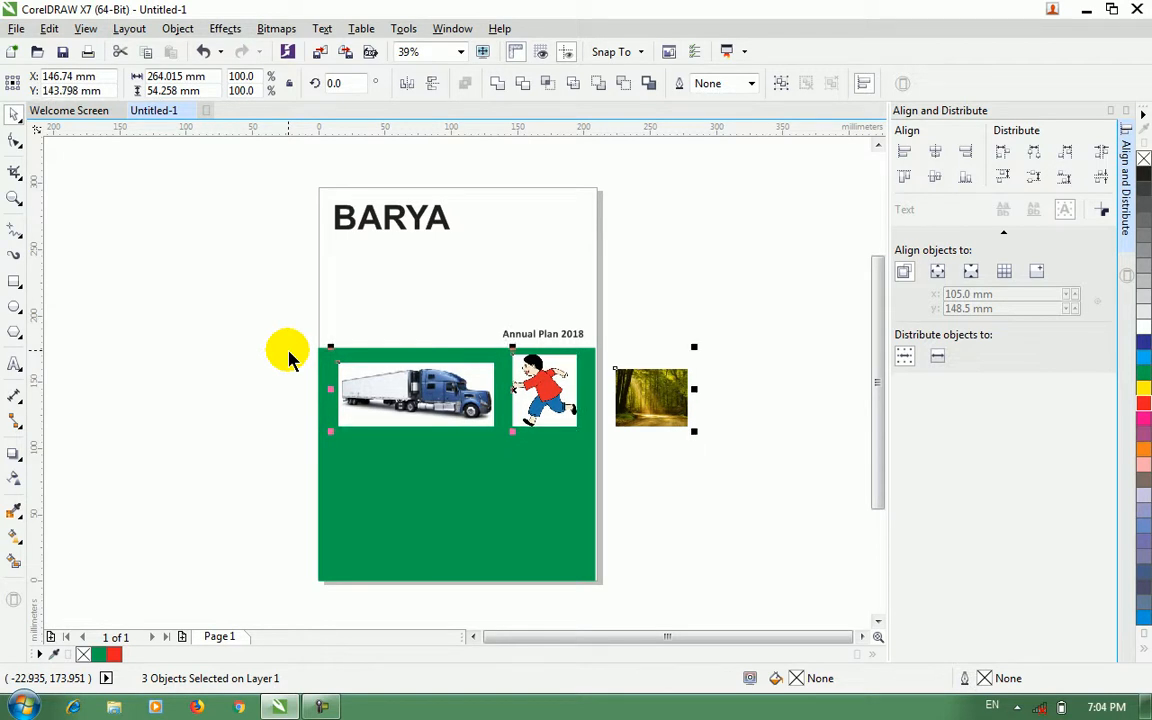
left_click(777, 414)
Move the boy and forest images back into a column beneath the truck image
left_click_drag(545, 391, 373, 482)
left_click_drag(655, 408, 378, 556)
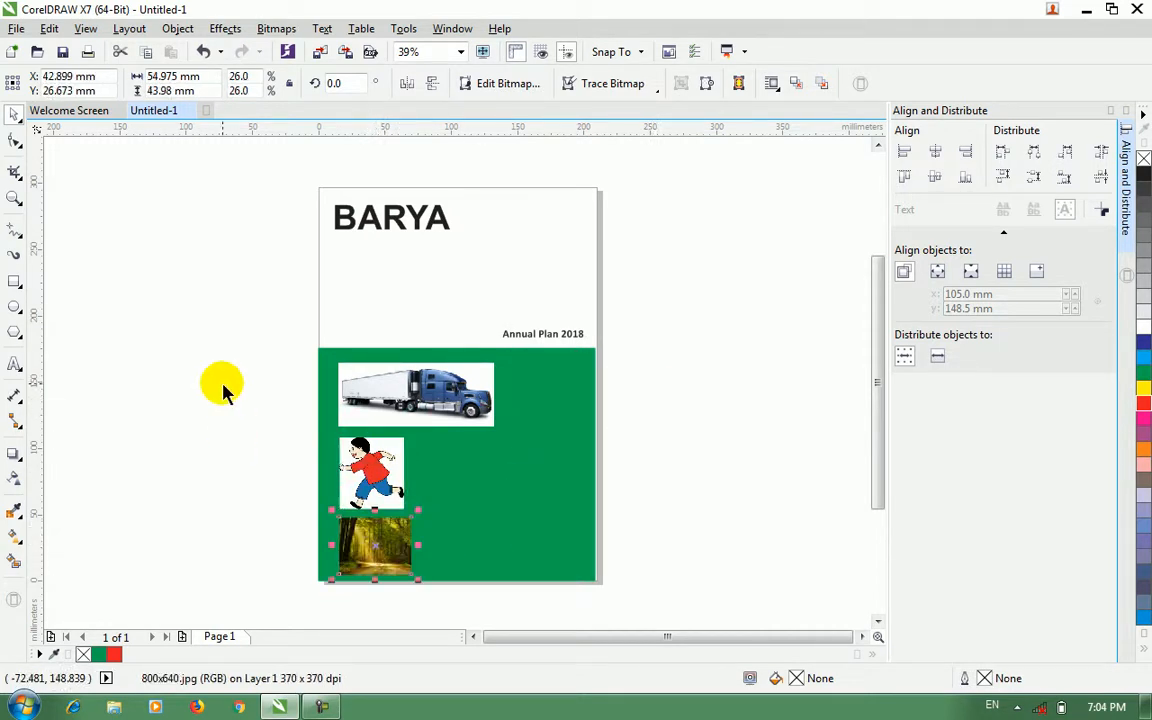
left_click(232, 391)
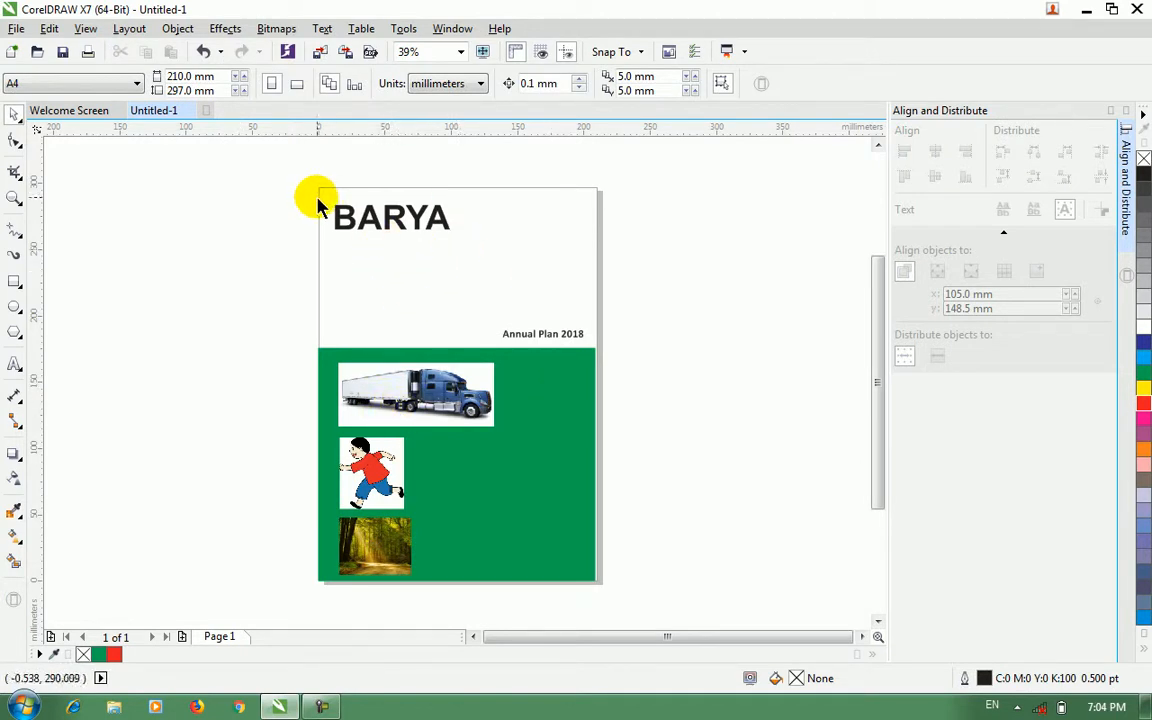
Set alignment to the page edge, and align the truck image to the page's top-left corner and to its bottom-right corner
left_click(390, 397)
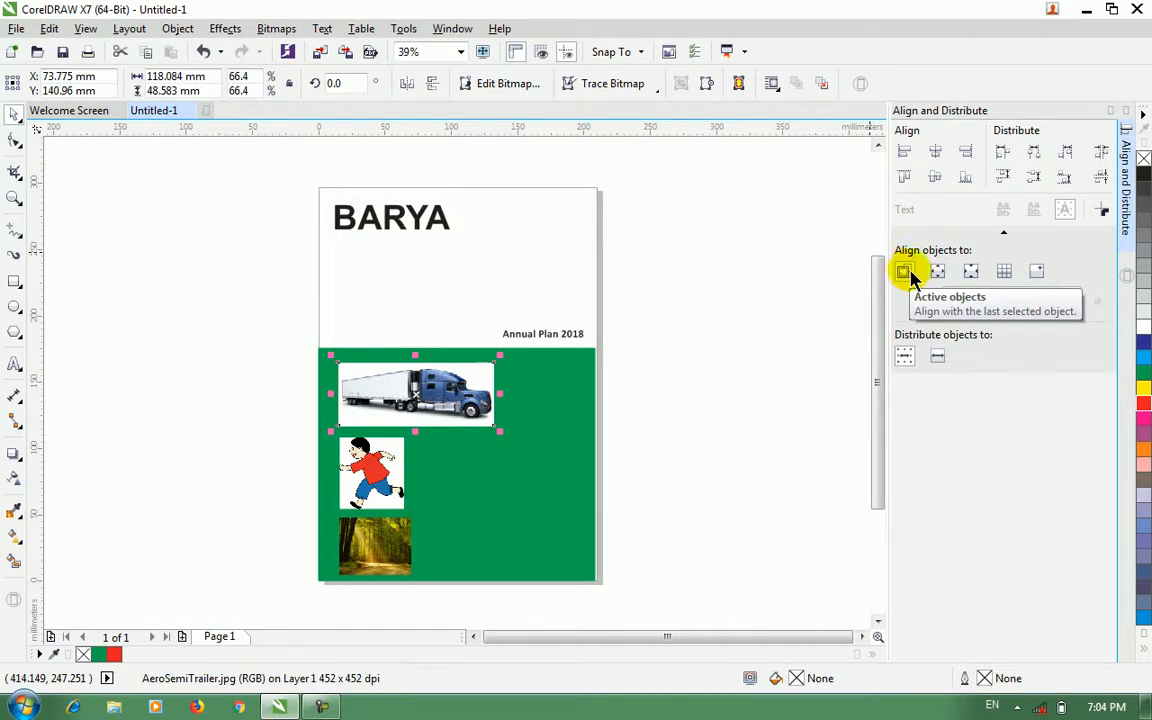
left_click(940, 273)
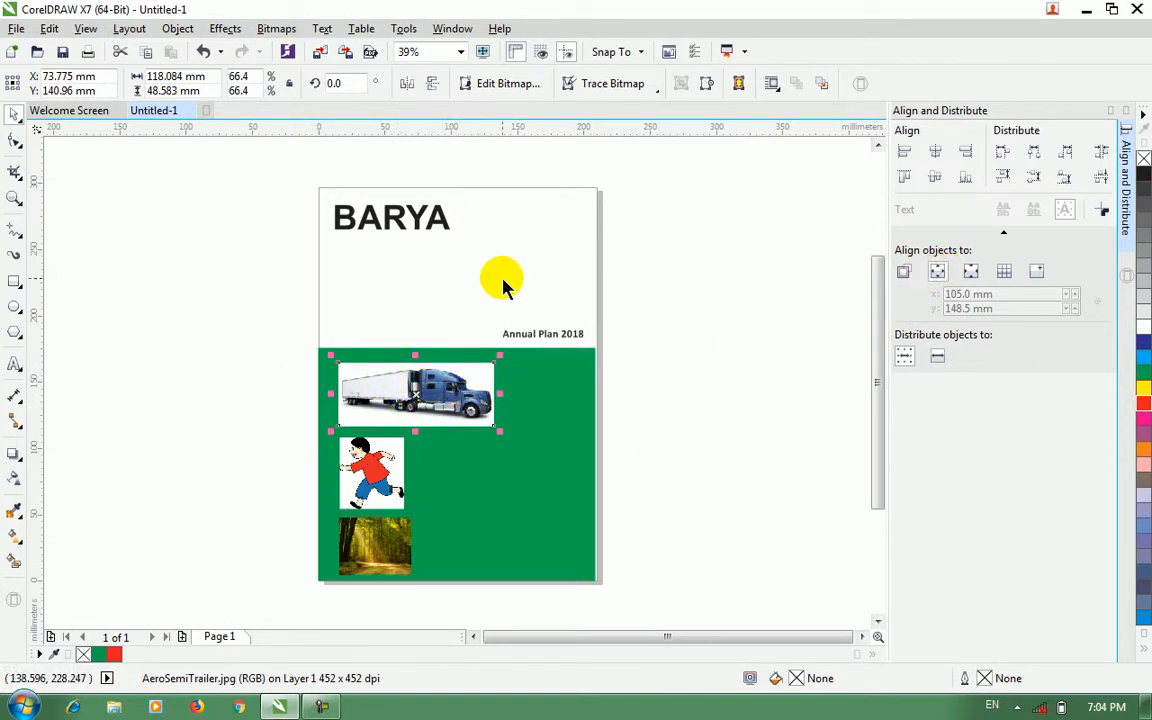
left_click(904, 151)
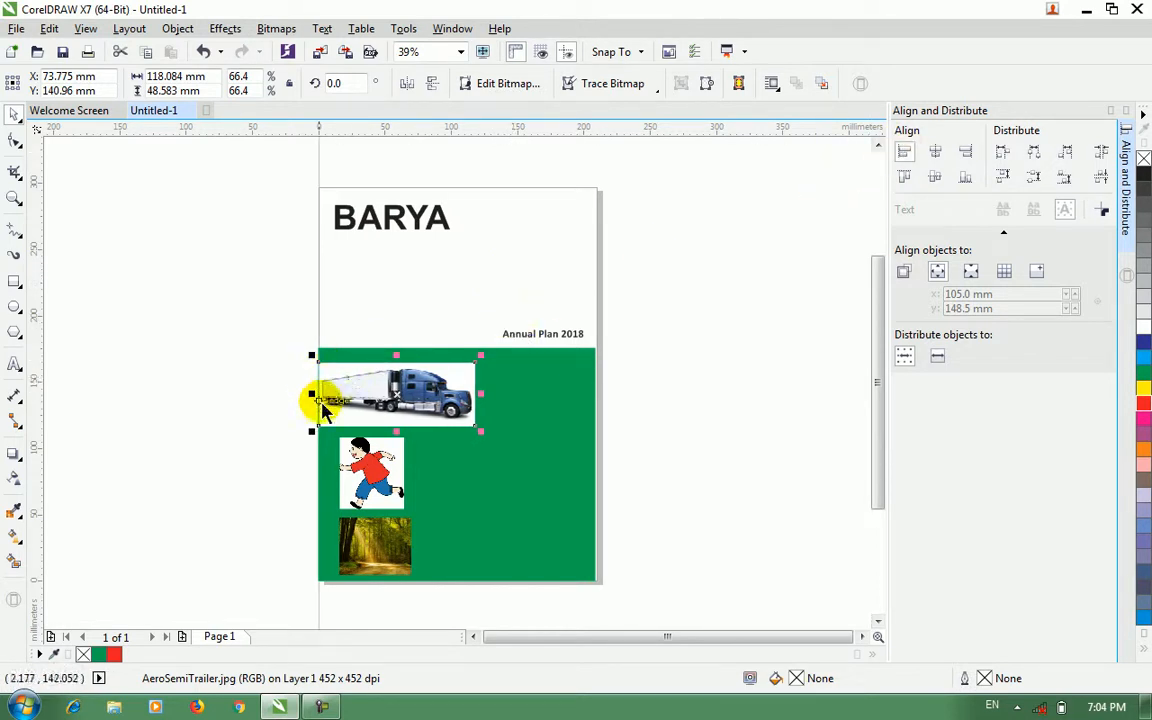
left_click(904, 177)
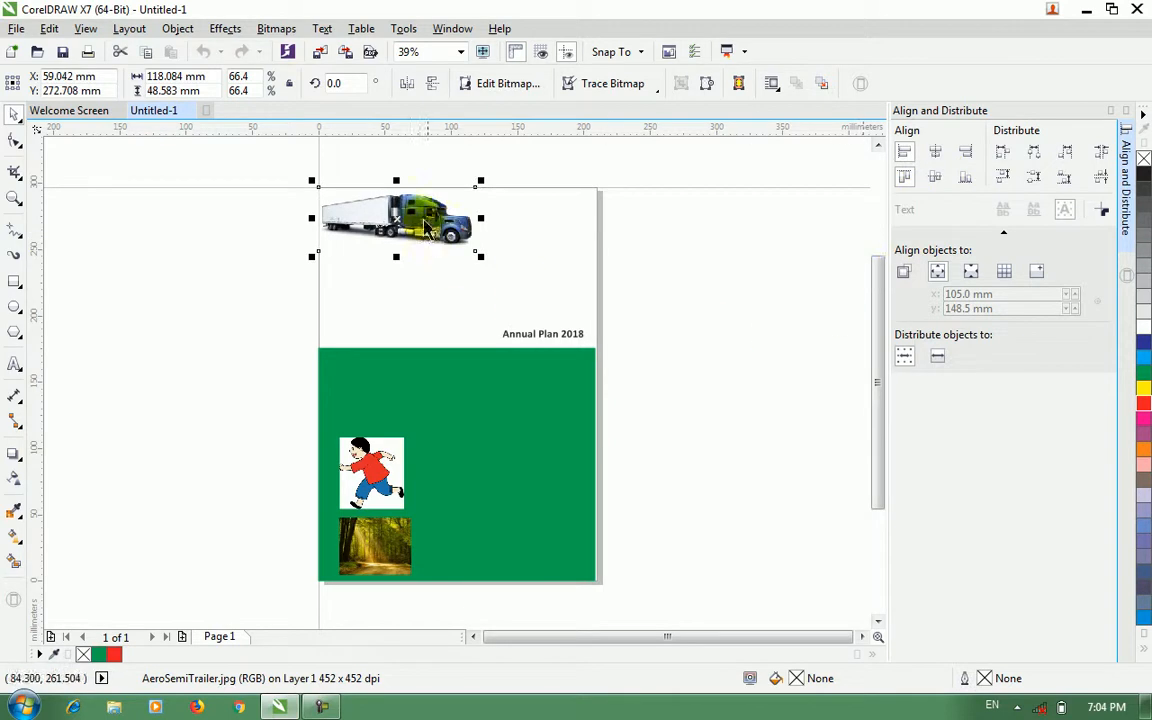
left_click(966, 178)
left_click(966, 152)
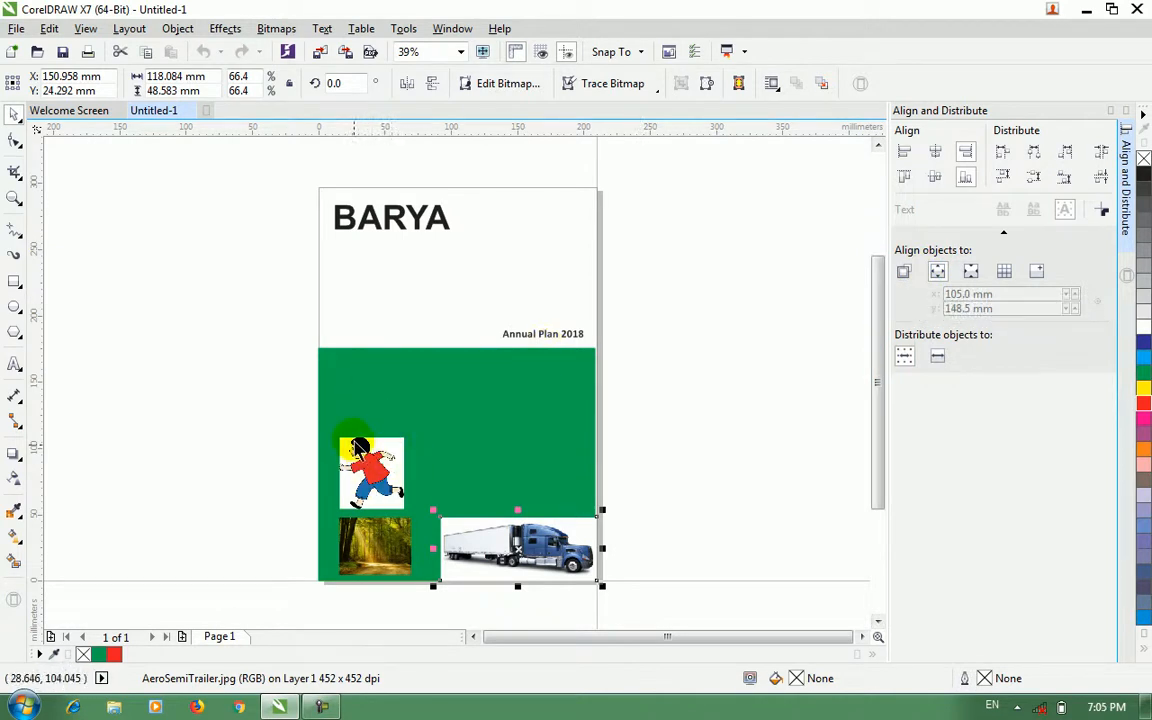
Centre the truck image vertically and horizontally on the page, and move it off the page's right side
left_click(937, 176)
left_click(936, 153)
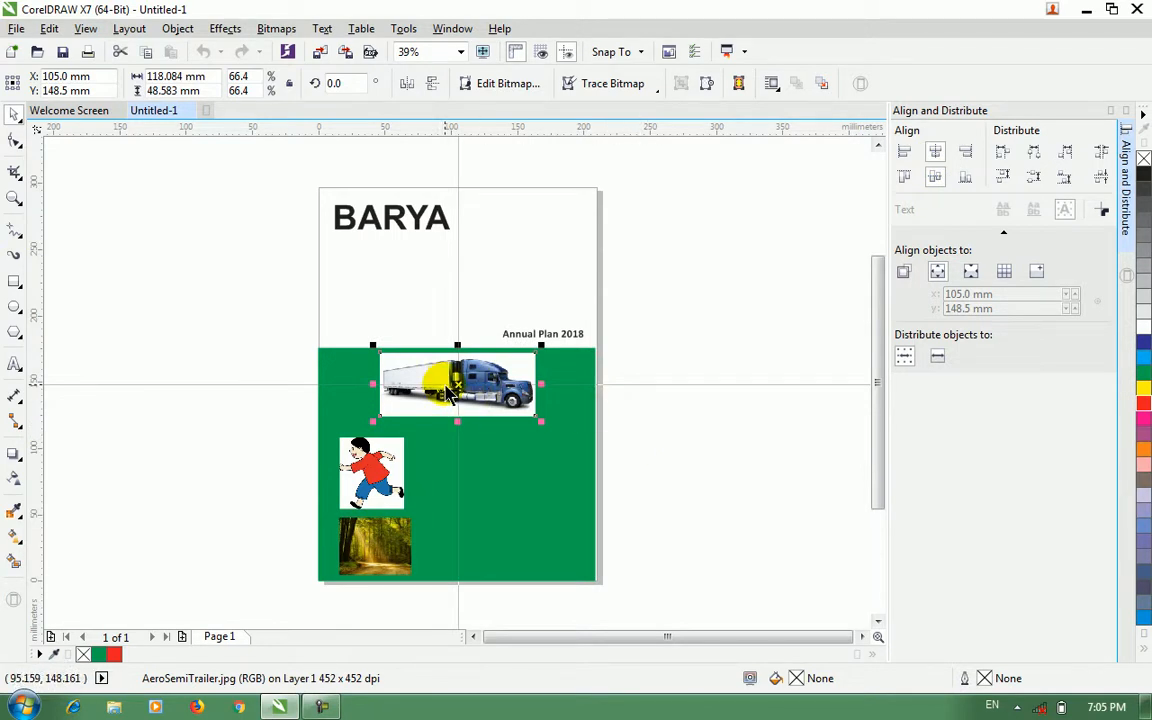
left_click(270, 260)
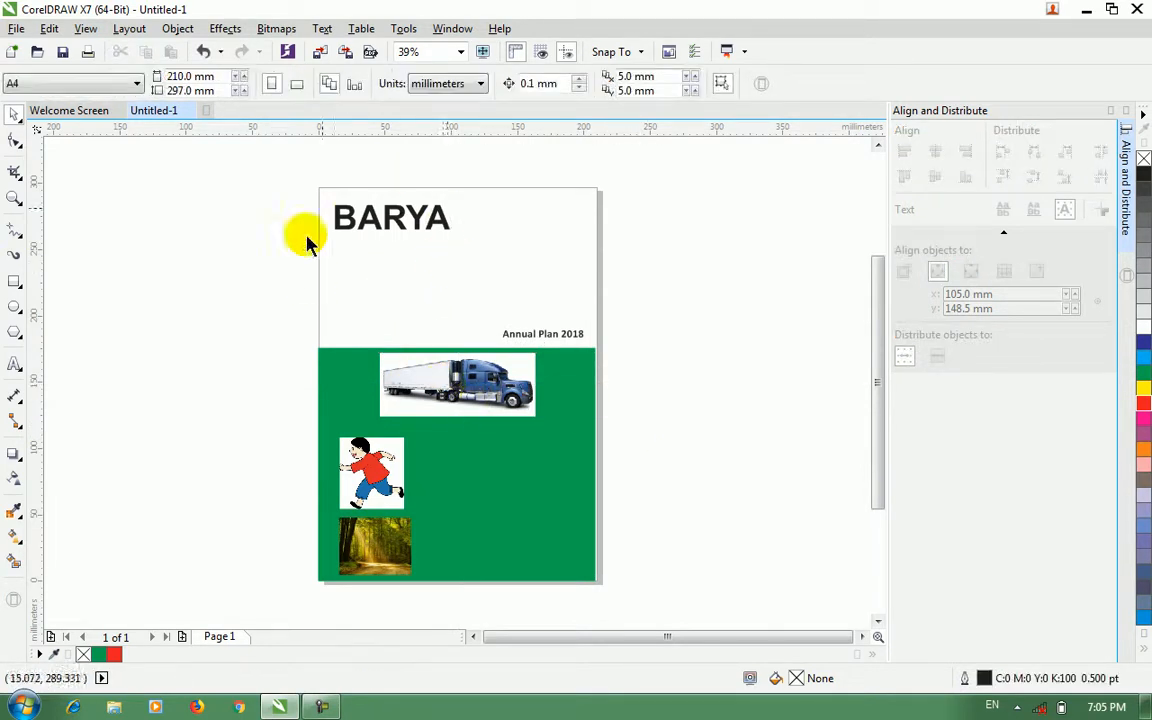
left_click_drag(443, 385, 697, 418)
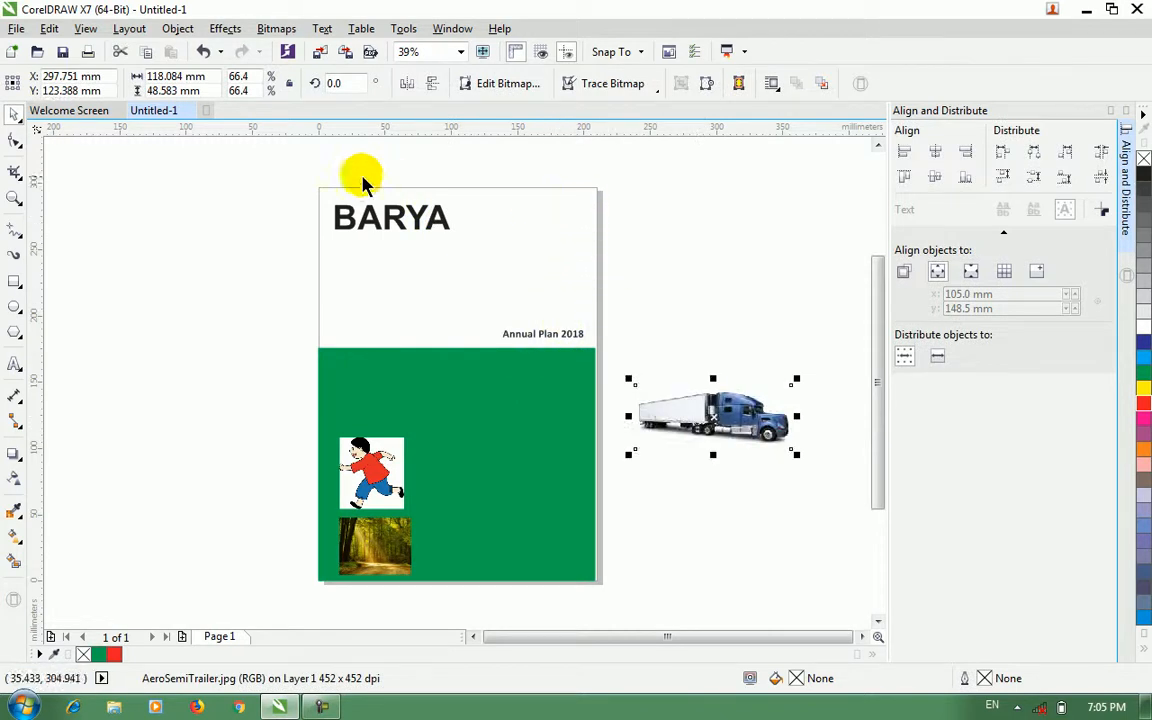
Draw a rectangle about 82 mm wide and 92 mm high in the empty area left of the page
left_click(14, 281)
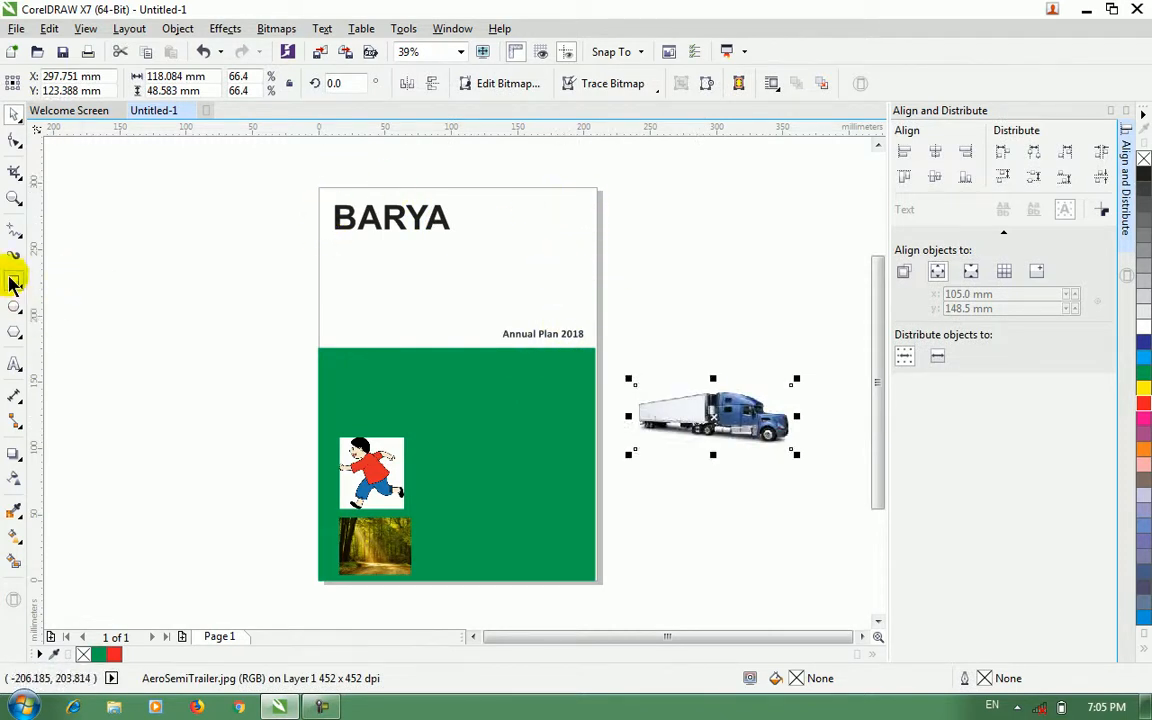
left_click_drag(167, 251, 276, 374)
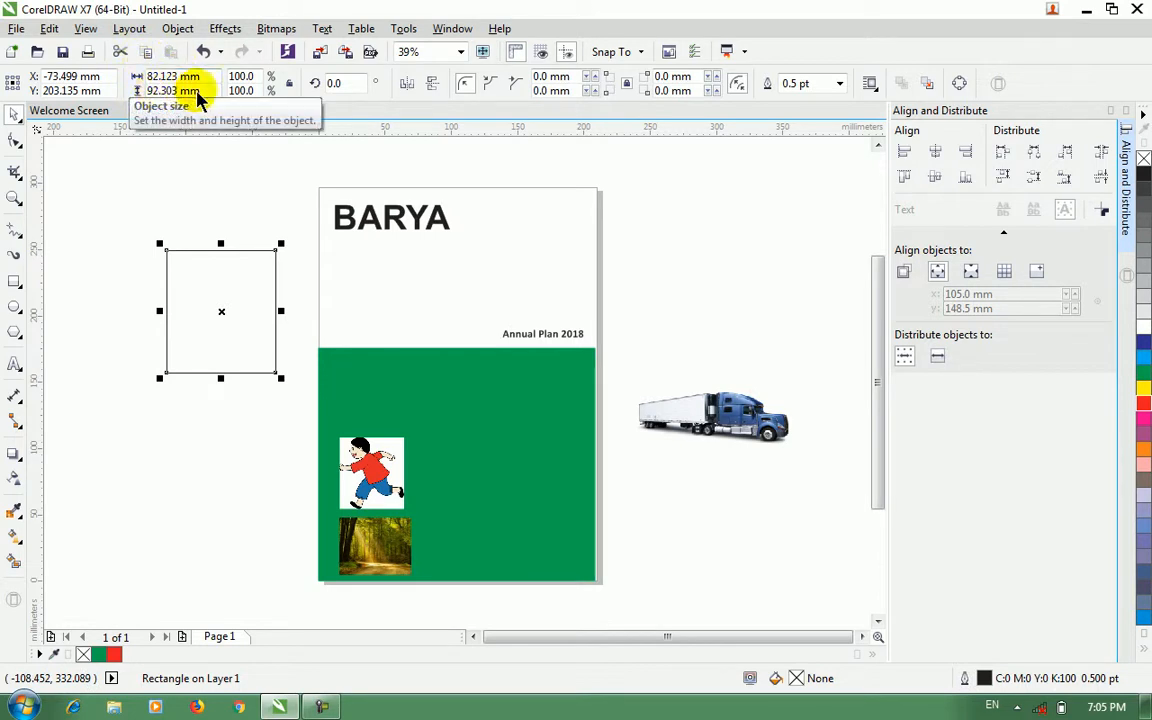
left_click(292, 182)
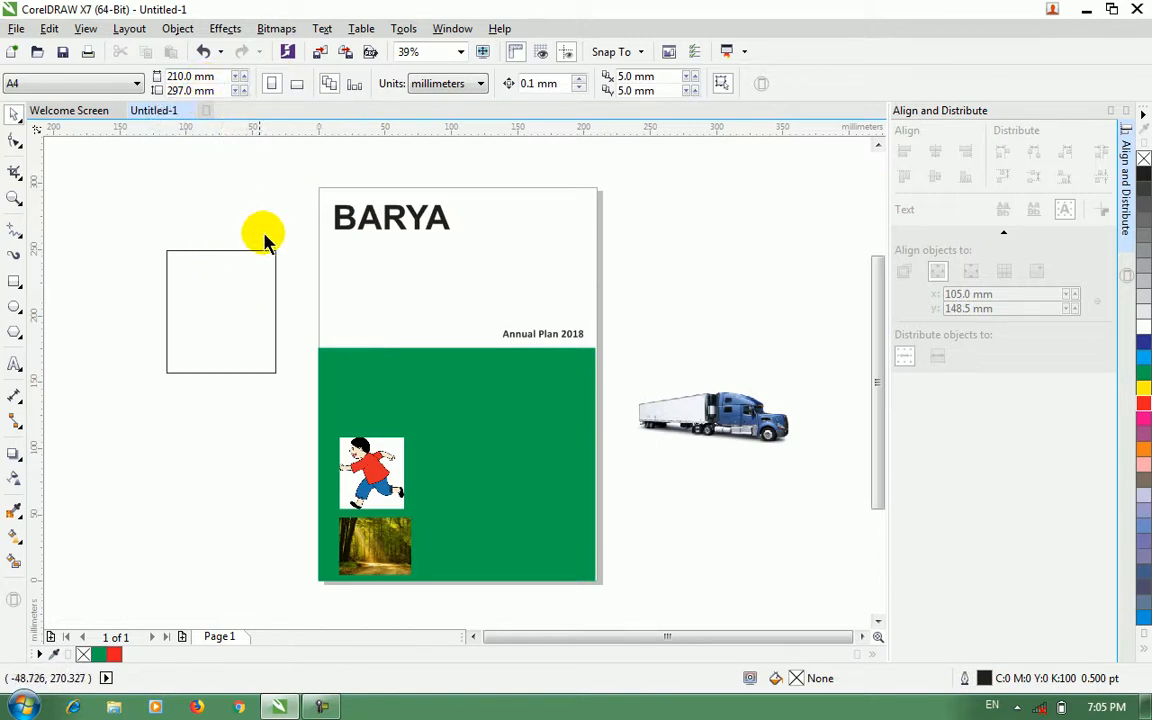
Copy the page width and apply it to the rectangle beside the page, making it 210 mm wide
left_click_drag(218, 77, 143, 83)
key("ctrl+c")
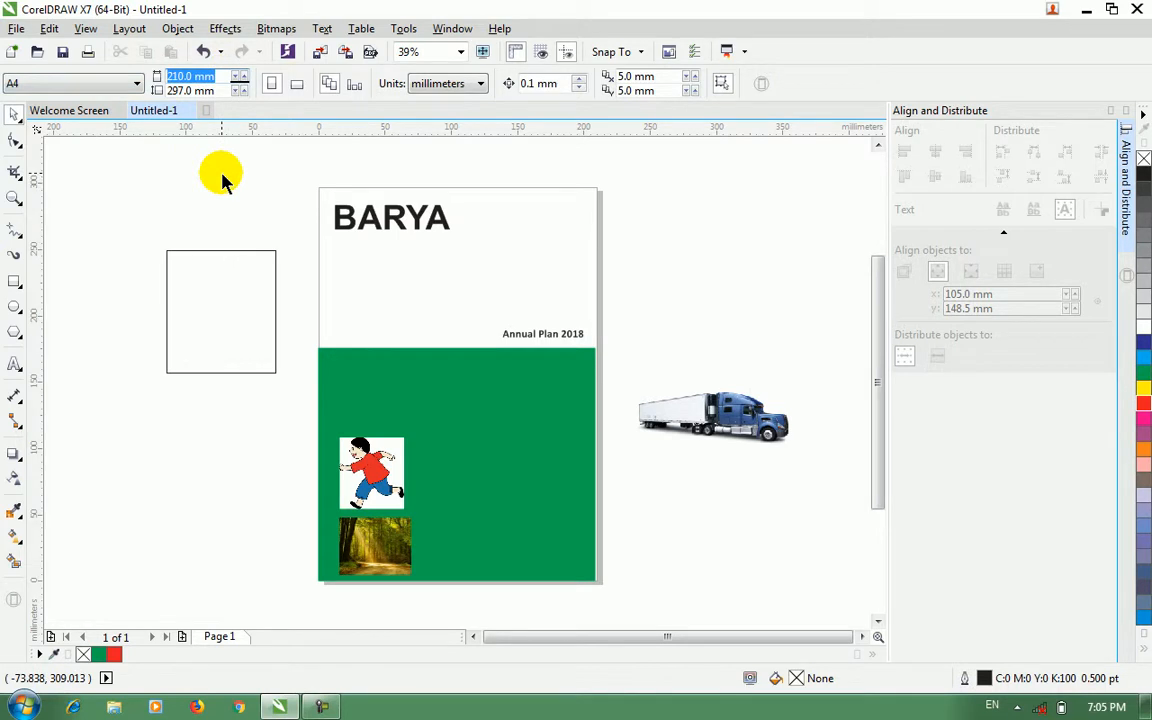
left_click(220, 251)
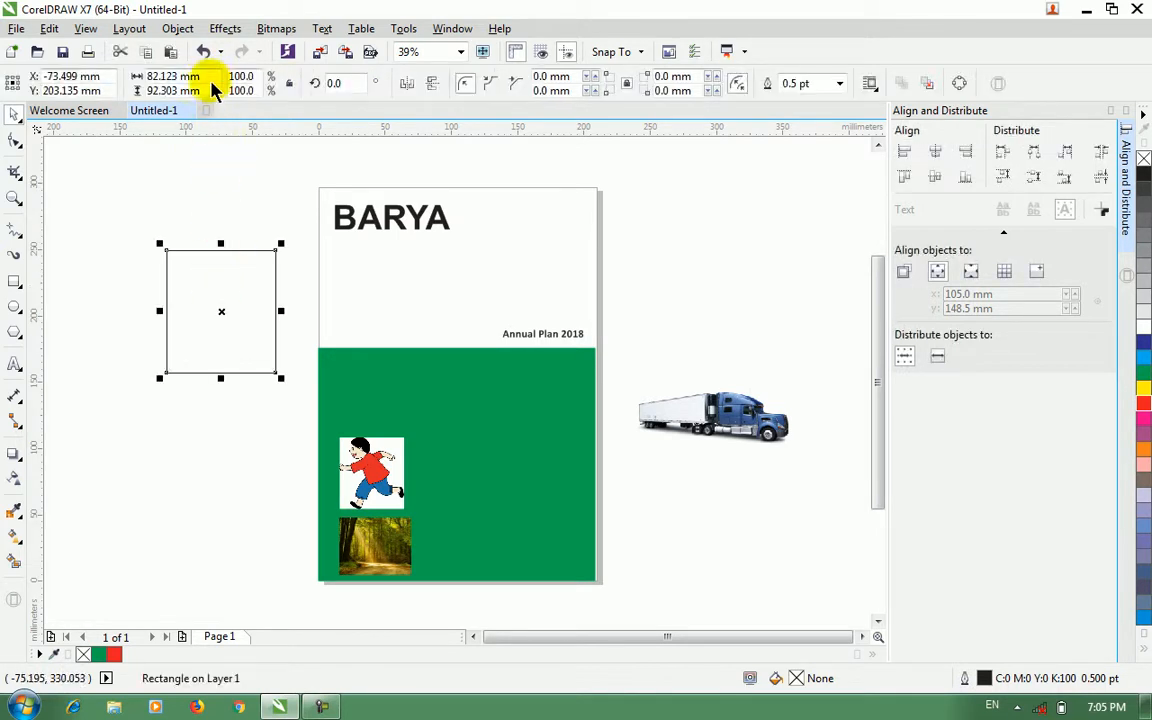
key("ctrl+v")
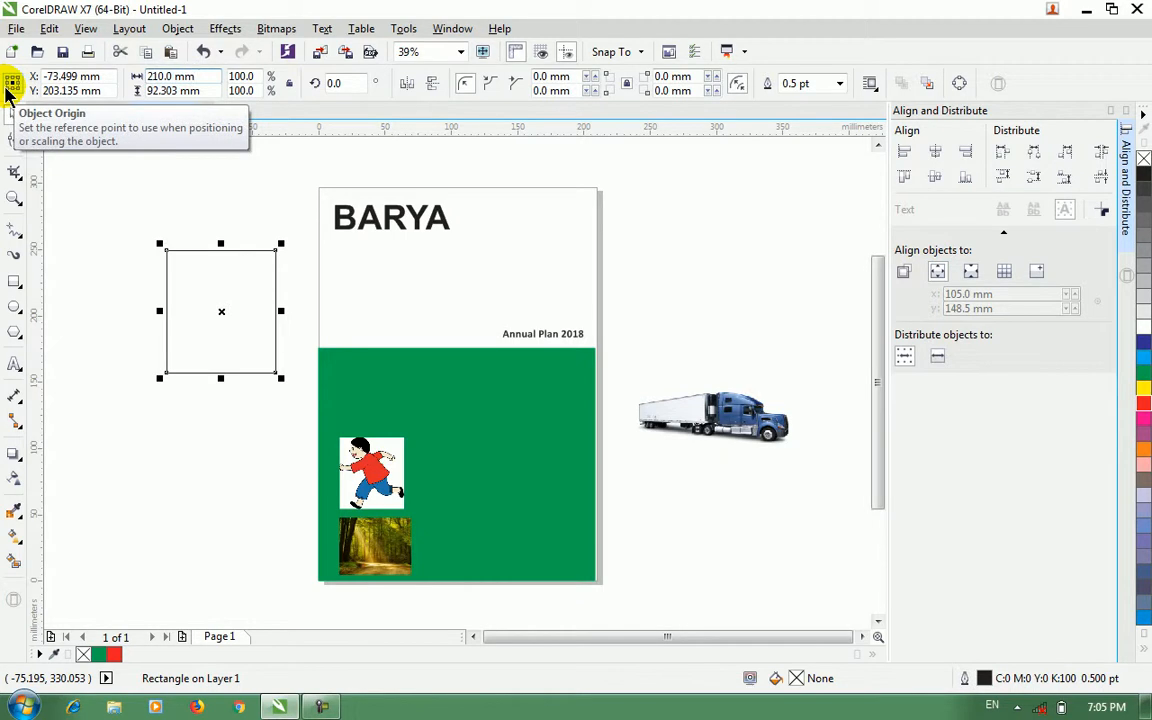
key("Return")
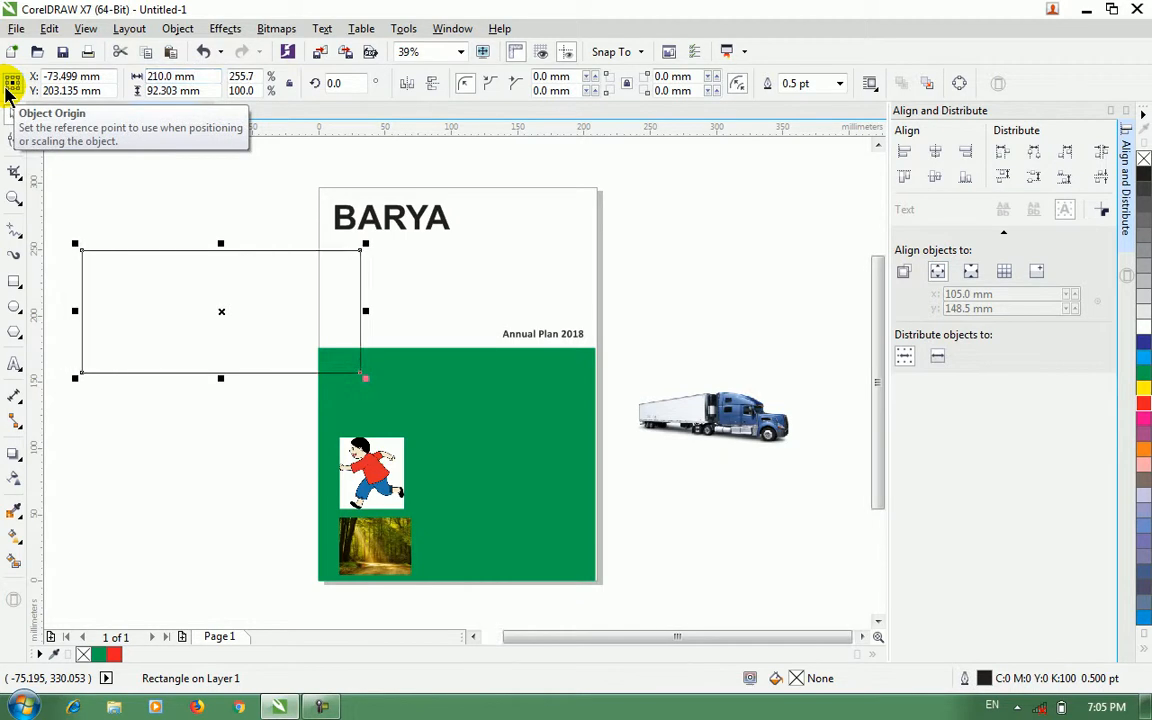
Copy the page height to the rectangle, making it 297 mm high, and centre it vertically and horizontally on the page
left_click(221, 200)
left_click(200, 90)
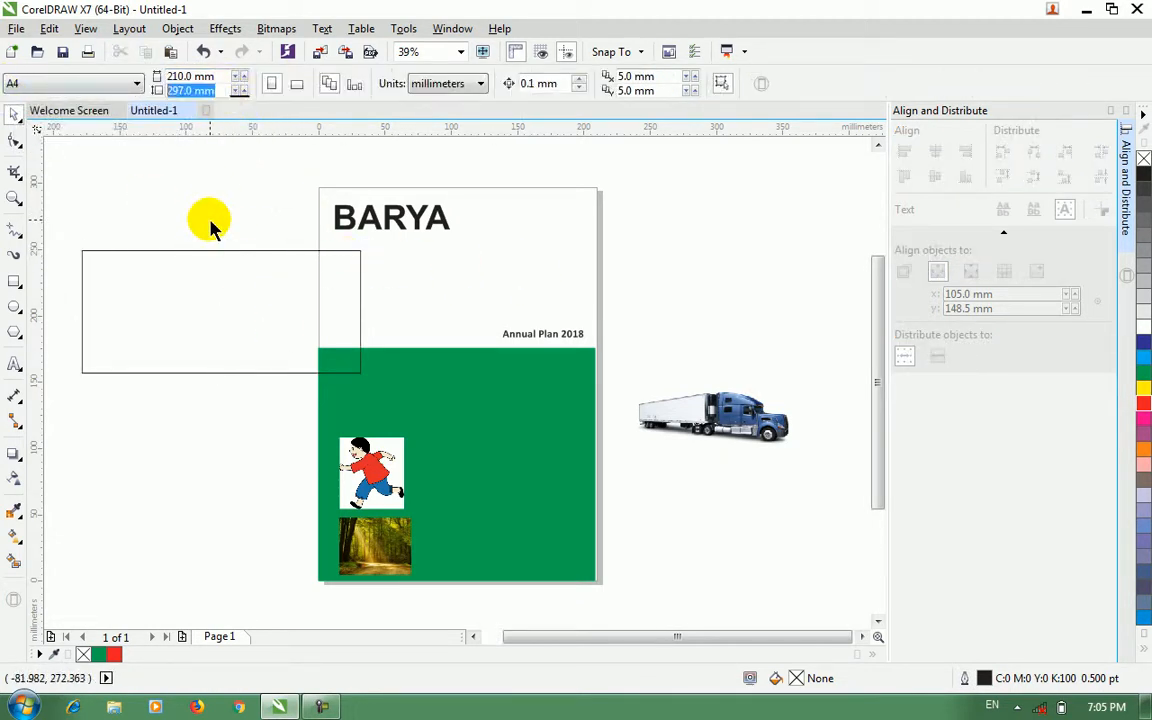
left_click(239, 311)
left_click(195, 94)
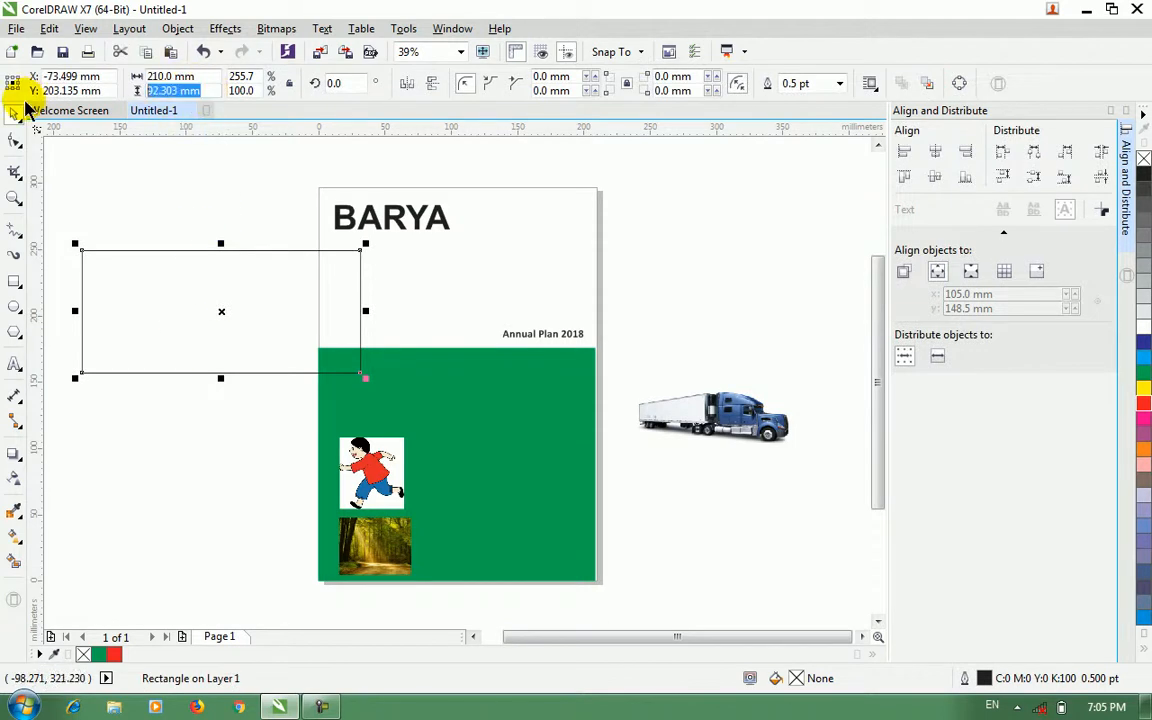
key("Return")
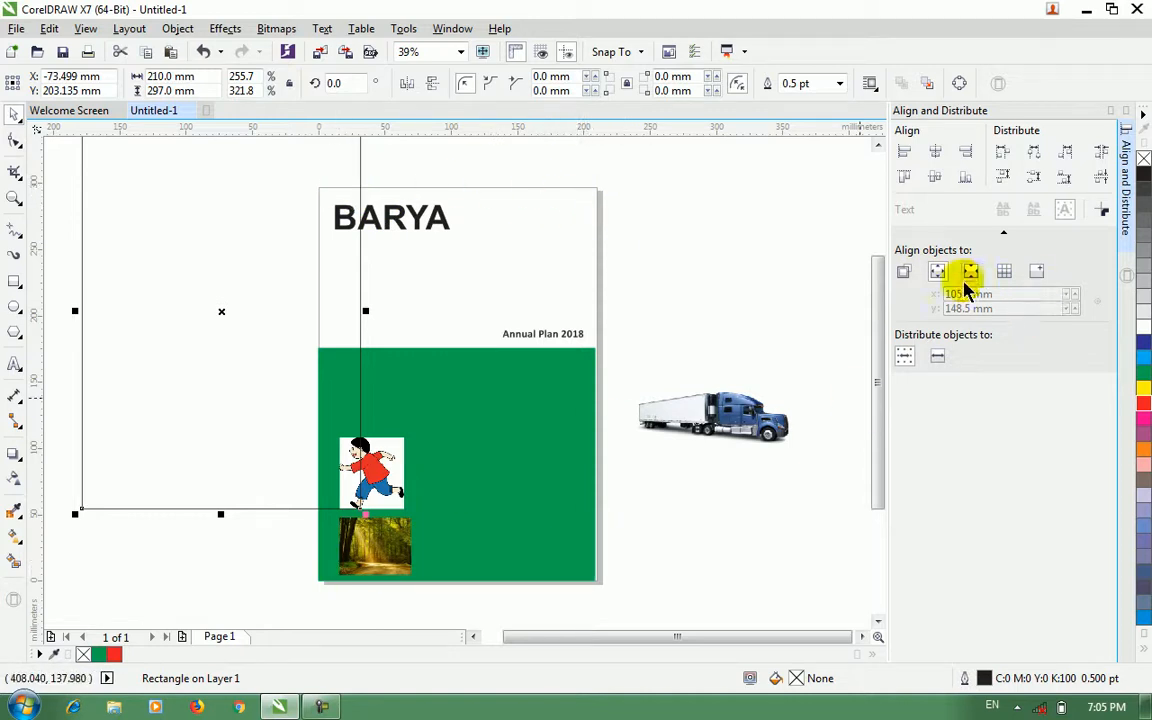
left_click(936, 176)
left_click(936, 152)
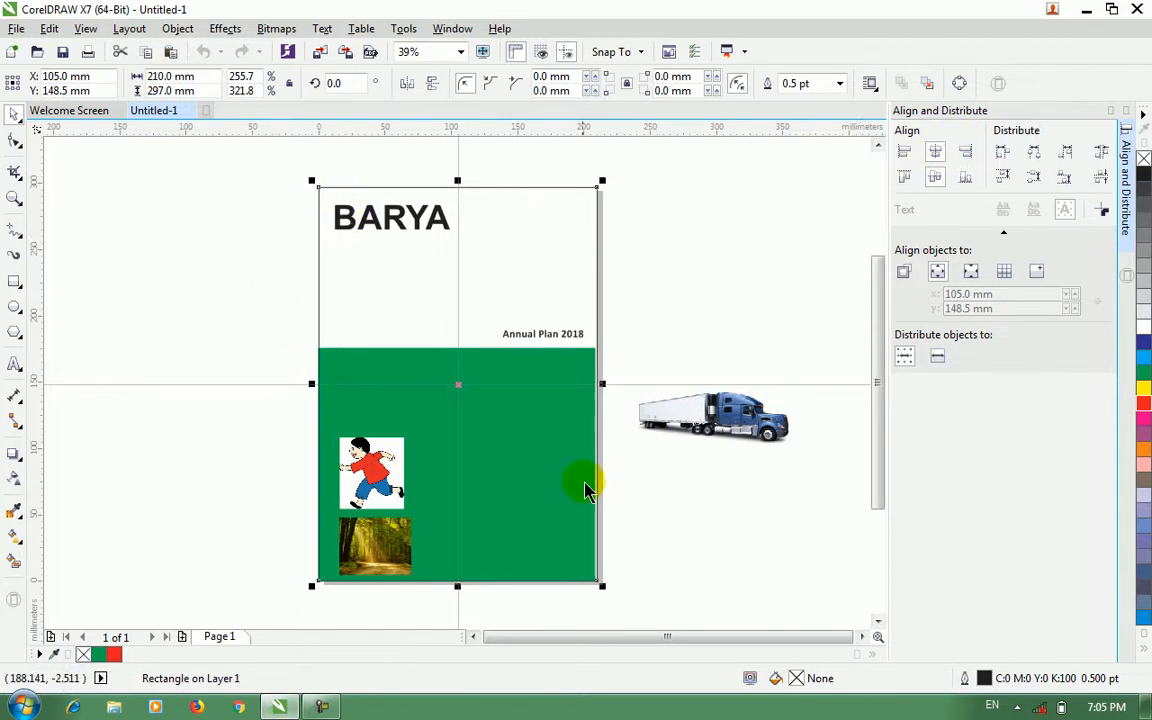
Fill the page-sized rectangle with yellow and send it to the back of the layer
left_click(1143, 285)
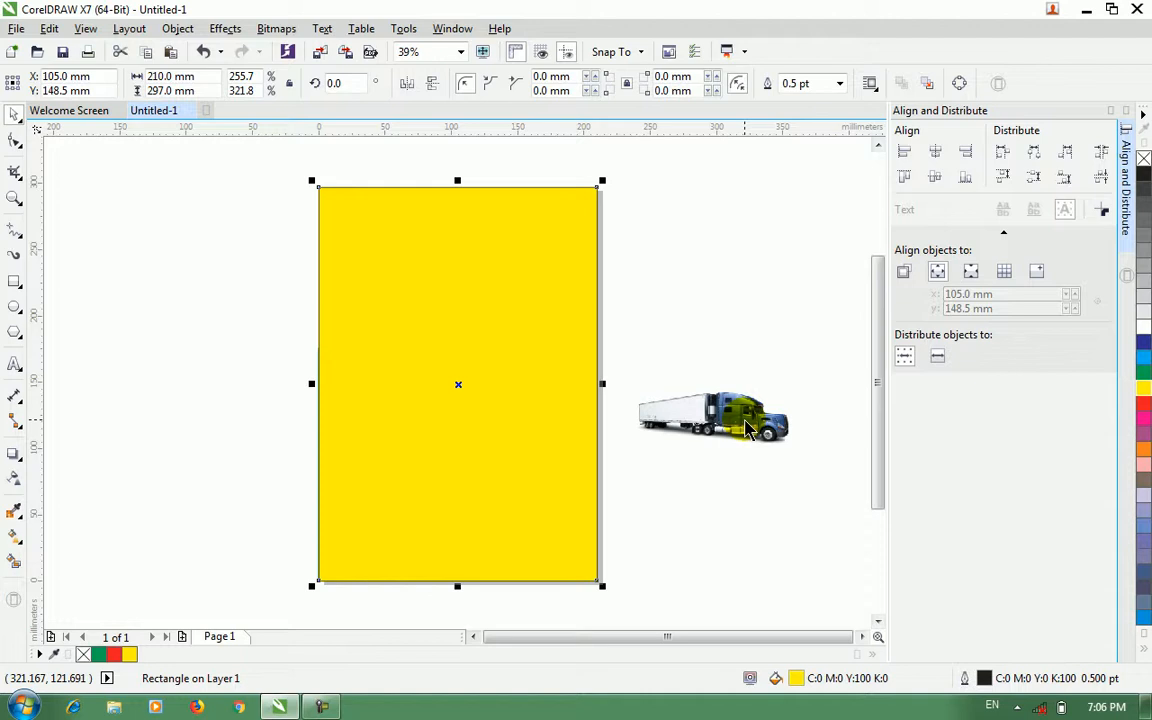
key("shift+Page_Down")
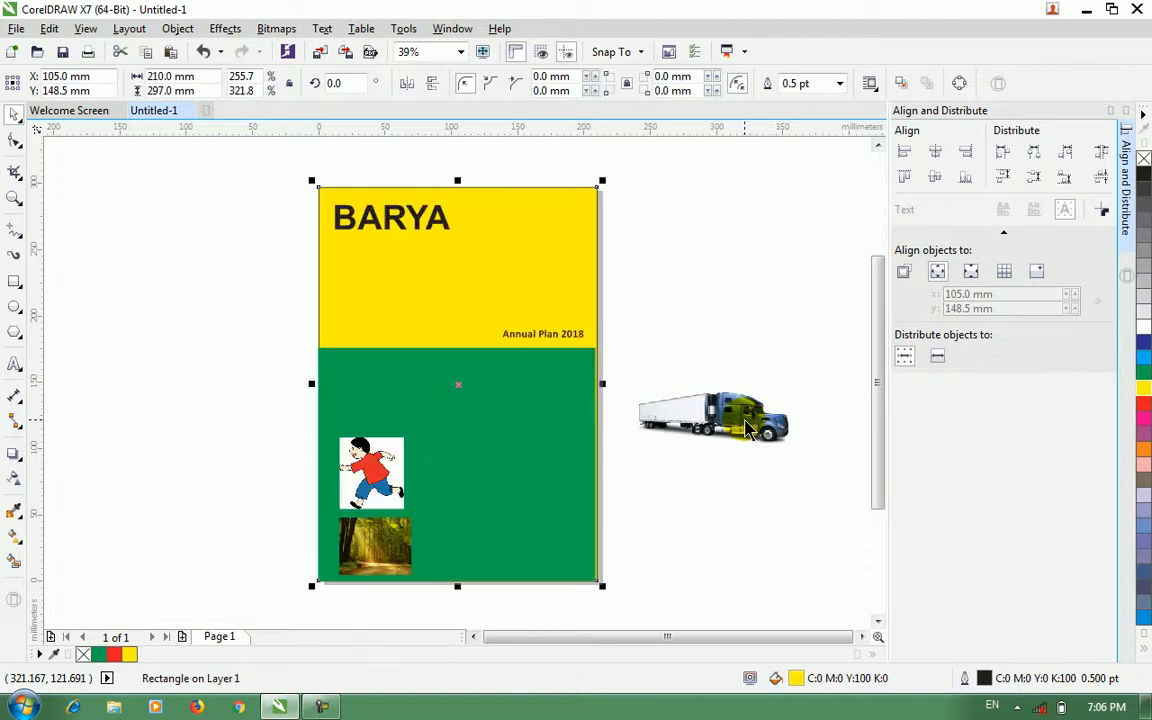
left_click(186, 28)
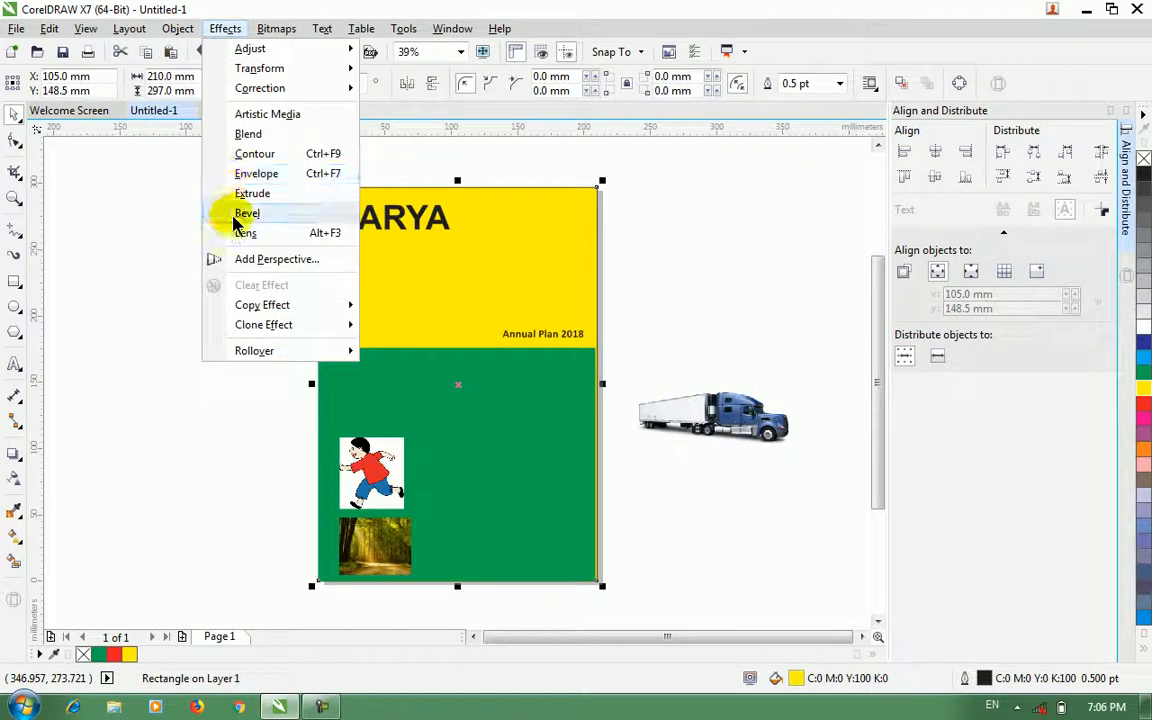
mouse_move(172, 251)
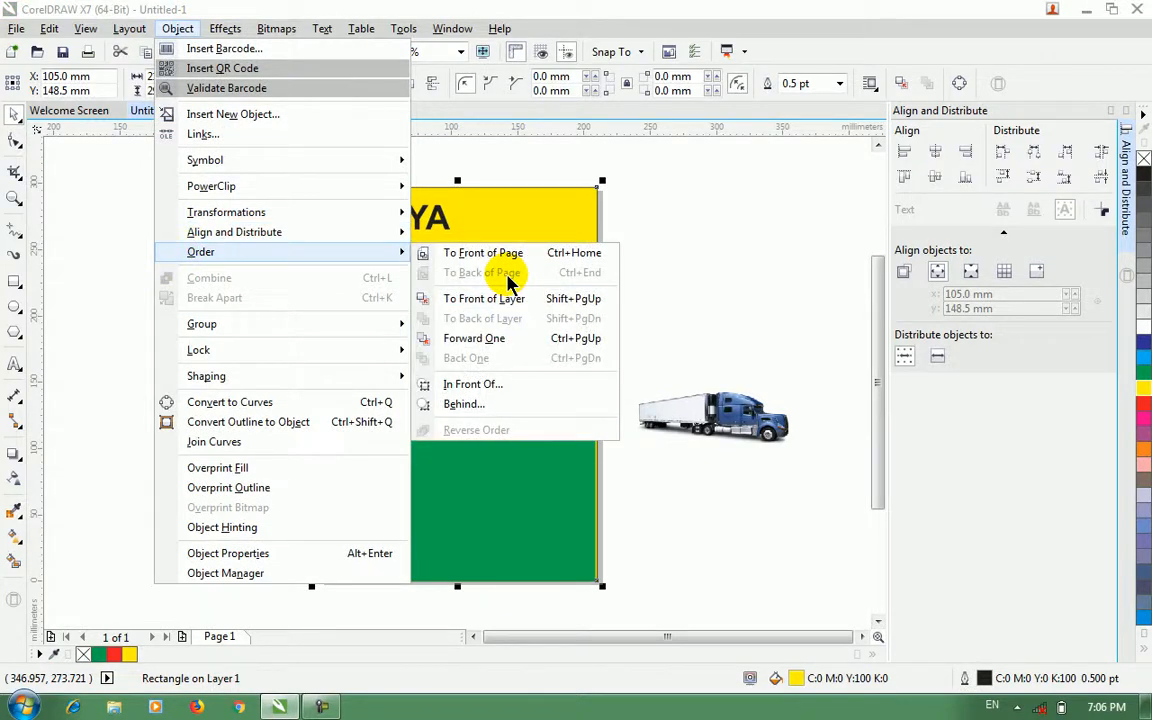
left_click(648, 8)
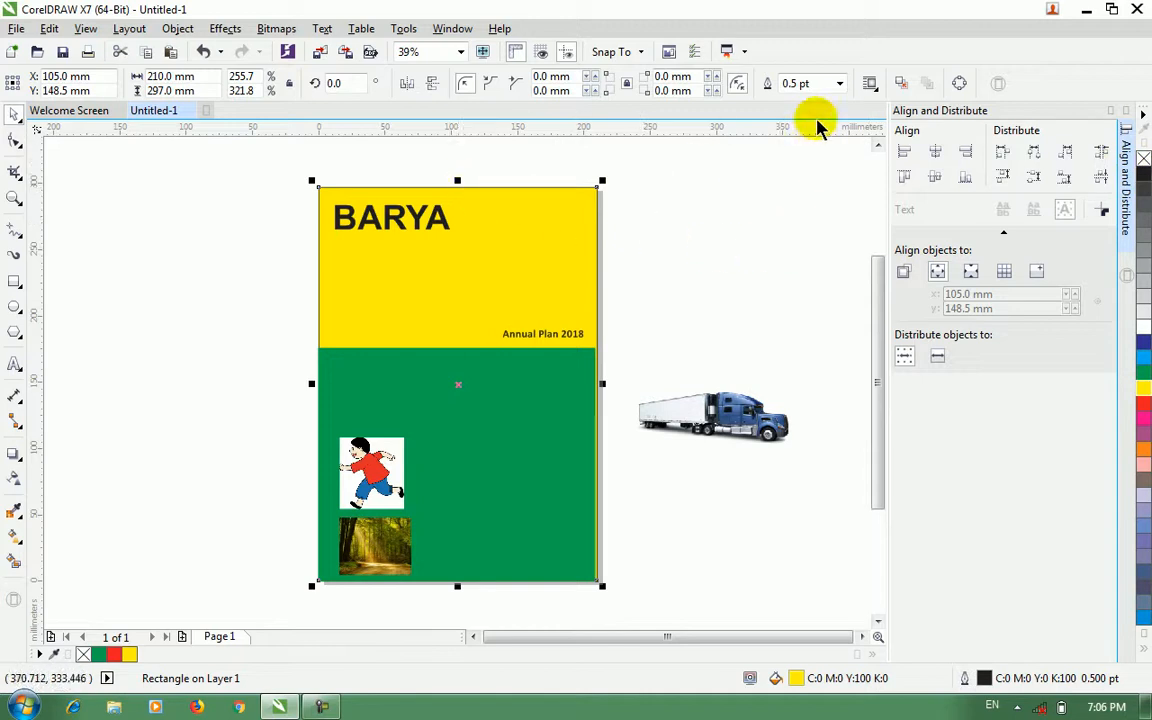
Set the yellow rectangle's outline width to 8 pt and deselect it
left_click(840, 83)
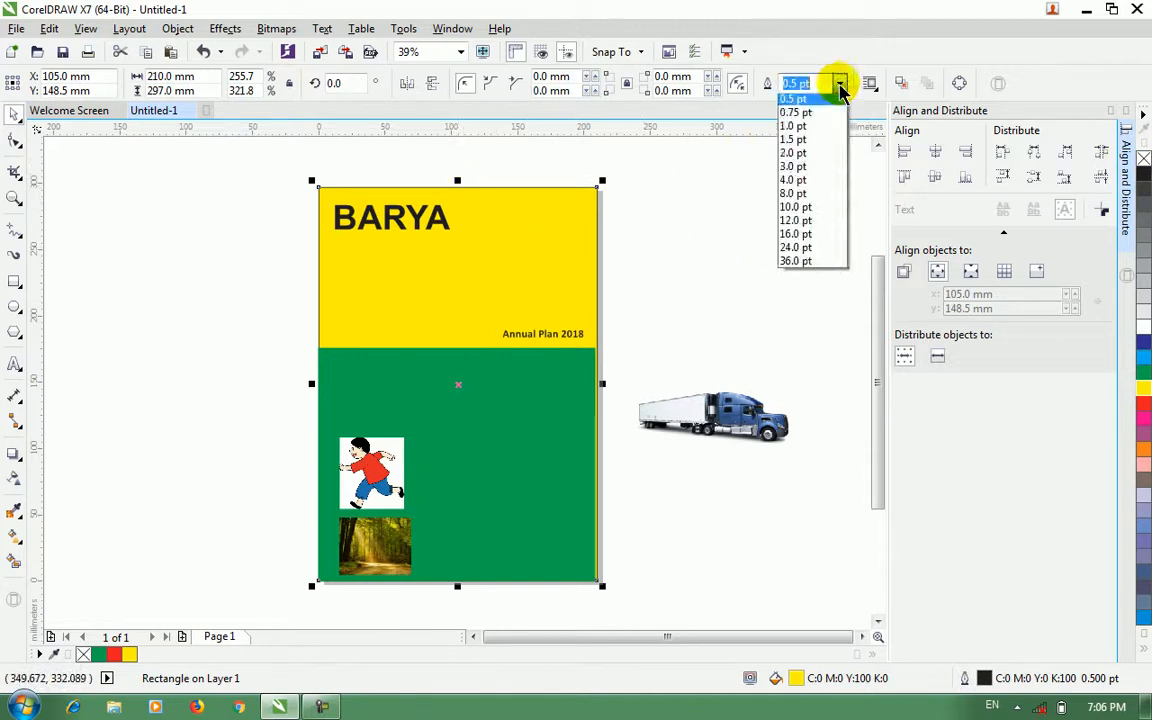
left_click(811, 223)
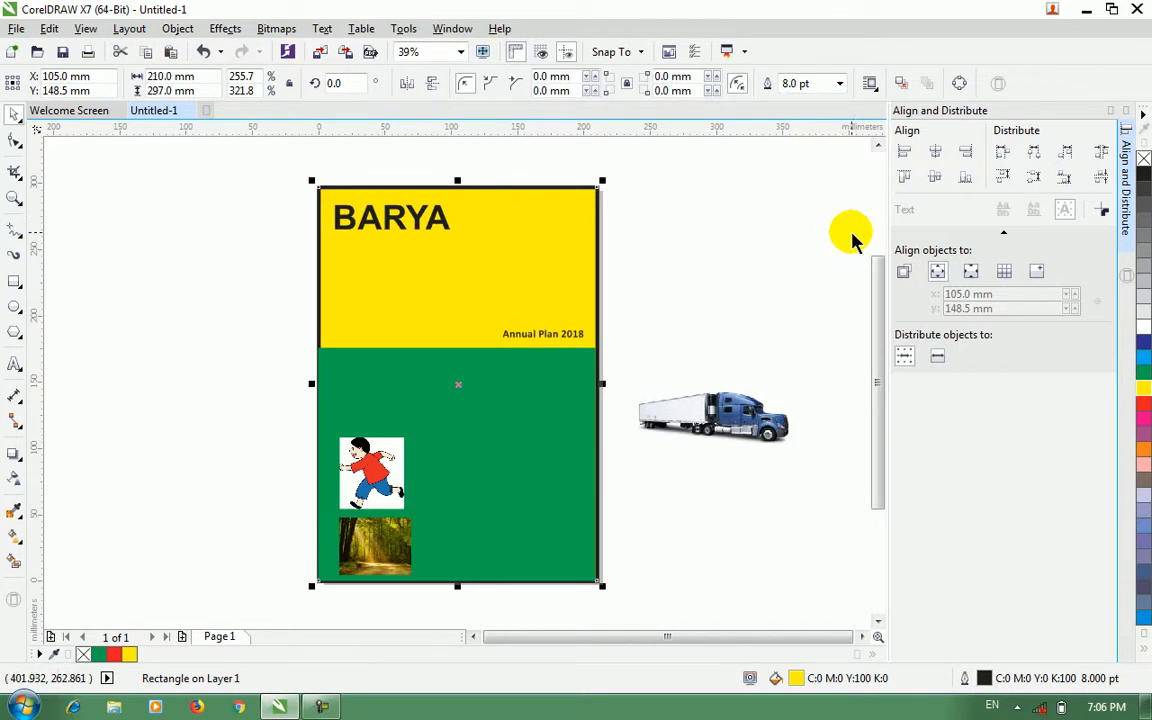
left_click(730, 285)
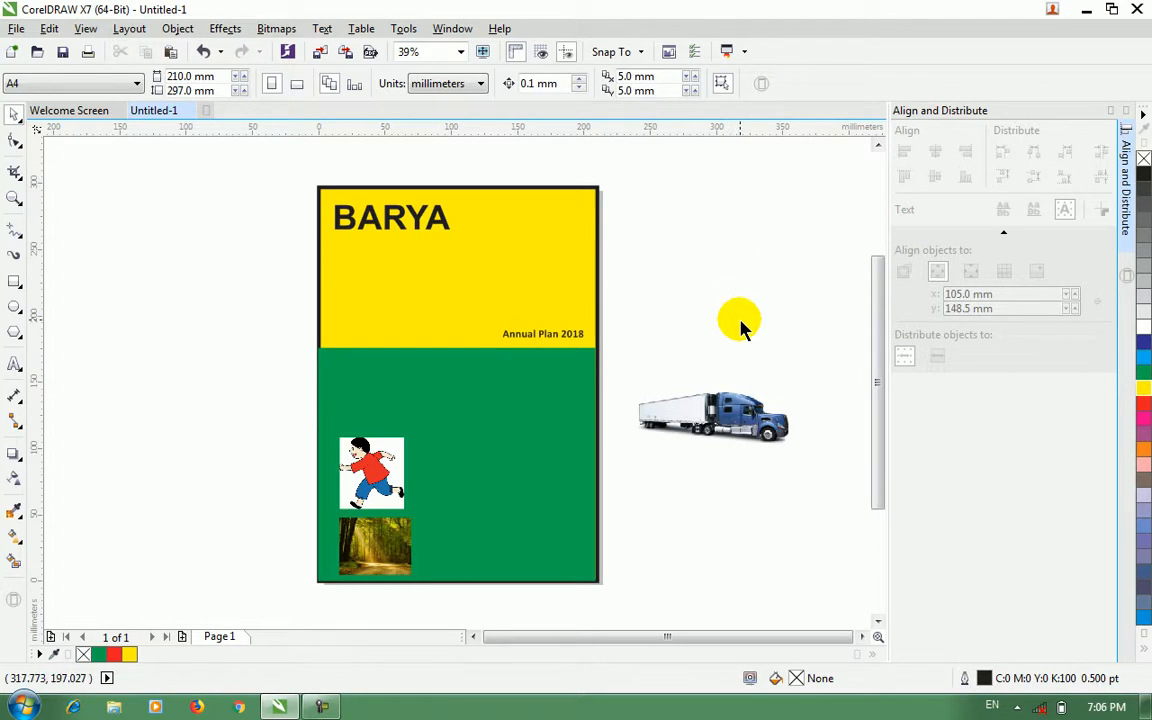
Move the truck image onto the green block above the boy image and deselect it
left_click_drag(465, 415, 423, 392)
left_click(211, 388)
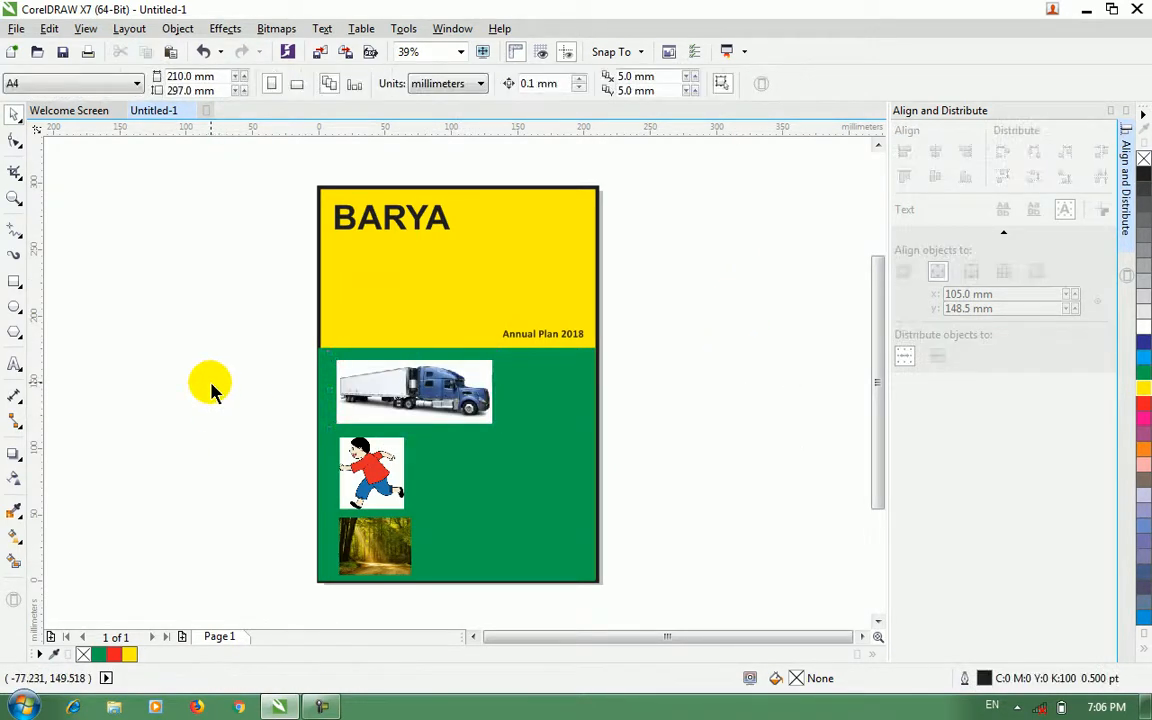